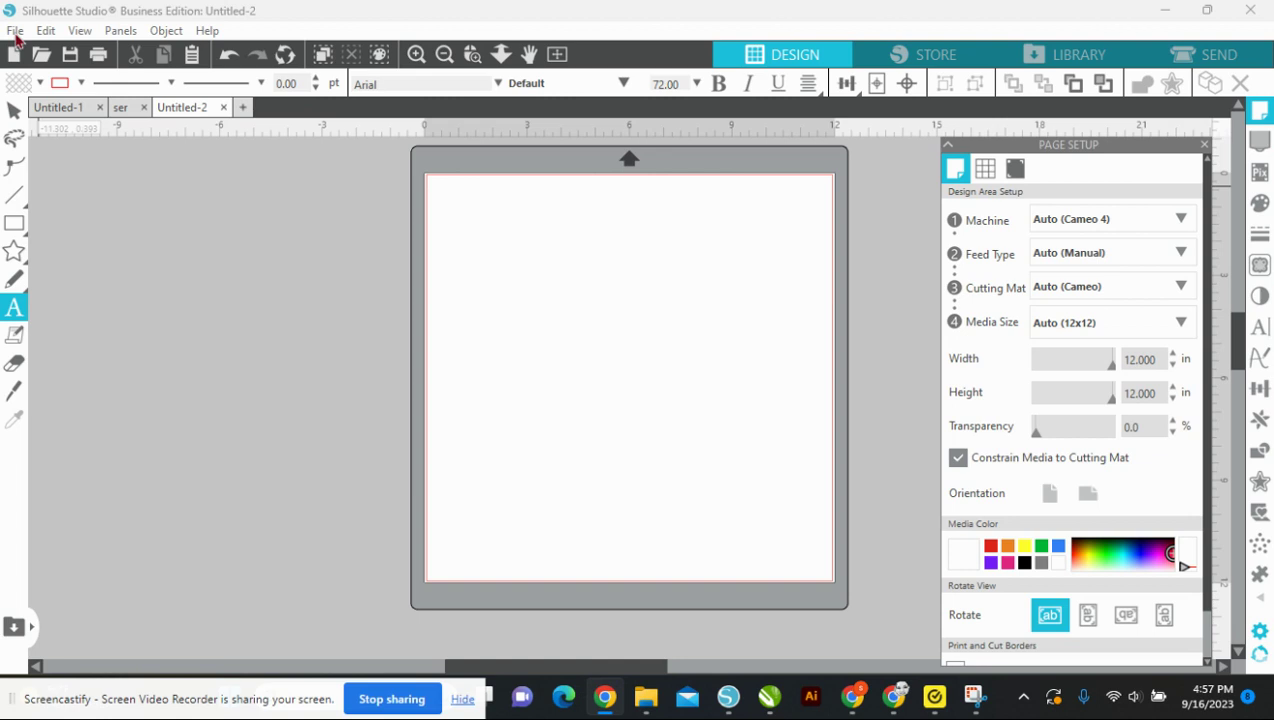
Step: Open the L PNG from the Set 1 folder of the Halloween alphabet letters in Downloads
{"action": "left_click", "coordinate": [16, 33]}
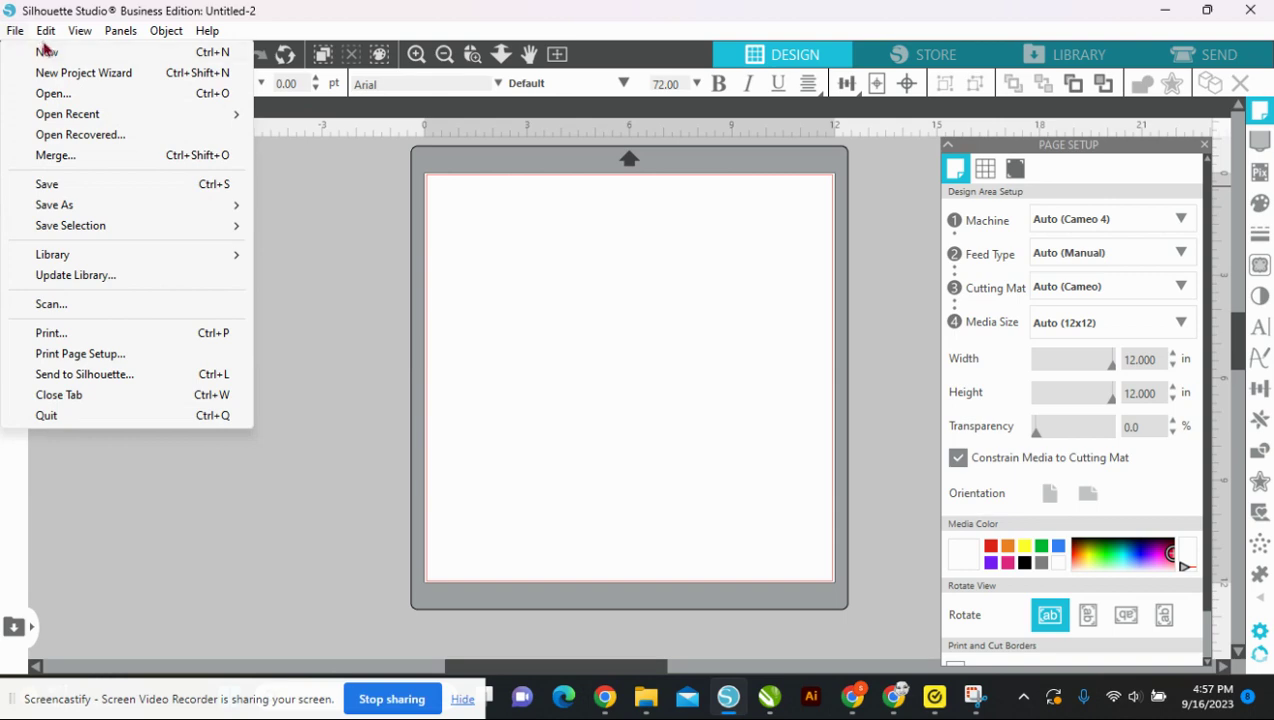
{"action": "mouse_move", "coordinate": [55, 42]}
{"action": "mouse_move", "coordinate": [16, 36]}
{"action": "left_click", "coordinate": [46, 95]}
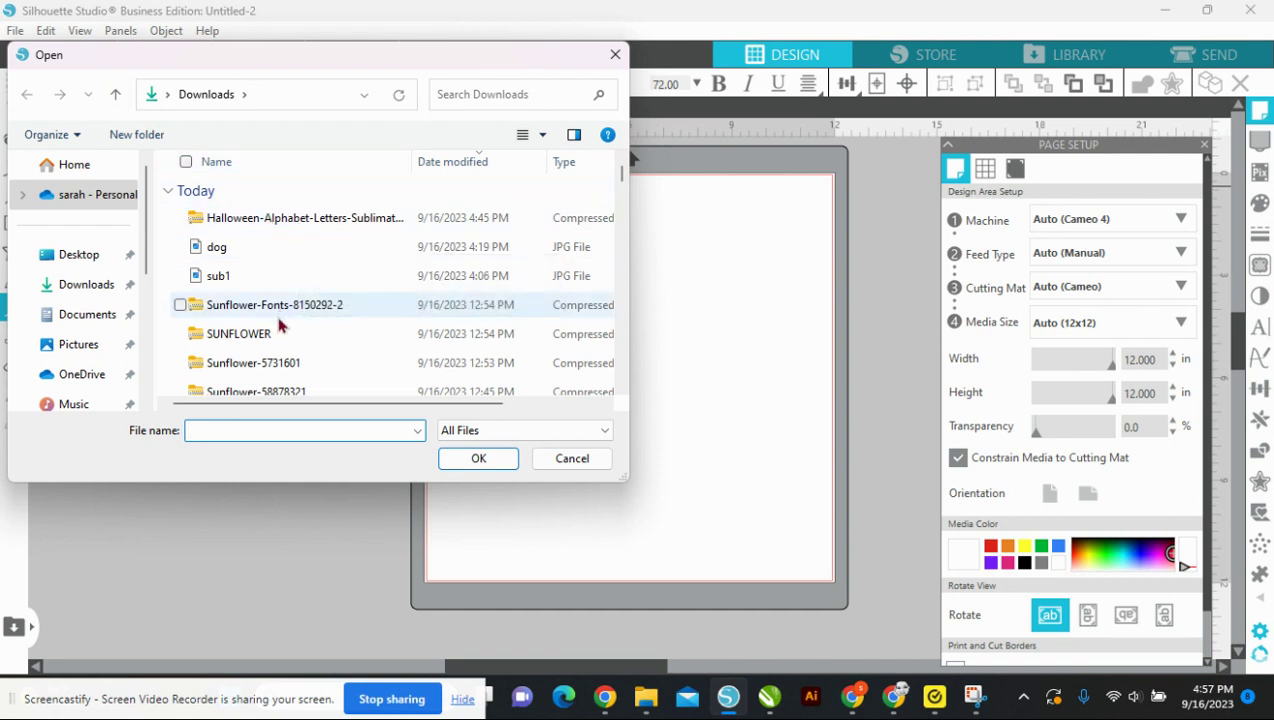
{"action": "scroll", "coordinate": [279, 323], "scroll_direction": "down", "scroll_amount": 1}
{"action": "scroll", "coordinate": [279, 323], "scroll_direction": "down", "scroll_amount": 4}
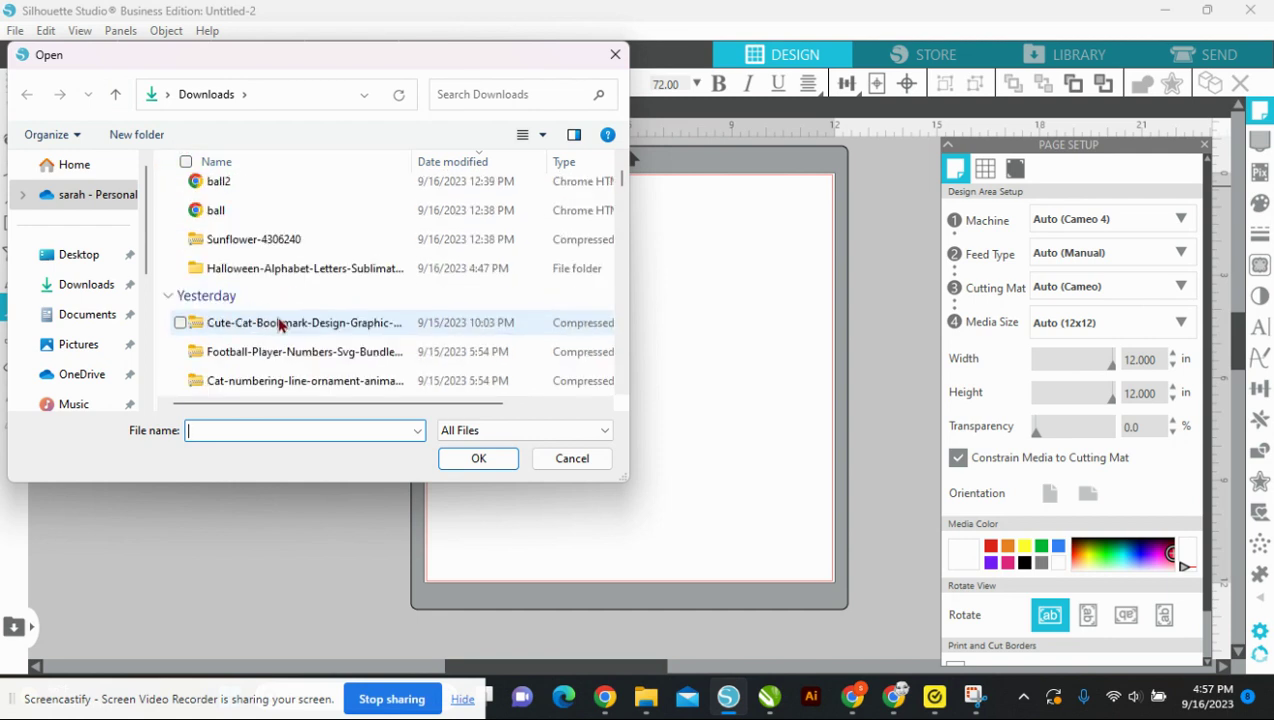
{"action": "double_click", "coordinate": [282, 270]}
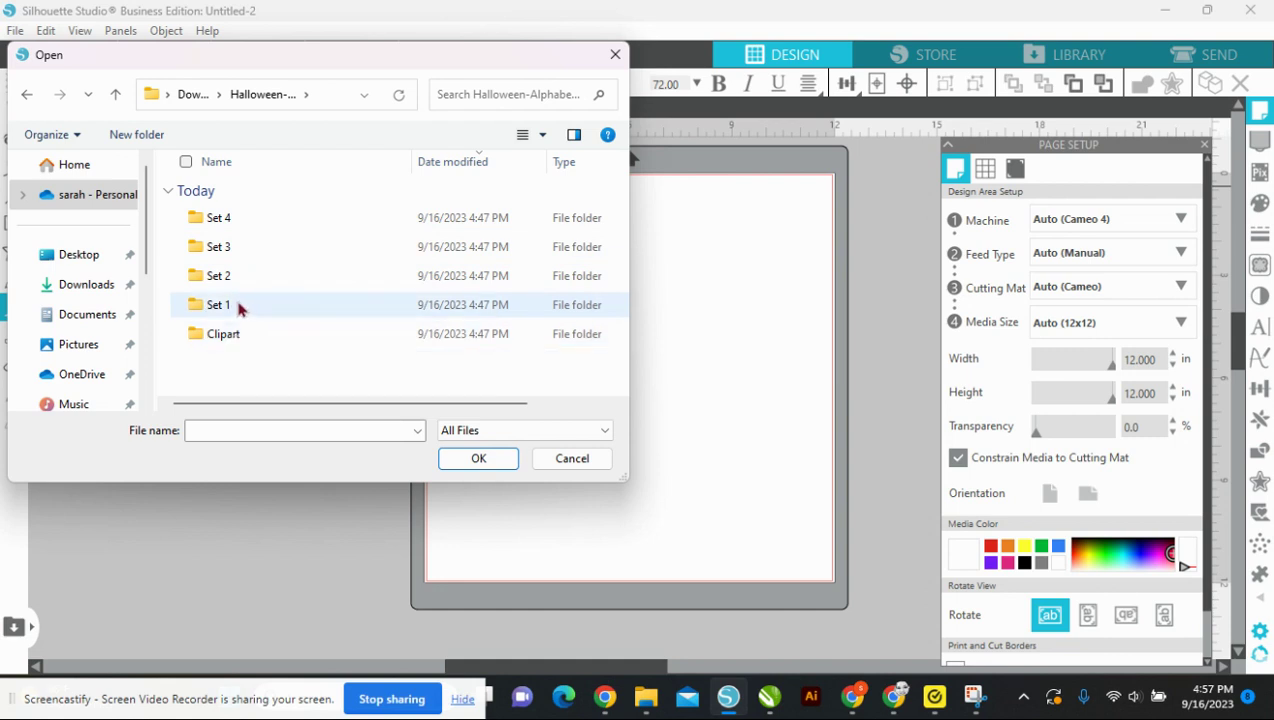
{"action": "double_click", "coordinate": [218, 305]}
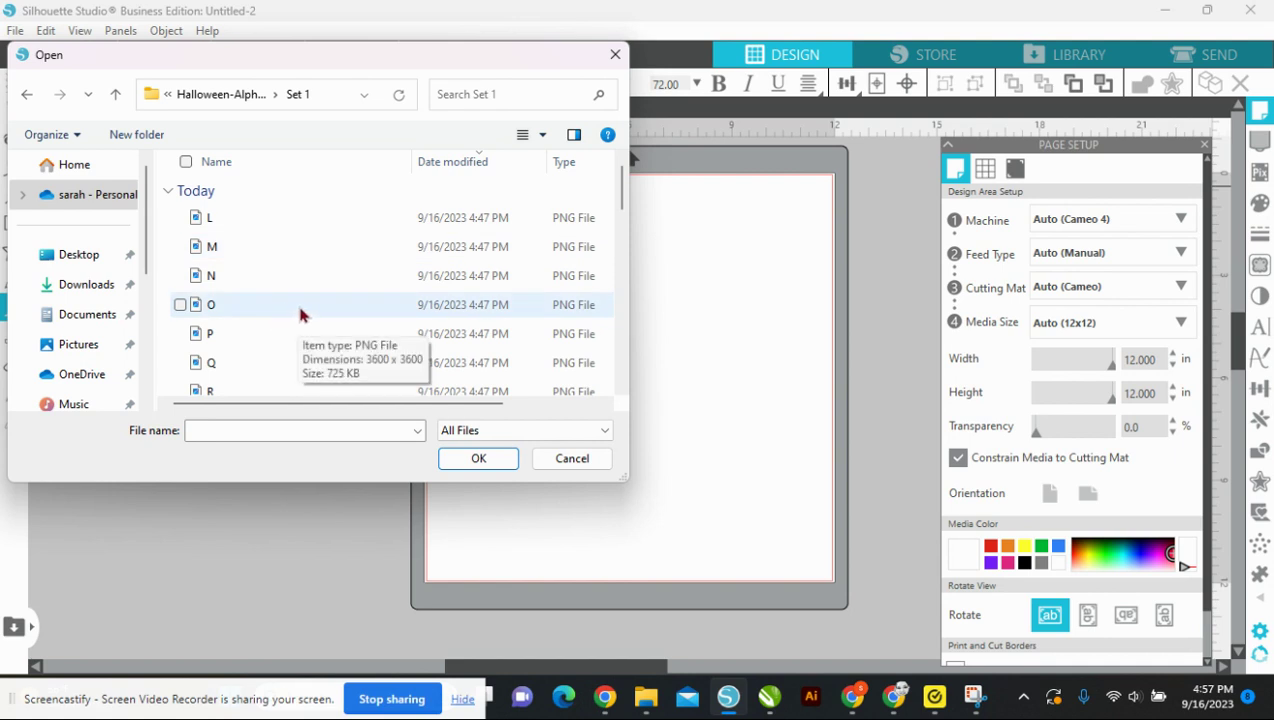
{"action": "scroll", "coordinate": [310, 323], "scroll_direction": "down", "scroll_amount": 1}
{"action": "scroll", "coordinate": [310, 323], "scroll_direction": "up", "scroll_amount": 1}
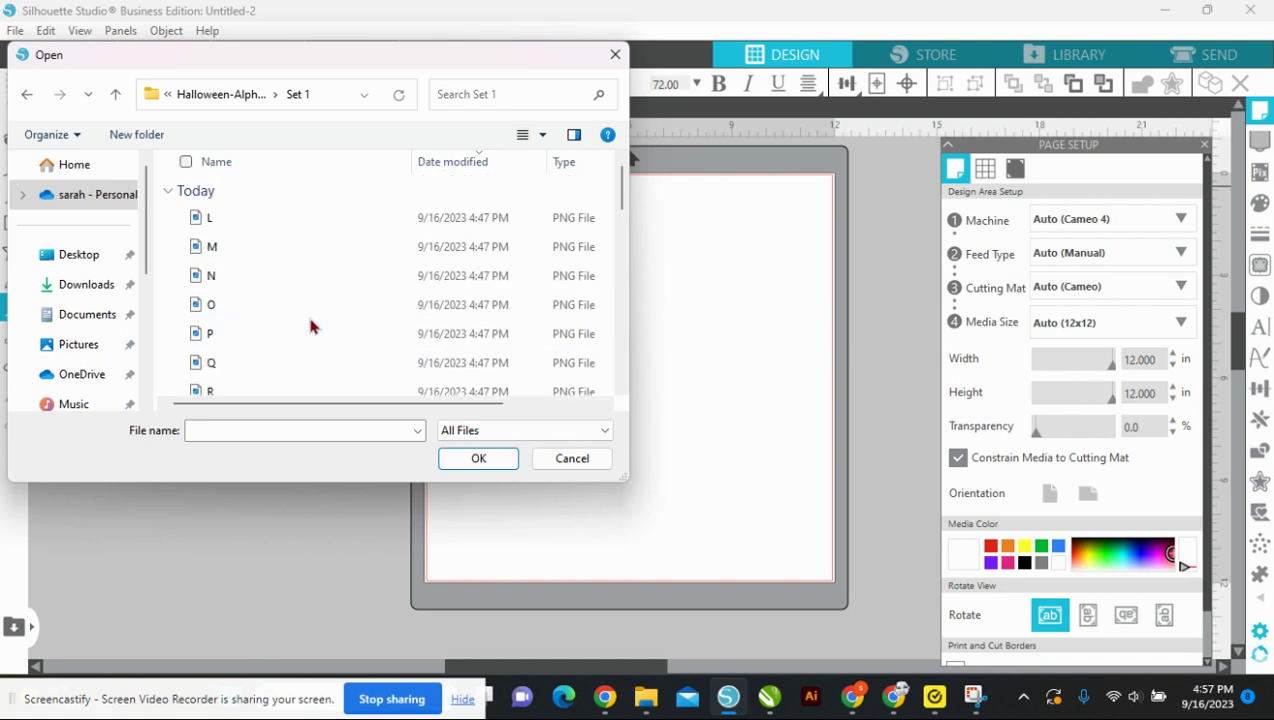
{"action": "double_click", "coordinate": [230, 215]}
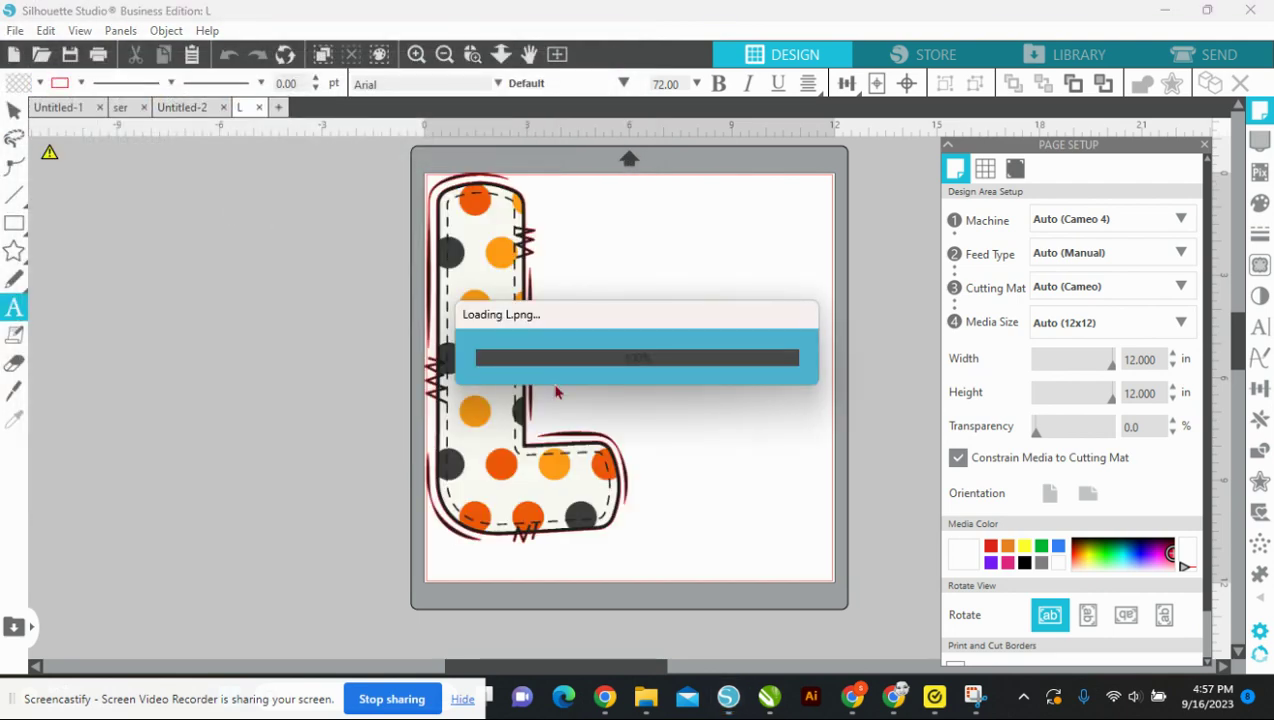
{"action": "left_click", "coordinate": [13, 31]}
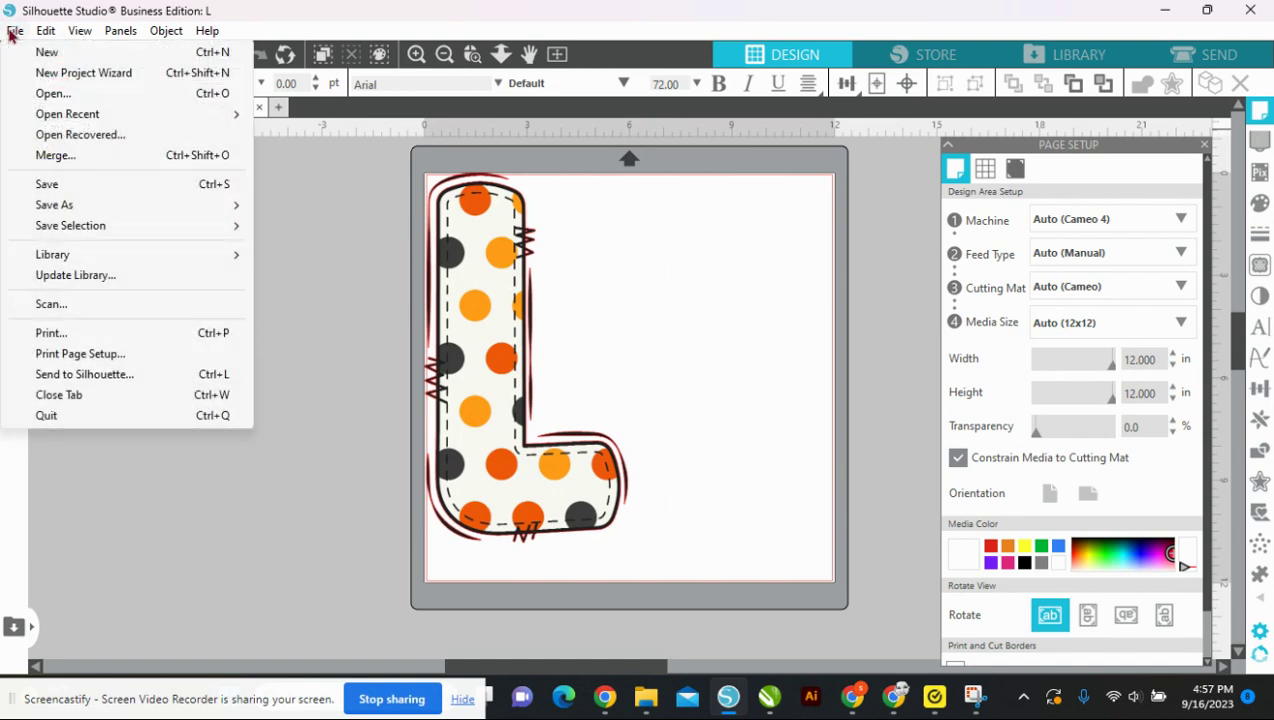
{"action": "left_click", "coordinate": [56, 156]}
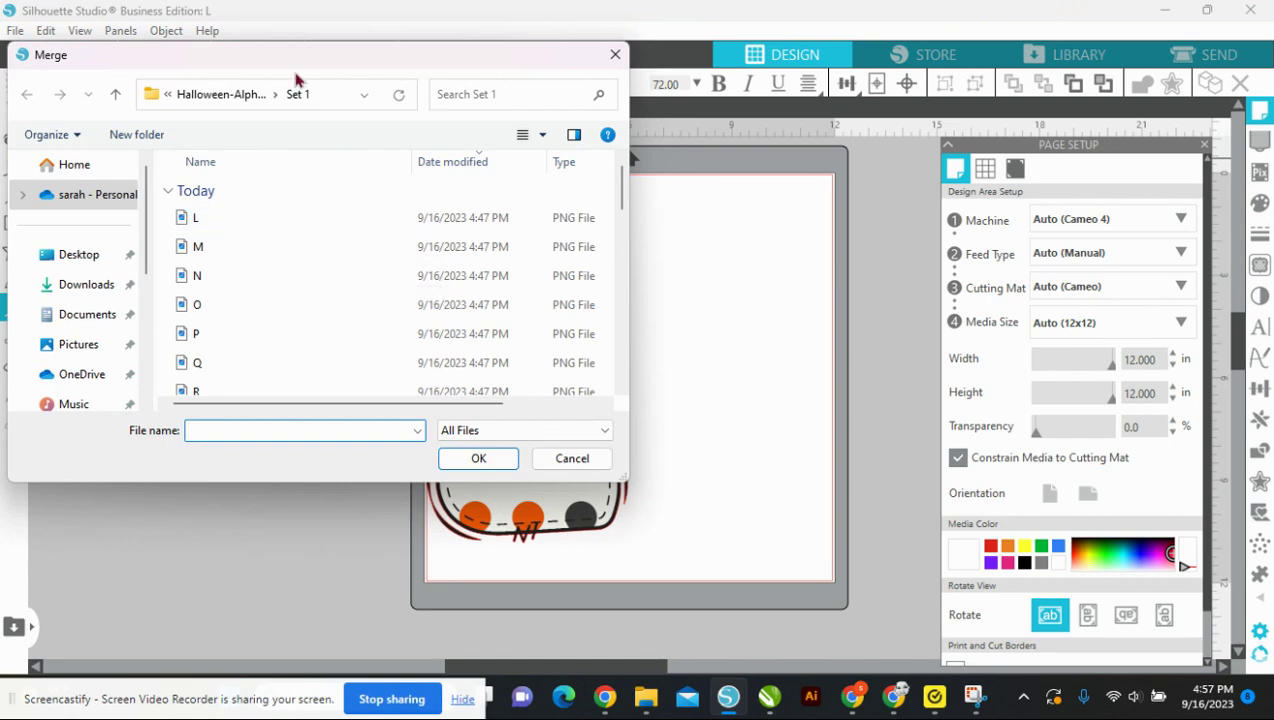
{"action": "left_click", "coordinate": [615, 54]}
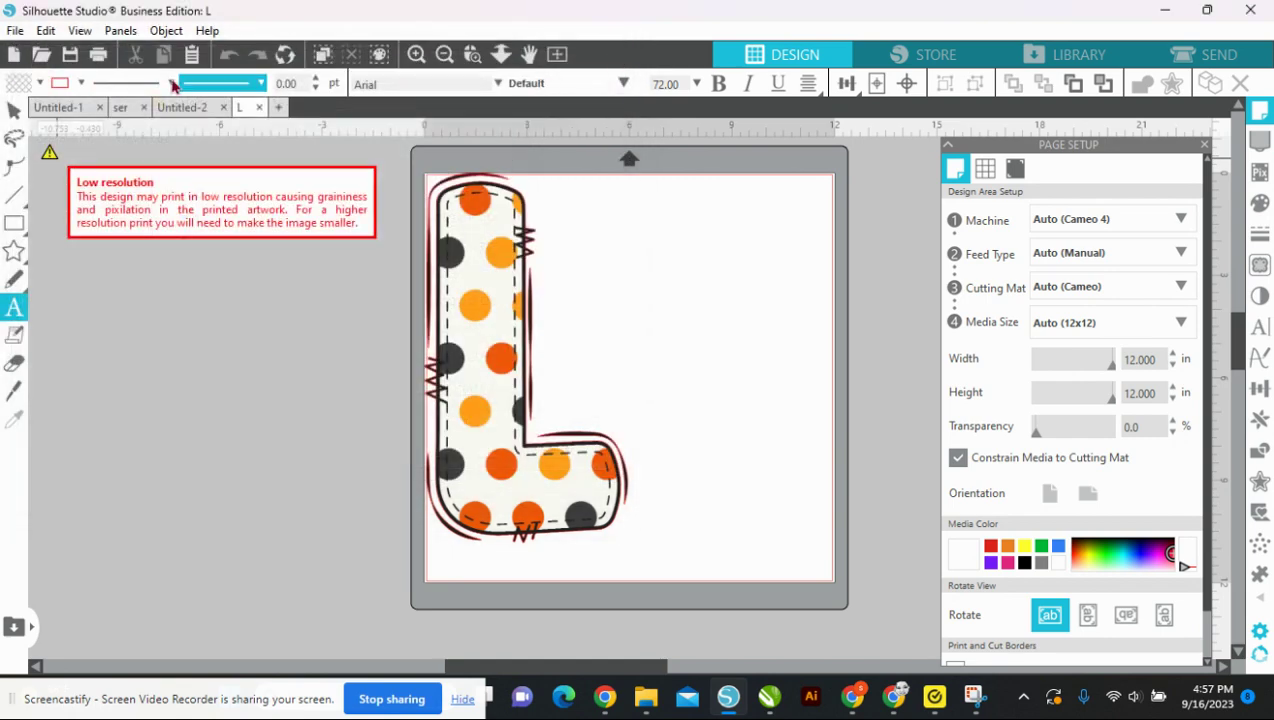
Step: Merge the L PNG from the Set 2 folder of the Halloween alphabet into the current design
{"action": "left_click", "coordinate": [14, 31]}
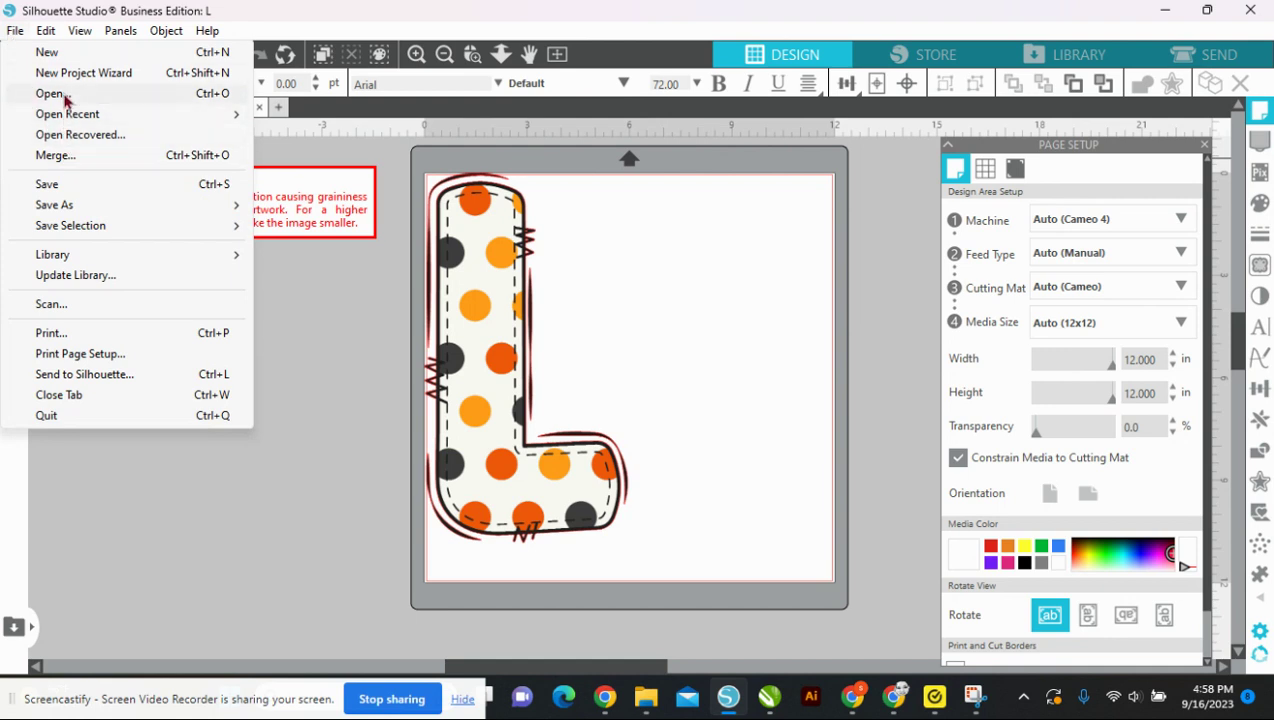
{"action": "left_click", "coordinate": [58, 158]}
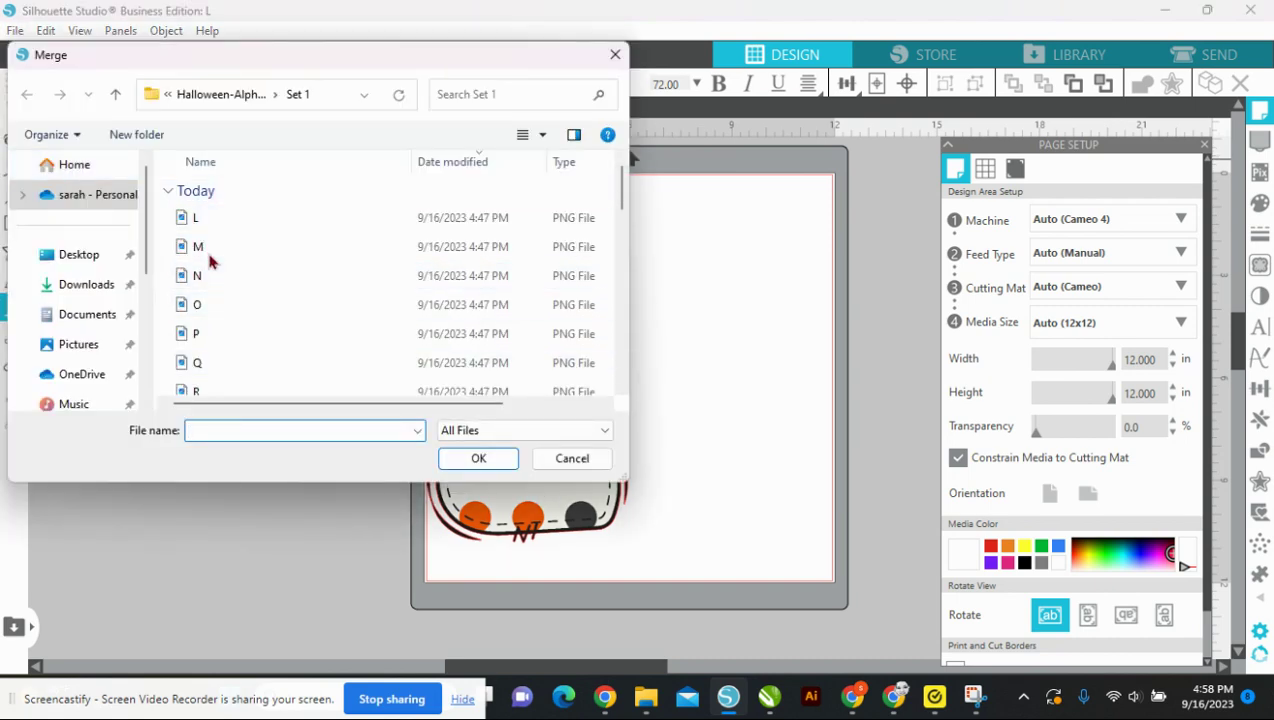
{"action": "left_click", "coordinate": [236, 96]}
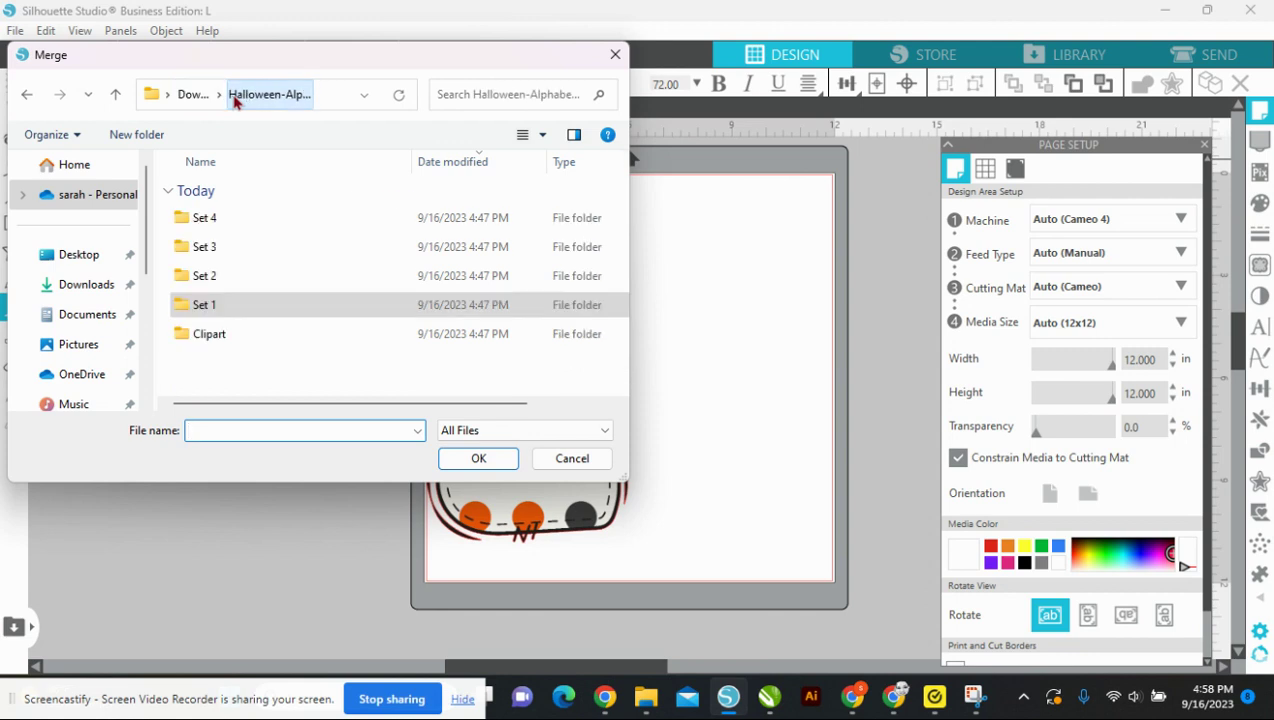
{"action": "double_click", "coordinate": [207, 276]}
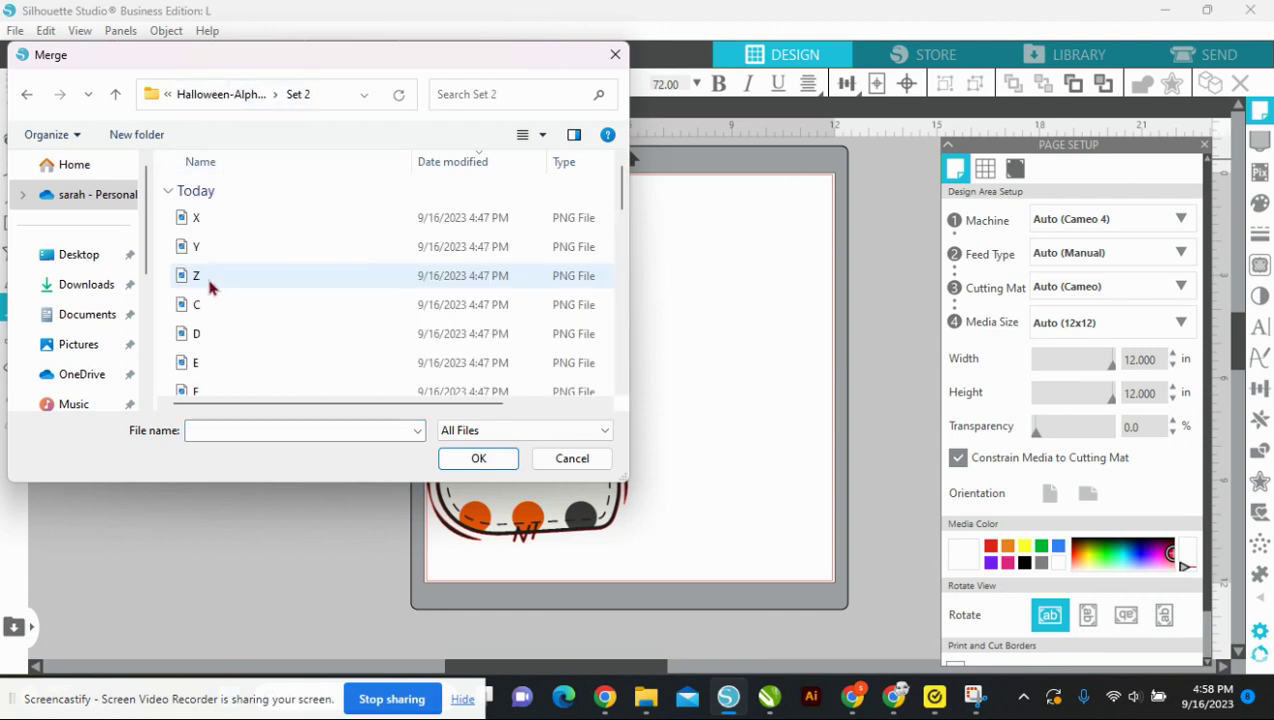
{"action": "scroll", "coordinate": [221, 332], "scroll_direction": "down", "scroll_amount": 3}
{"action": "left_click", "coordinate": [221, 330]}
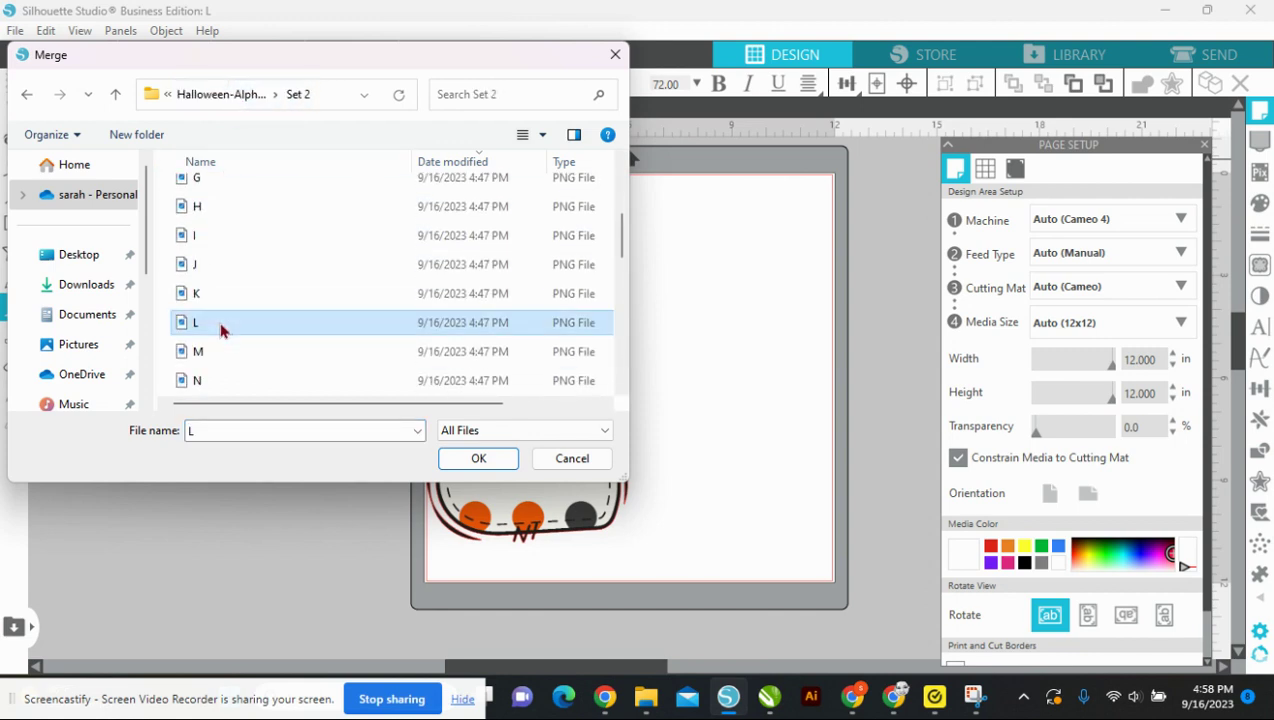
{"action": "double_click", "coordinate": [221, 330]}
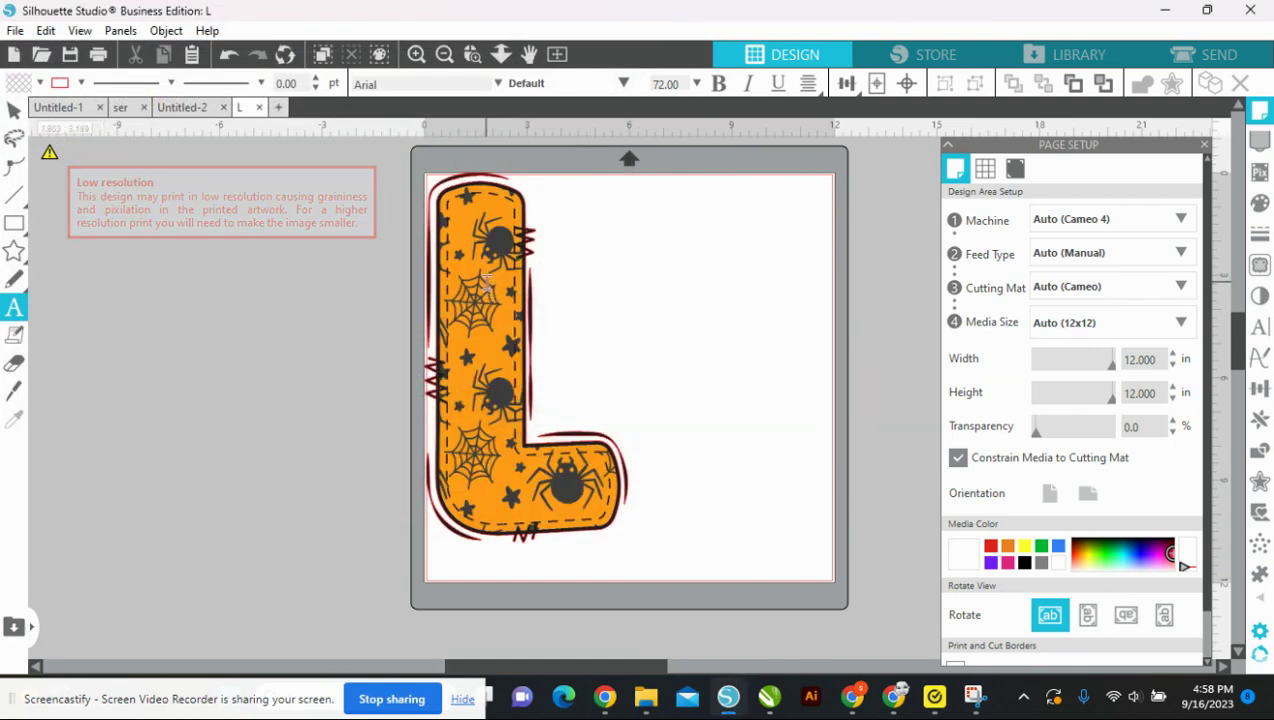
Step: Merge the L PNG from the Halloween alphabet's Set 3 folder into the same design
{"action": "left_click", "coordinate": [16, 35]}
{"action": "left_click", "coordinate": [52, 156]}
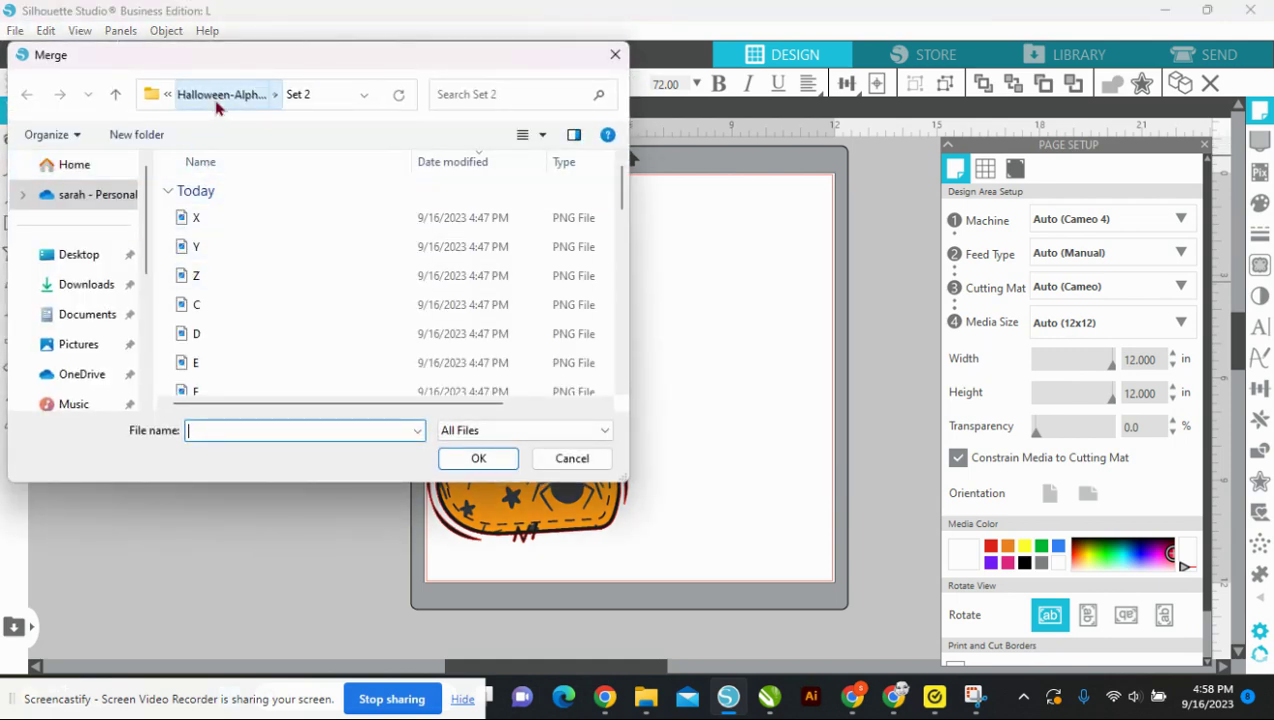
{"action": "left_click", "coordinate": [220, 94]}
{"action": "double_click", "coordinate": [226, 250]}
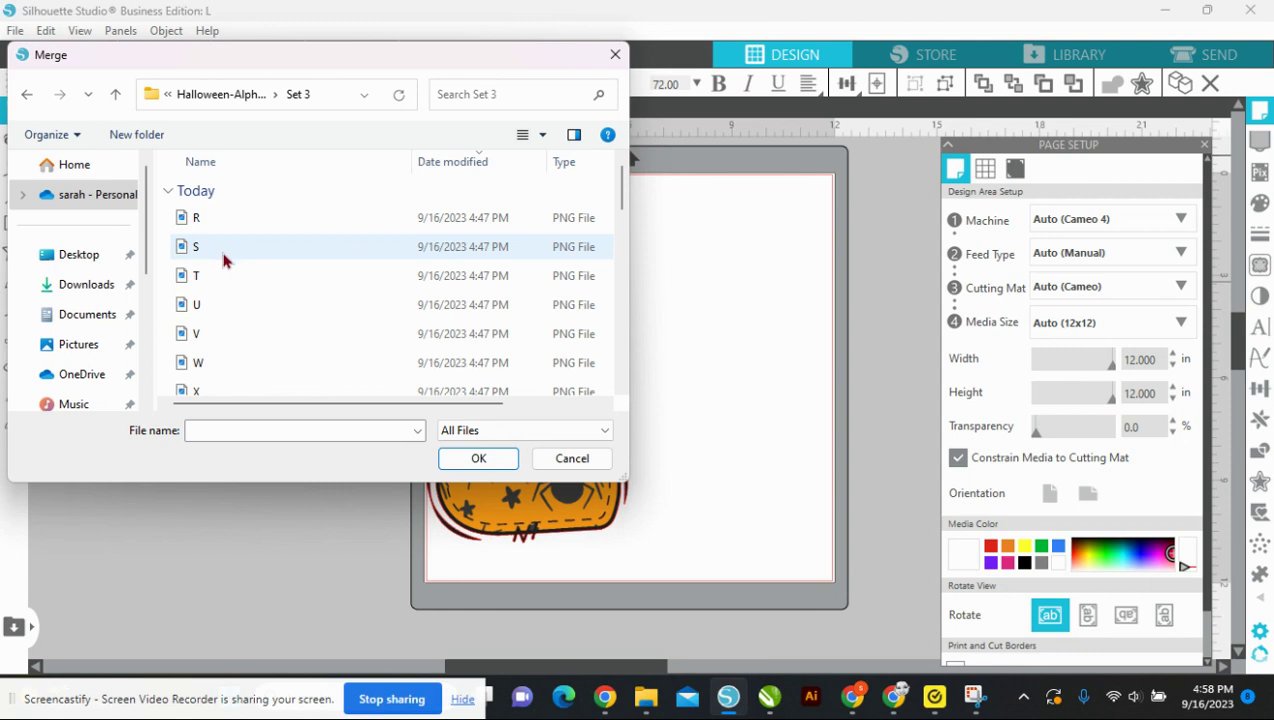
{"action": "scroll", "coordinate": [216, 328], "scroll_direction": "down", "scroll_amount": 3}
{"action": "scroll", "coordinate": [215, 328], "scroll_direction": "up", "scroll_amount": 3}
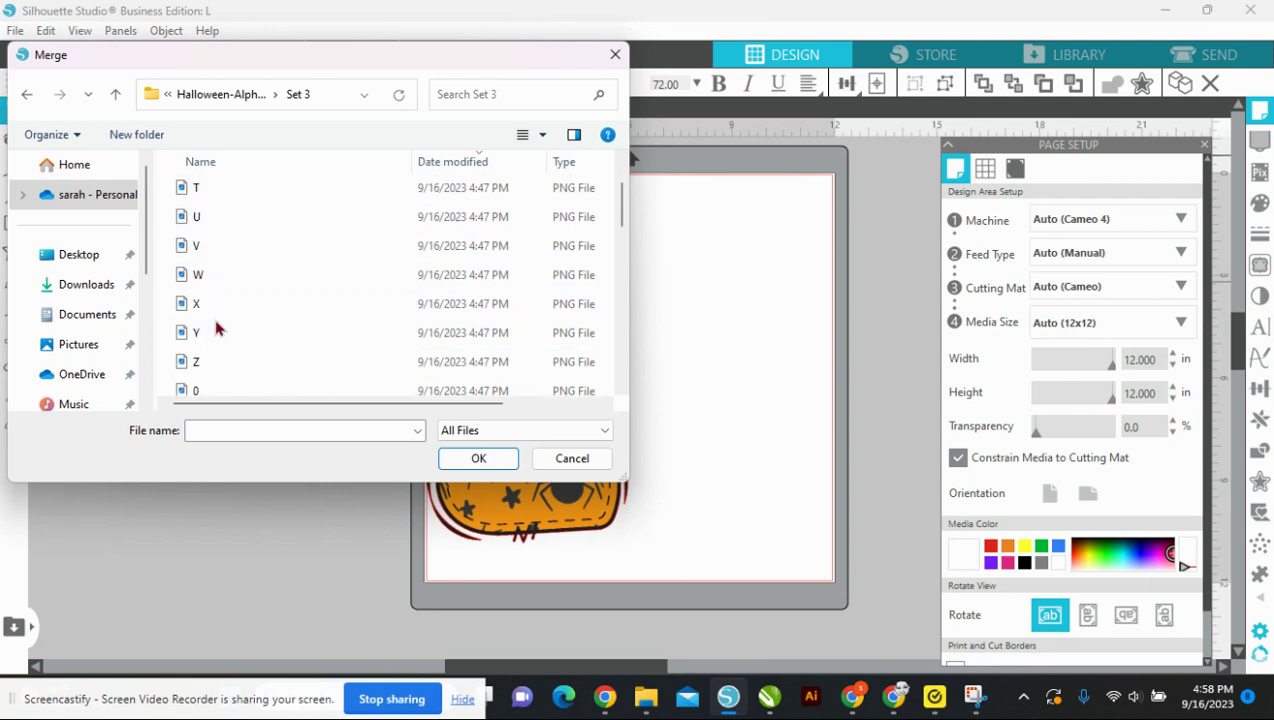
{"action": "scroll", "coordinate": [216, 328], "scroll_direction": "up", "scroll_amount": 2}
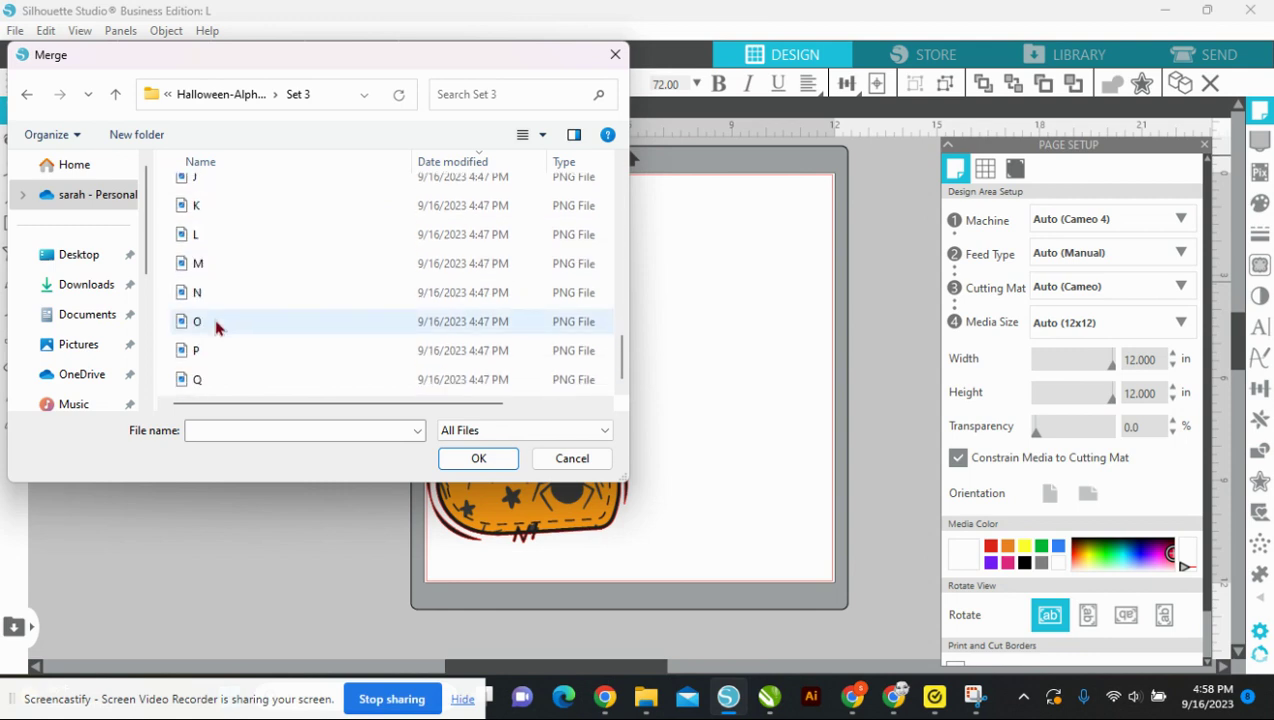
{"action": "double_click", "coordinate": [207, 238]}
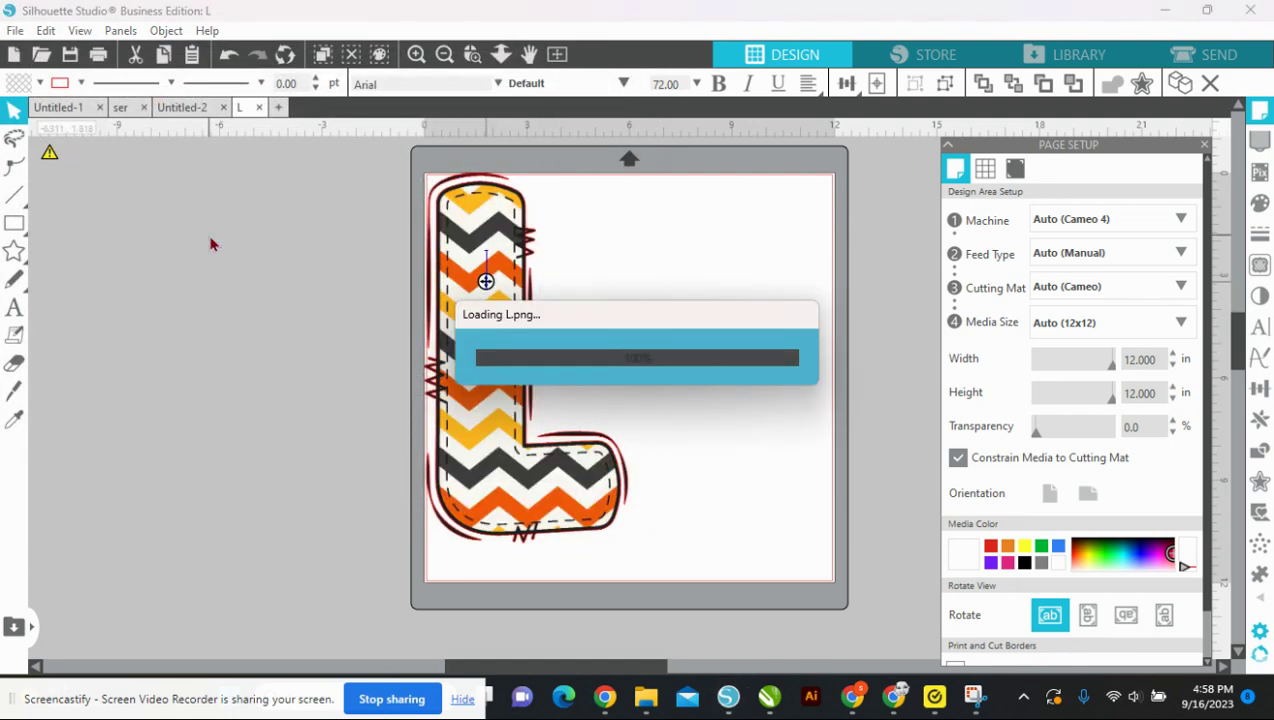
Step: Merge the L PNG from the Halloween alphabet's Set 4 folder into the same design
{"action": "left_click", "coordinate": [15, 31]}
{"action": "left_click", "coordinate": [40, 151]}
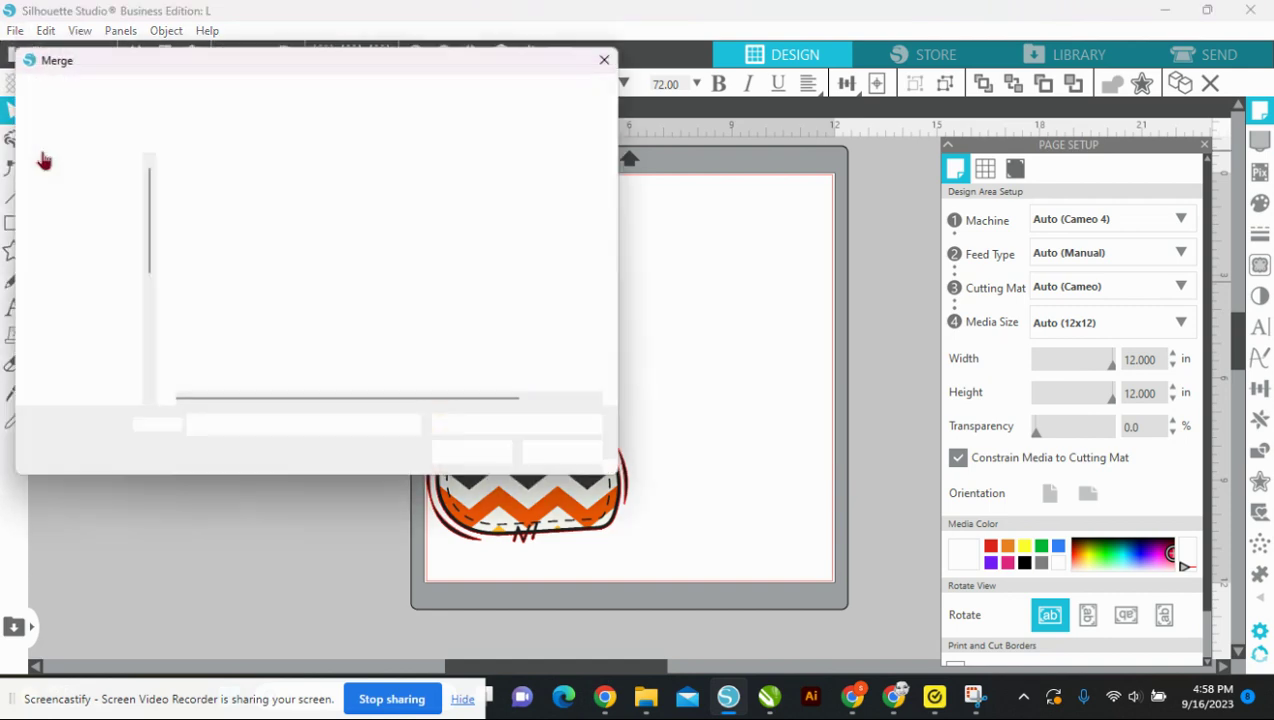
{"action": "left_click", "coordinate": [203, 97]}
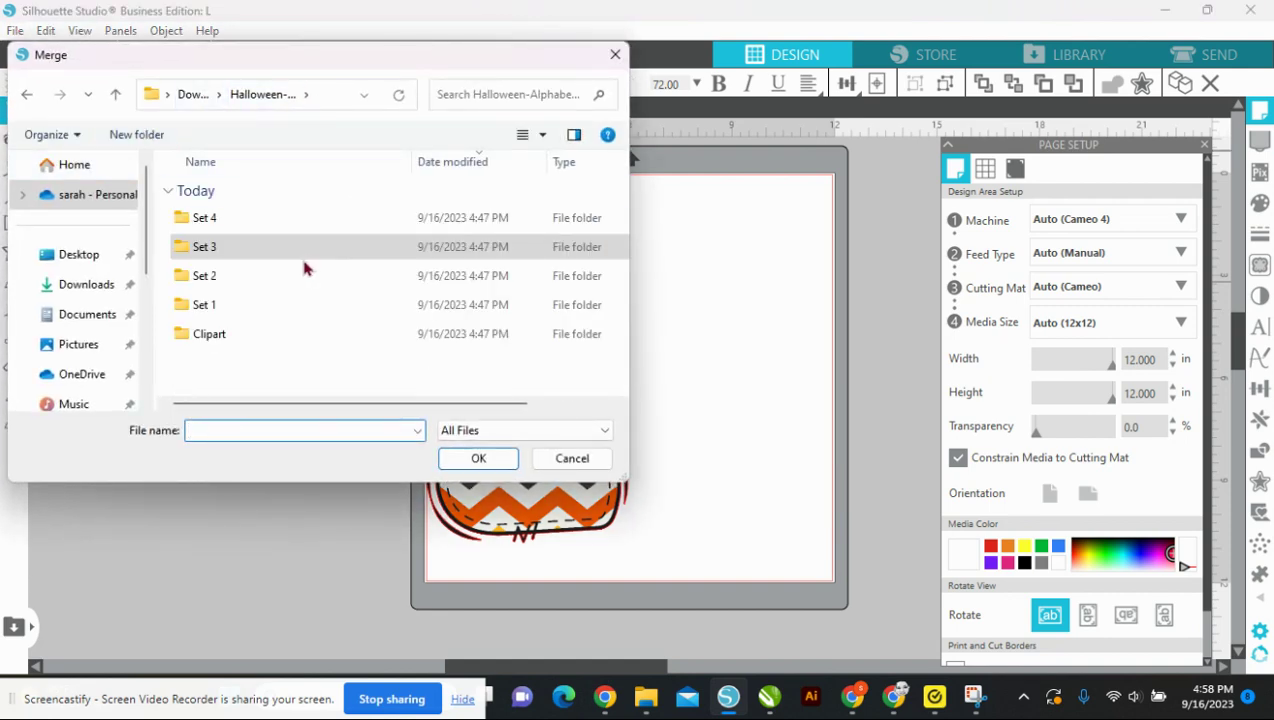
{"action": "double_click", "coordinate": [268, 212]}
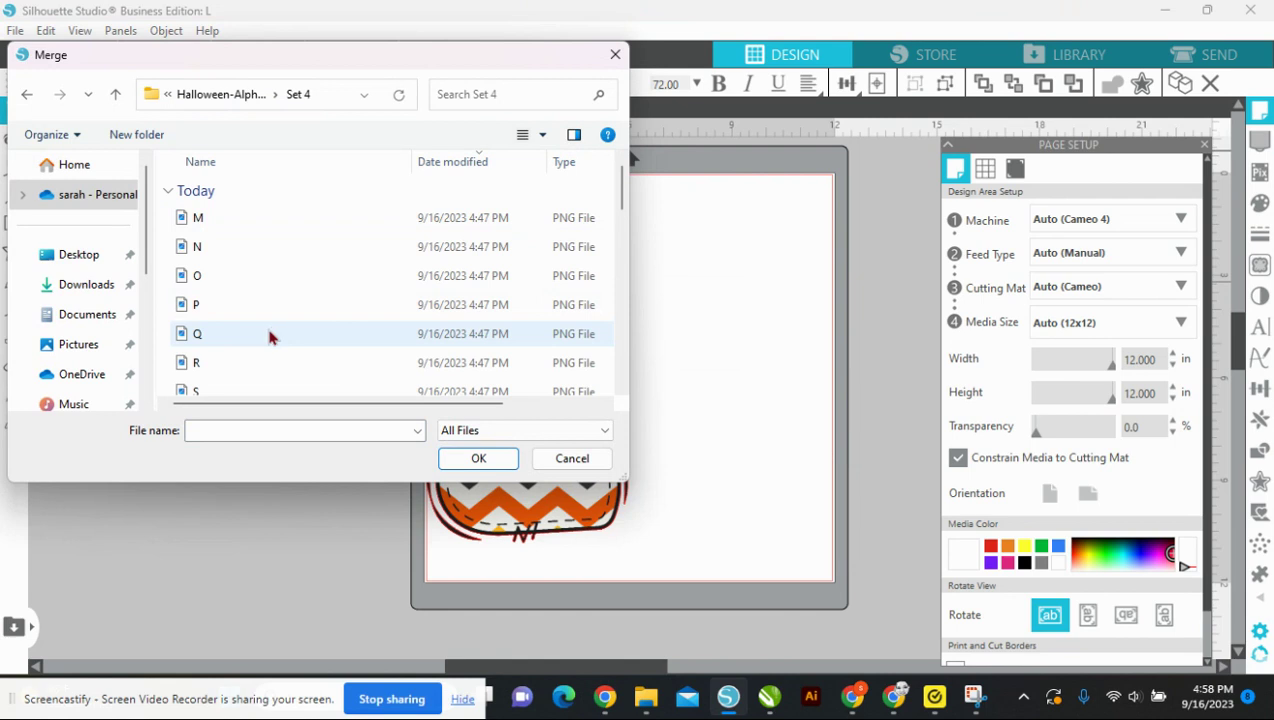
{"action": "scroll", "coordinate": [268, 337], "scroll_direction": "down", "scroll_amount": 2}
{"action": "scroll", "coordinate": [268, 337], "scroll_direction": "up", "scroll_amount": 2}
{"action": "scroll", "coordinate": [266, 340], "scroll_direction": "down", "scroll_amount": 7}
{"action": "scroll", "coordinate": [265, 347], "scroll_direction": "down", "scroll_amount": 2}
{"action": "double_click", "coordinate": [237, 383]}
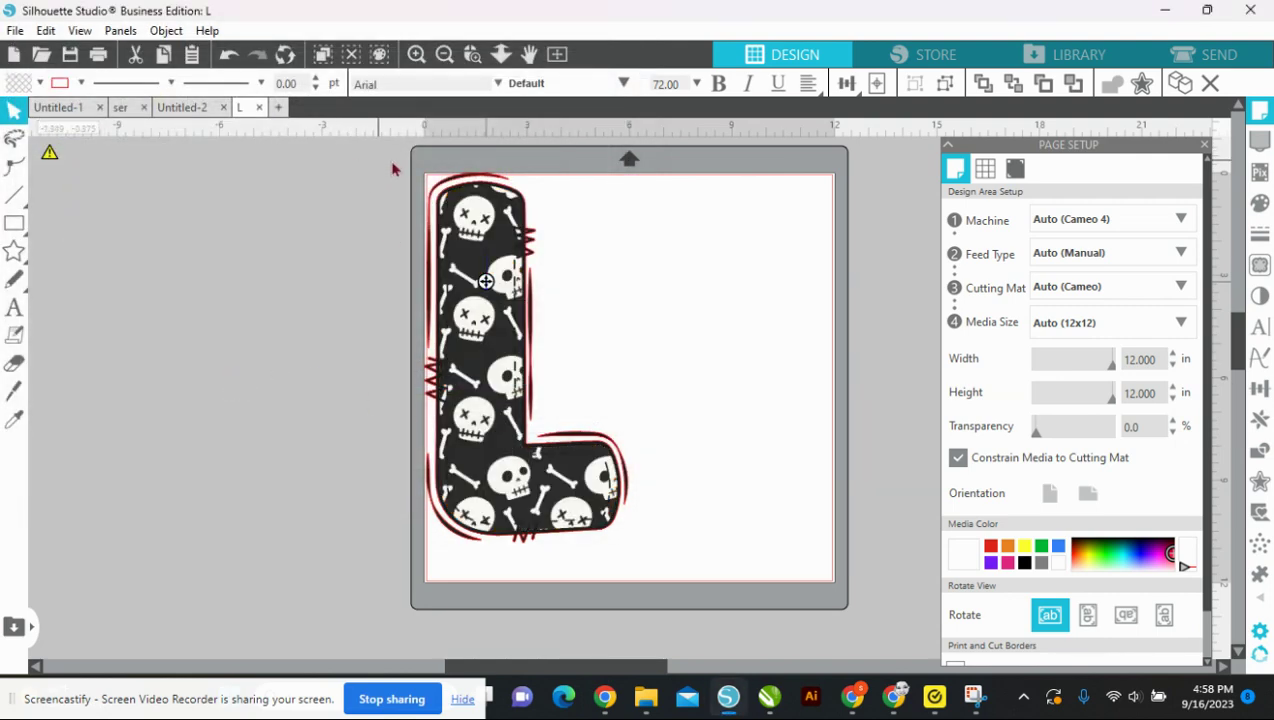
Step: Select all four stacked L letters and scale them down together to about 3.46 by 6.30 in
{"action": "left_click_drag", "start_coordinate": [381, 162], "coordinate": [668, 556]}
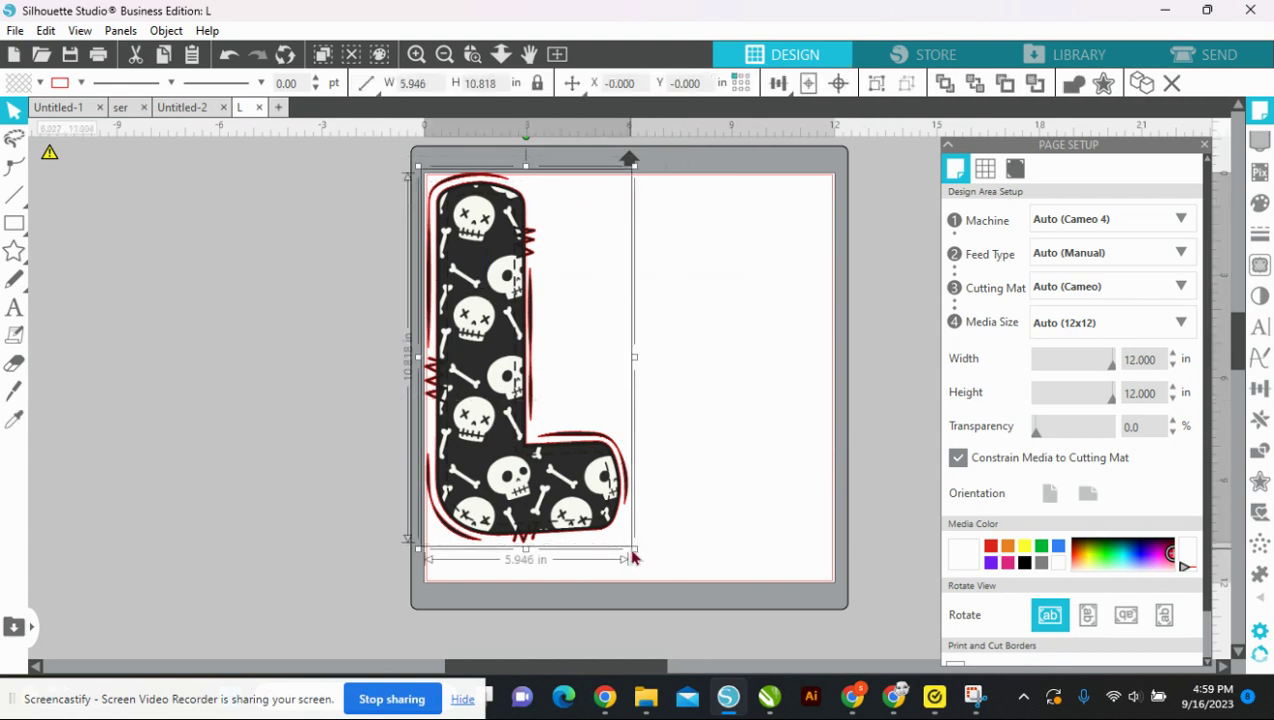
{"action": "left_click_drag", "start_coordinate": [637, 553], "coordinate": [530, 414]}
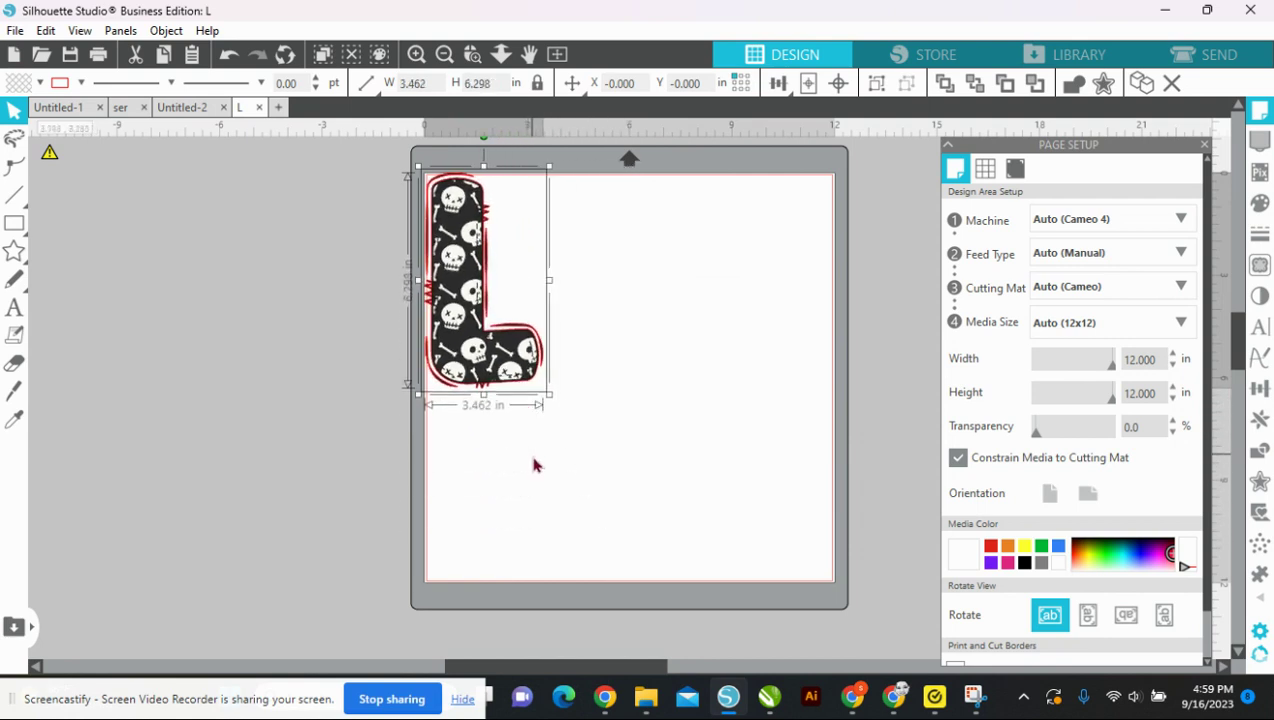
{"action": "left_click", "coordinate": [535, 461]}
Step: Separate the stacked letters, moving the skull and chevron L's off the mat and the polka-dot L below them
{"action": "left_click_drag", "start_coordinate": [475, 328], "coordinate": [164, 318]}
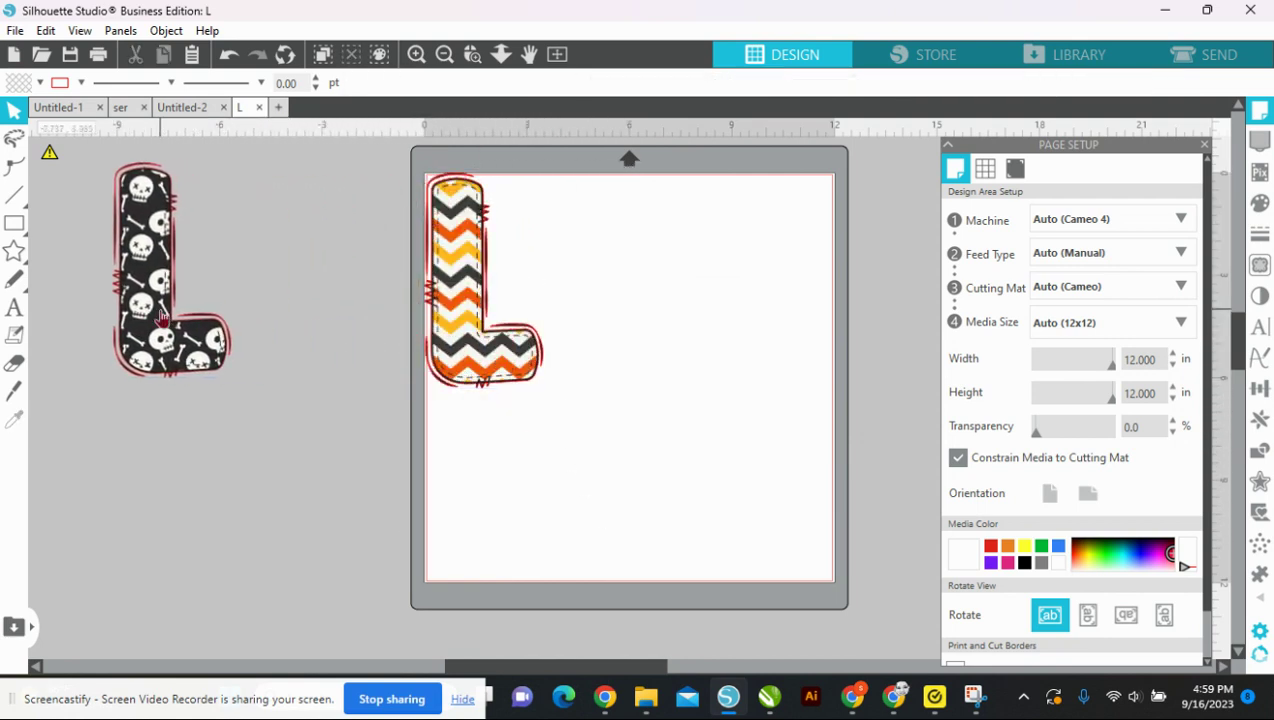
{"action": "left_click_drag", "start_coordinate": [430, 320], "coordinate": [262, 318]}
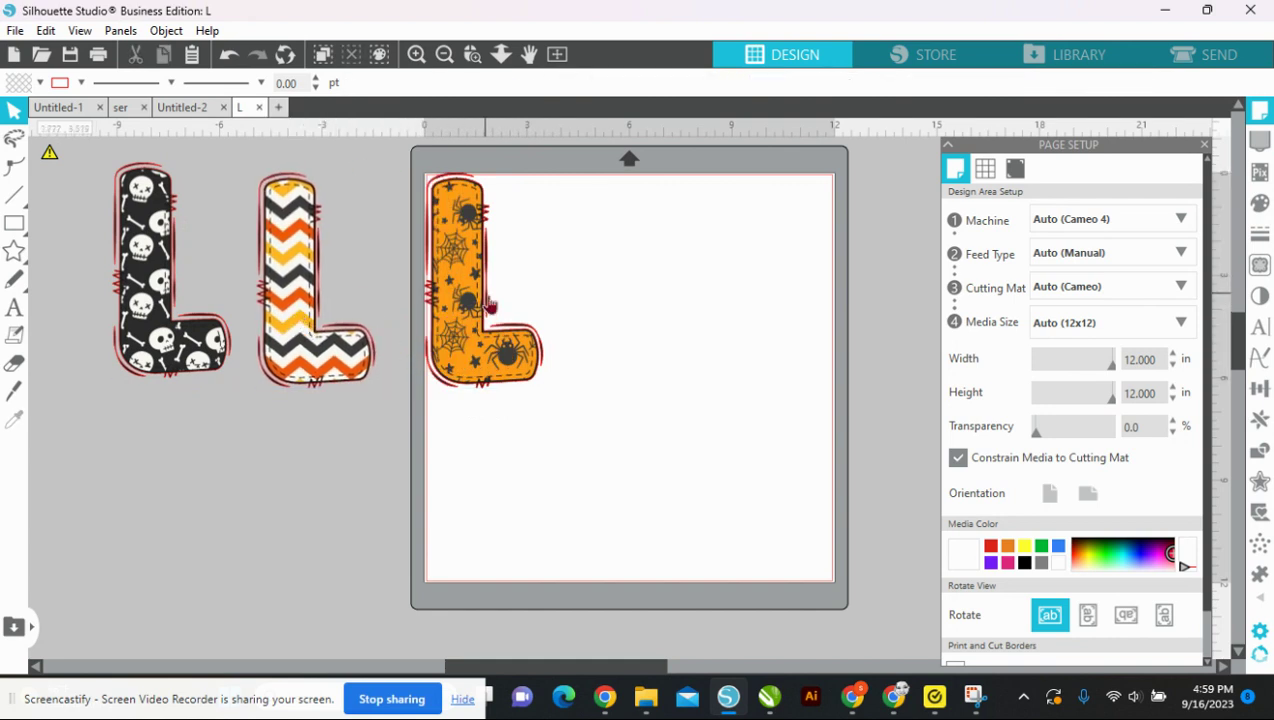
{"action": "left_click", "coordinate": [478, 318]}
{"action": "left_click_drag", "start_coordinate": [478, 318], "coordinate": [168, 525]}
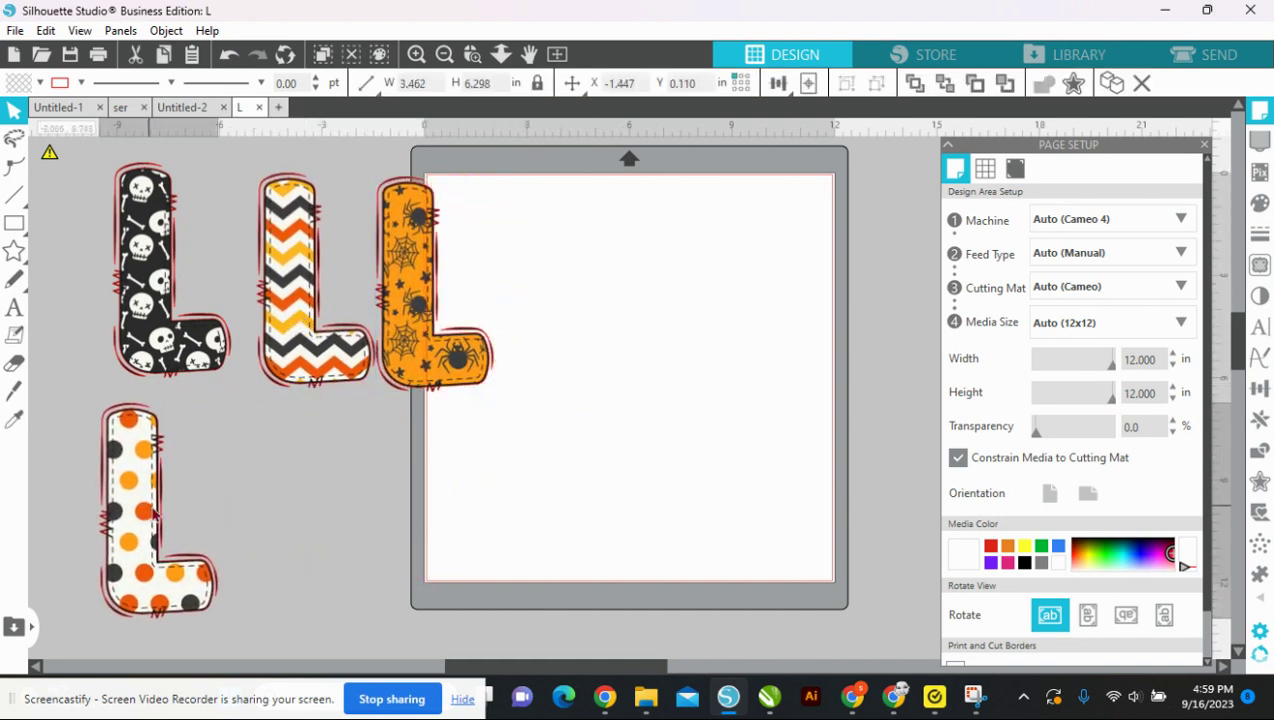
{"action": "left_click", "coordinate": [344, 427]}
Step: Line up the spider, chevron and skull L's in a row beside the polka-dot L
{"action": "left_click_drag", "start_coordinate": [412, 378], "coordinate": [288, 602]}
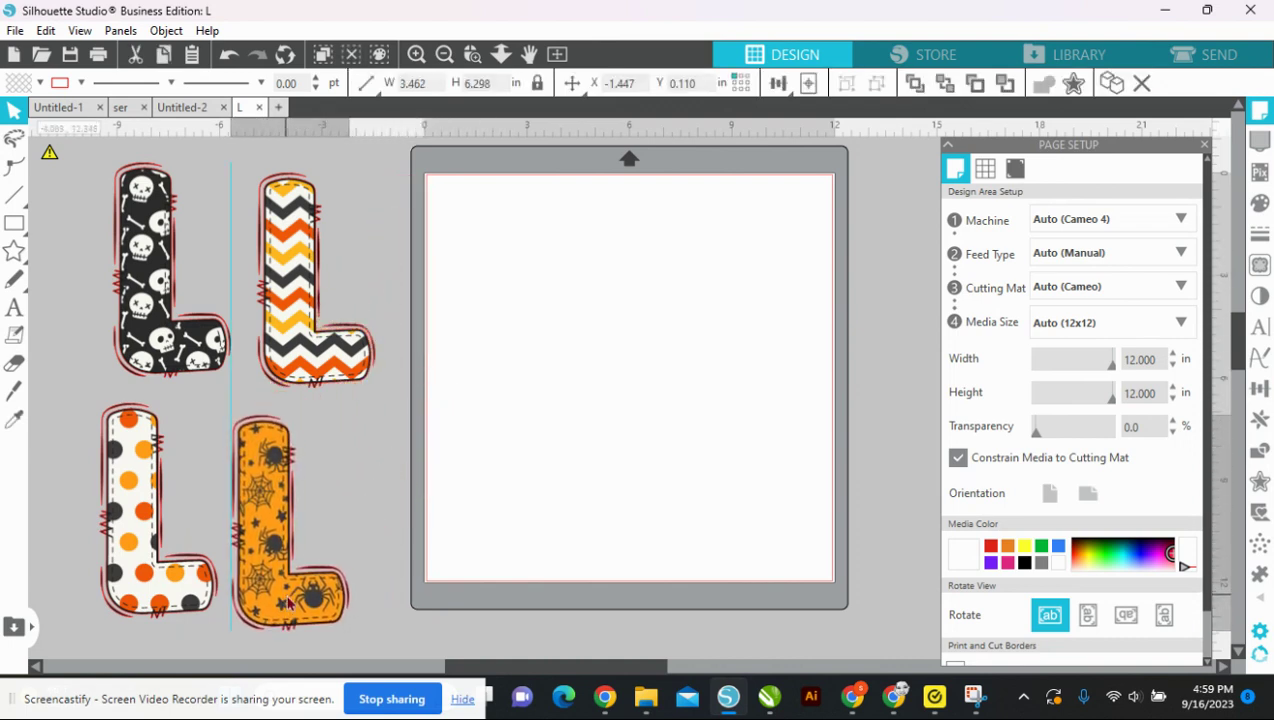
{"action": "left_click", "coordinate": [312, 392]}
{"action": "left_click_drag", "start_coordinate": [312, 372], "coordinate": [414, 592]}
{"action": "left_click_drag", "start_coordinate": [168, 340], "coordinate": [541, 571]}
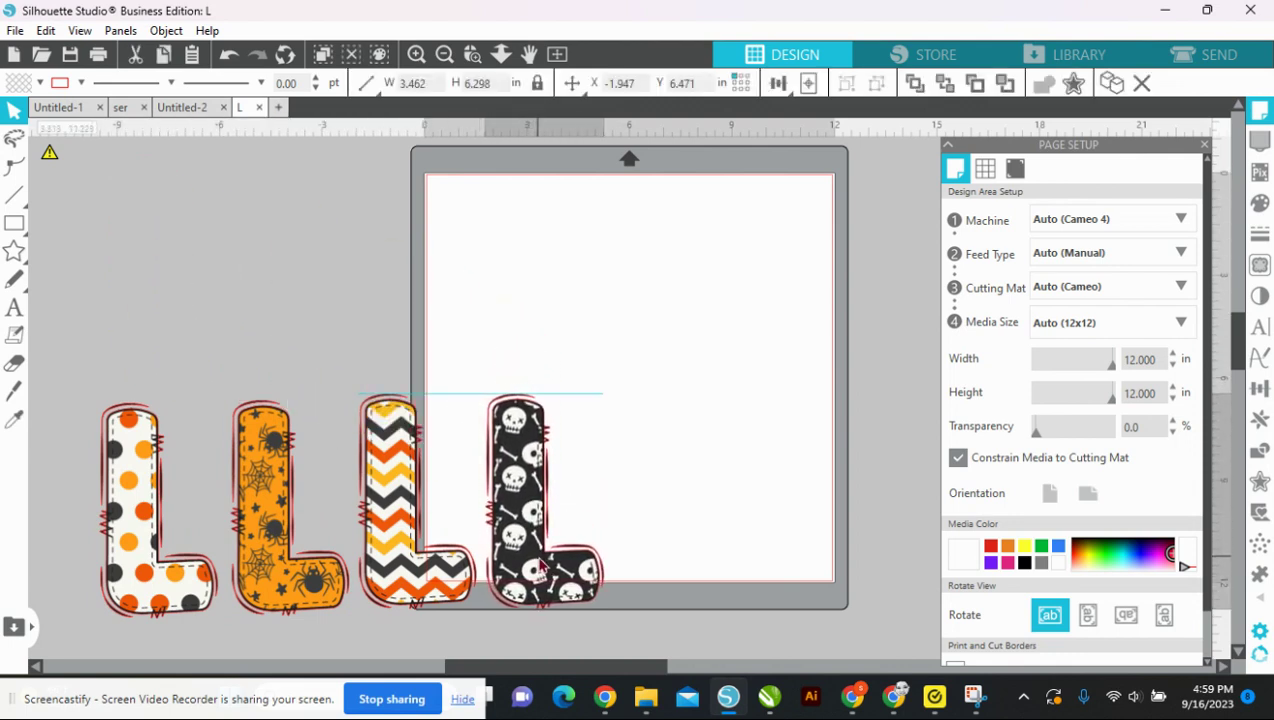
{"action": "left_click", "coordinate": [124, 277]}
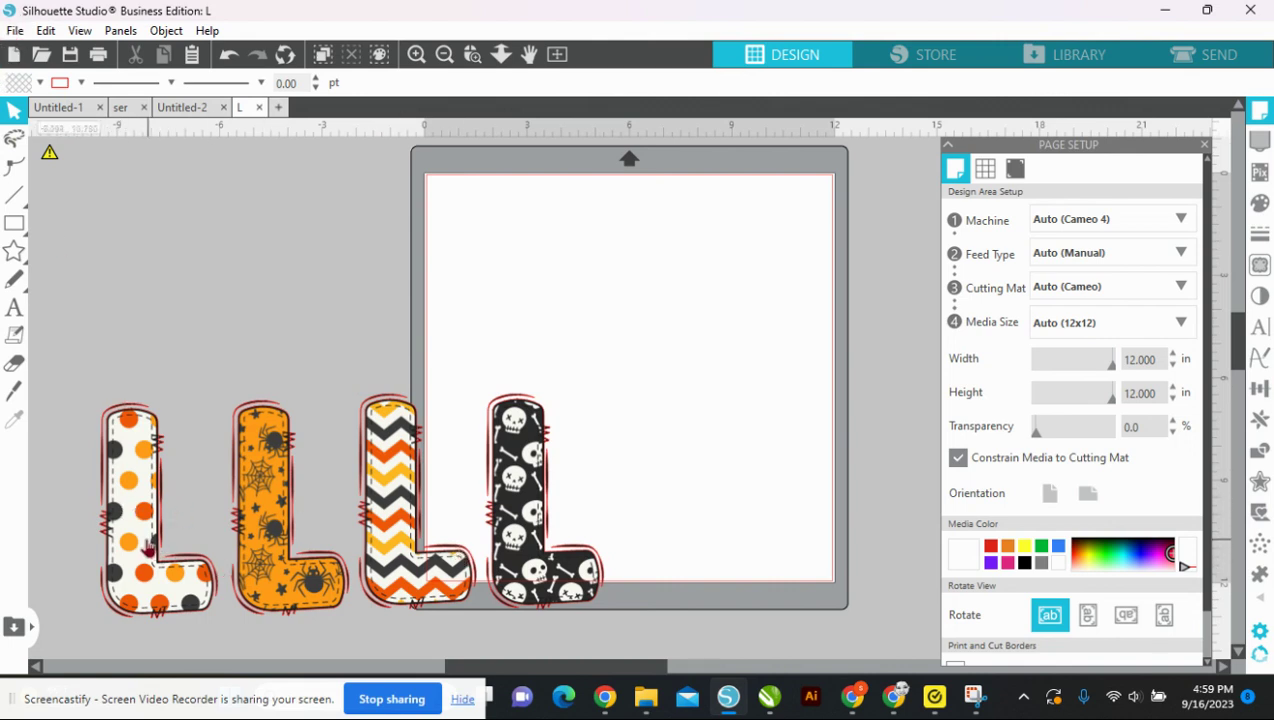
Step: Duplicate the orange spider-pattern L
{"action": "left_click", "coordinate": [289, 572]}
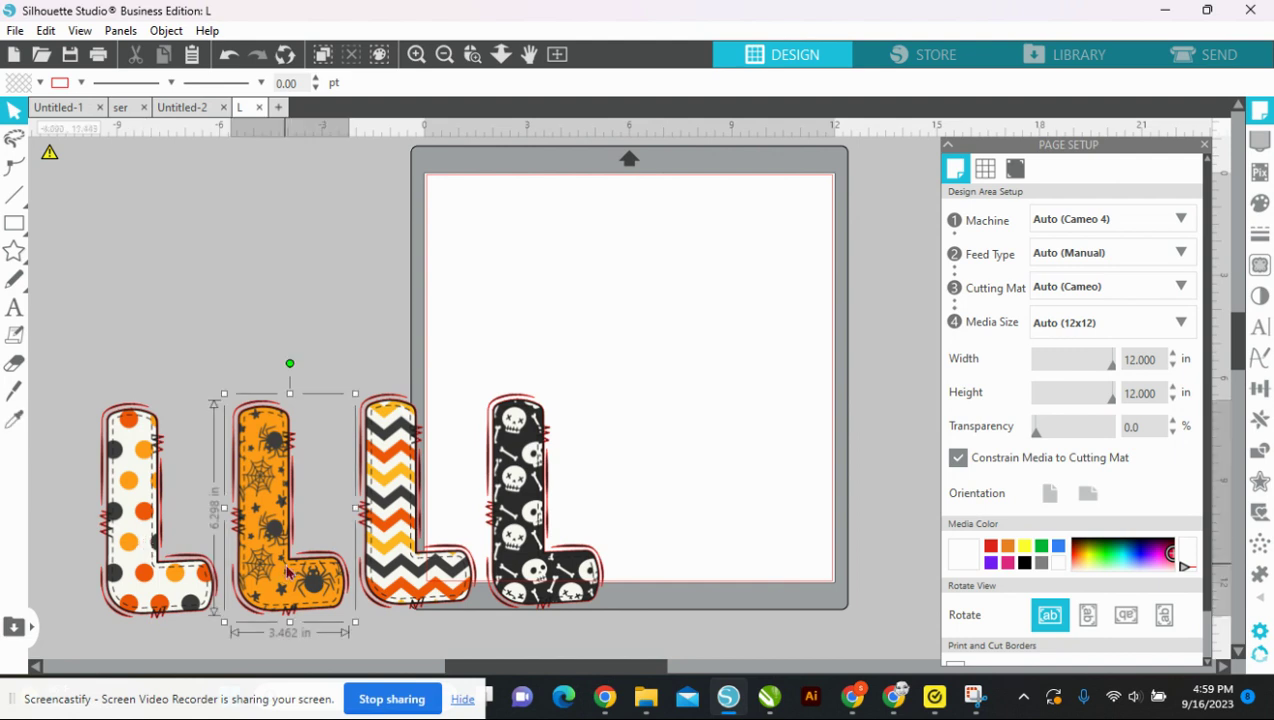
{"action": "left_click", "coordinate": [1111, 83]}
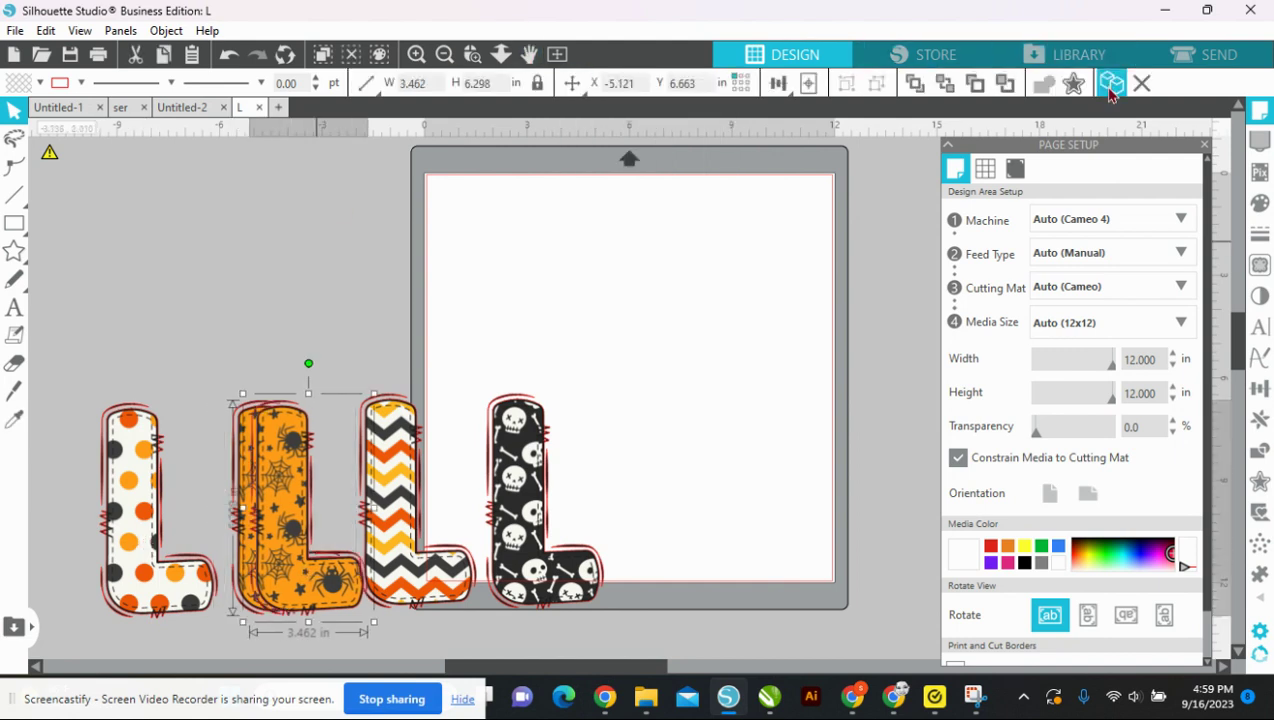
Step: Move the duplicated spider L above the row and shift the four original L's lower in the workspace
{"action": "left_click_drag", "start_coordinate": [283, 577], "coordinate": [296, 333]}
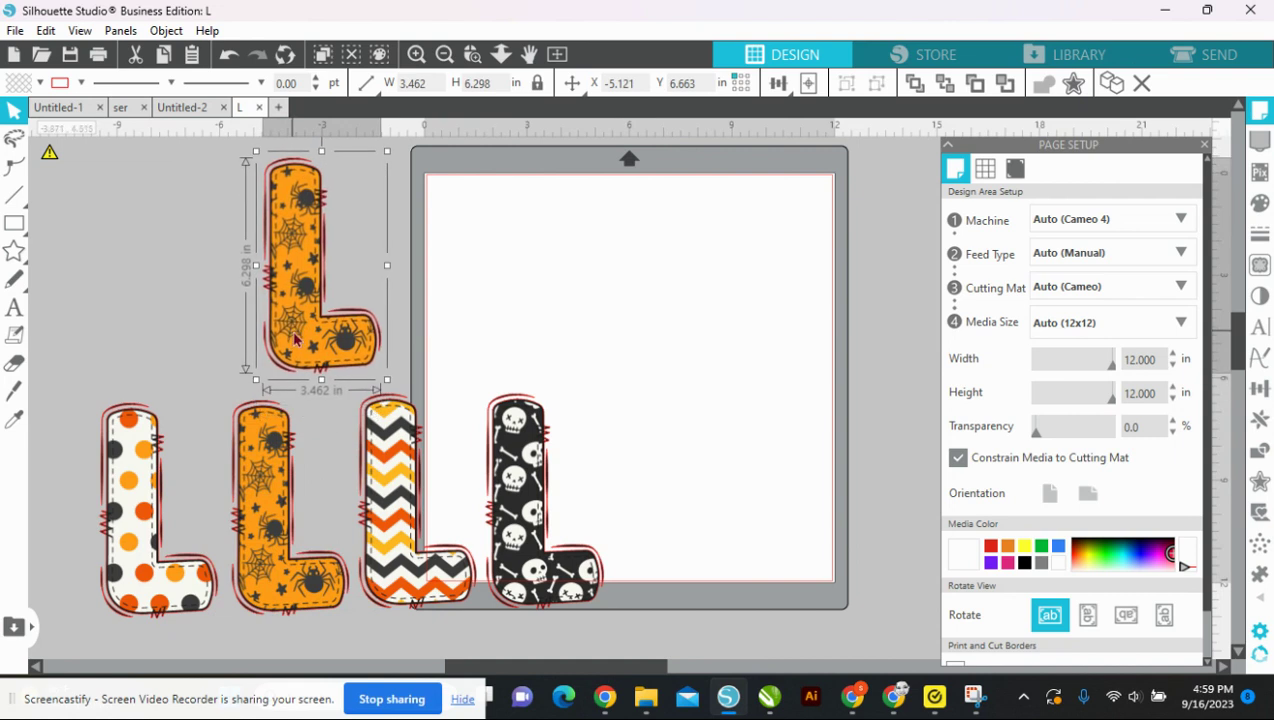
{"action": "left_click_drag", "start_coordinate": [628, 517], "coordinate": [85, 600]}
{"action": "left_click_drag", "start_coordinate": [293, 478], "coordinate": [250, 543]}
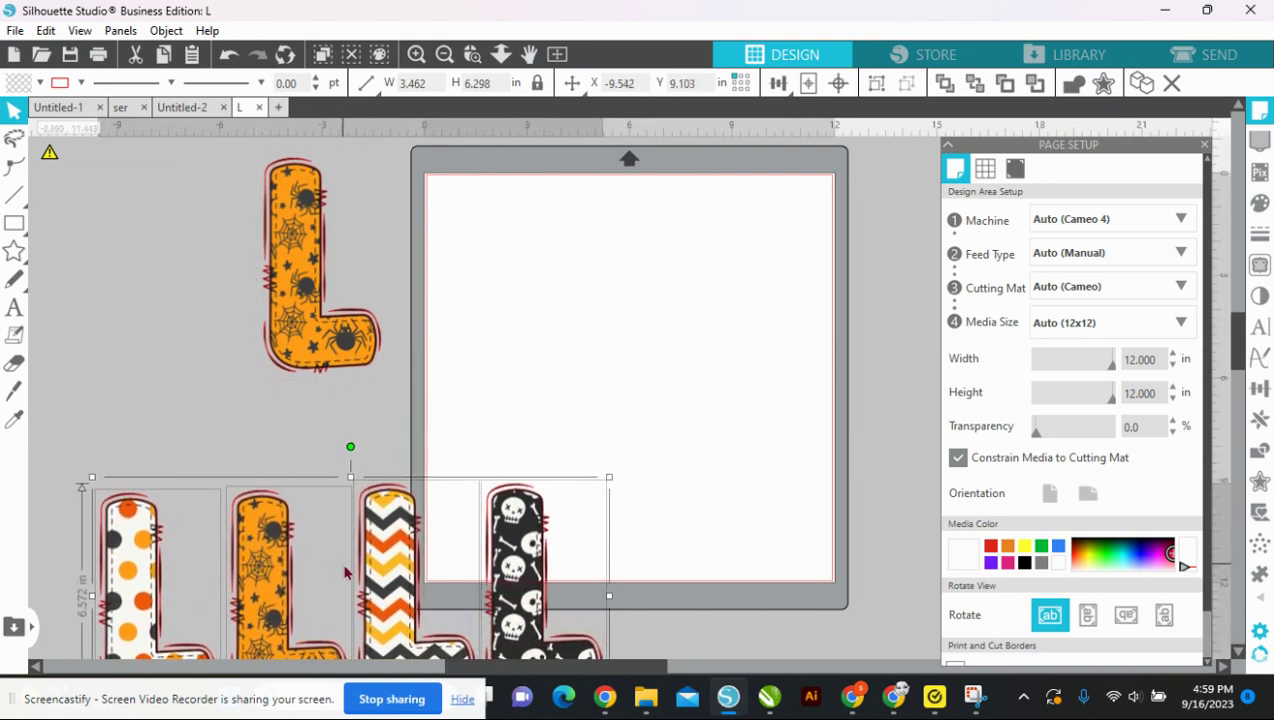
{"action": "left_click", "coordinate": [296, 395]}
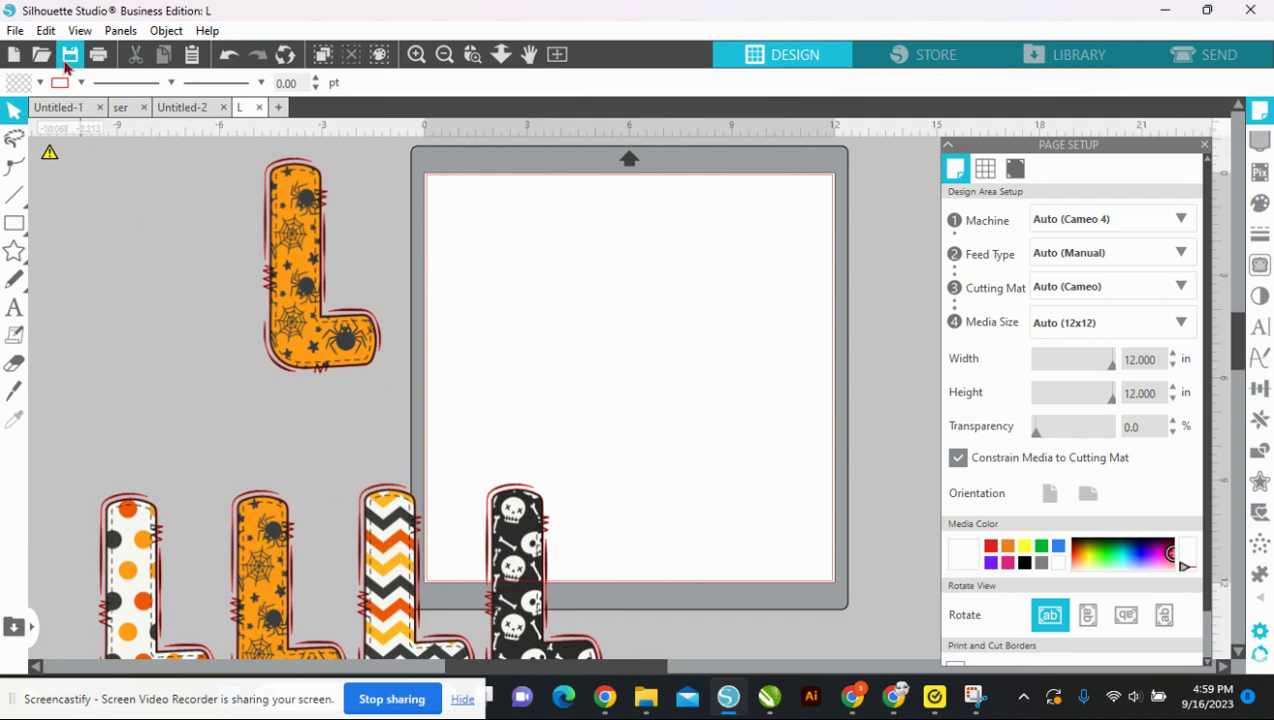
Step: Merge the chevron-pattern letter U from the Set 3 folder into the design
{"action": "left_click", "coordinate": [14, 31]}
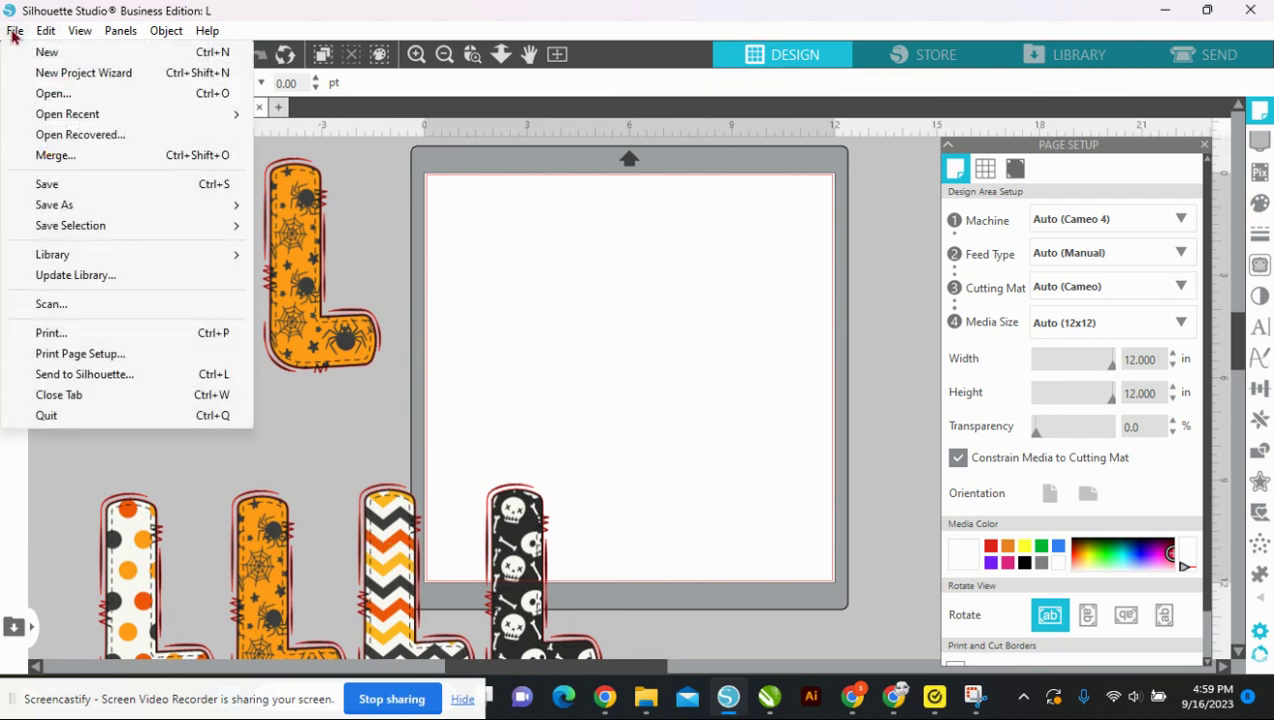
{"action": "left_click", "coordinate": [52, 152]}
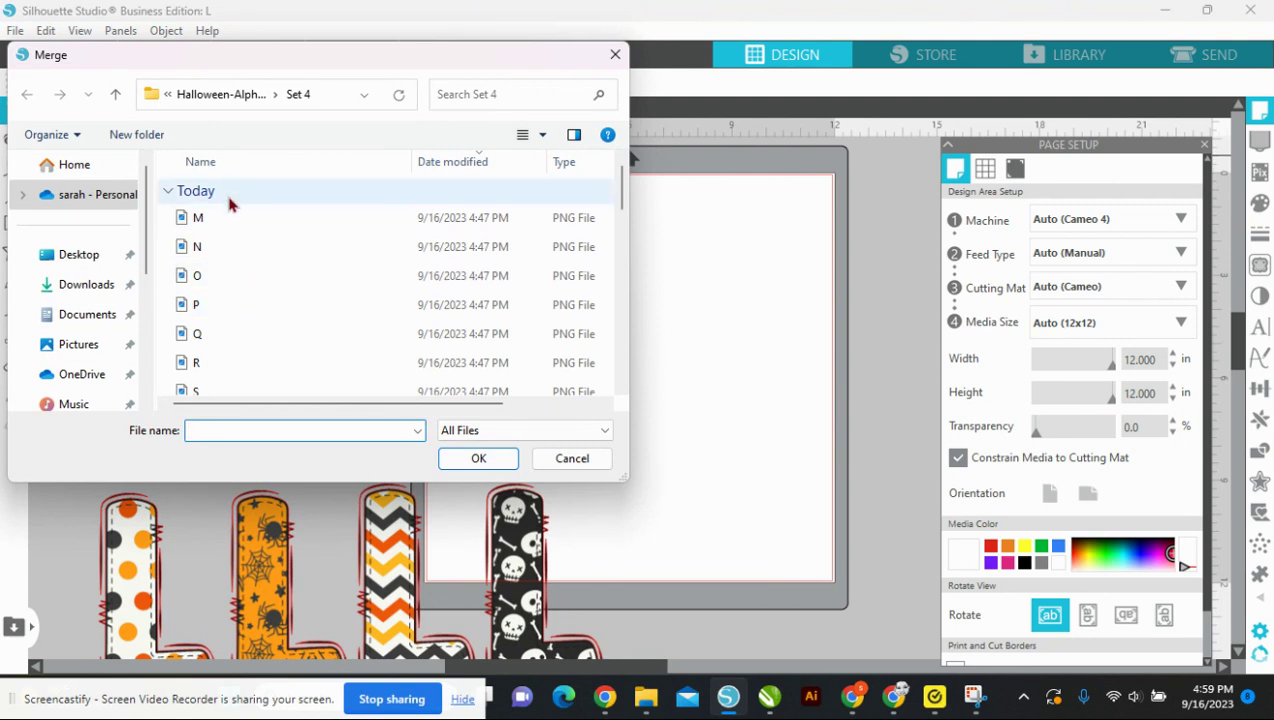
{"action": "left_click", "coordinate": [210, 94]}
{"action": "double_click", "coordinate": [232, 247]}
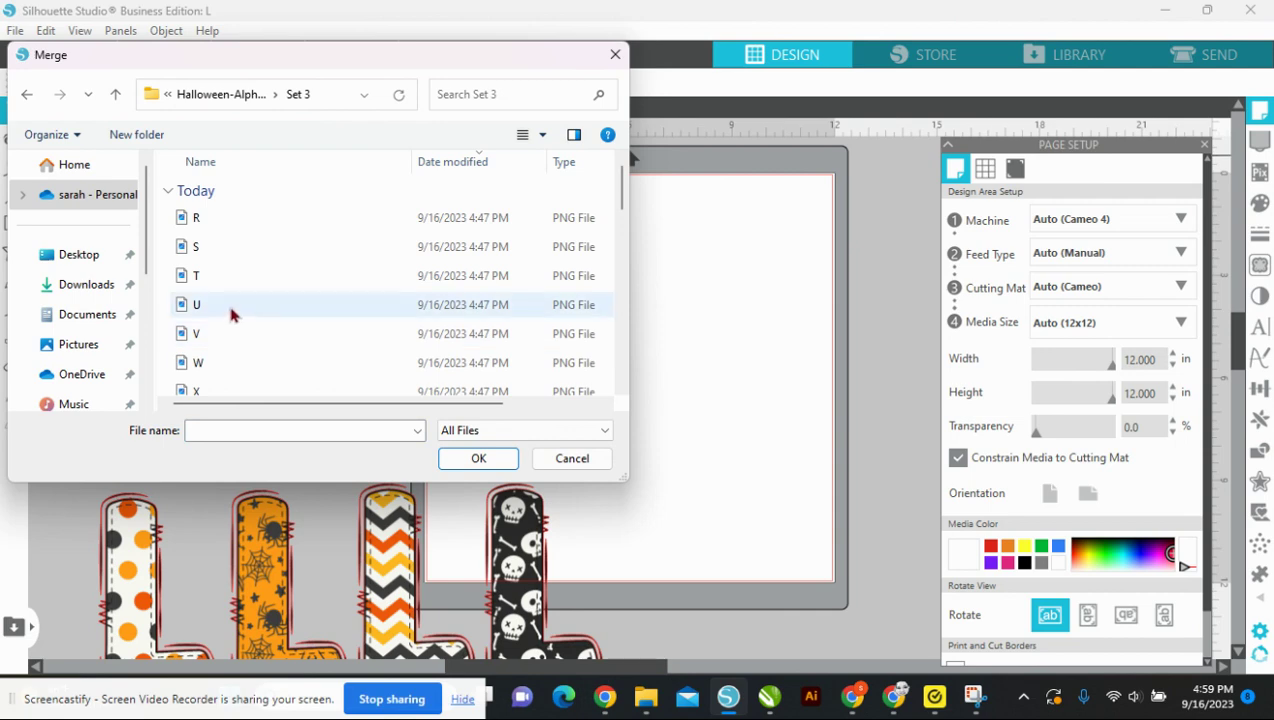
{"action": "double_click", "coordinate": [231, 314]}
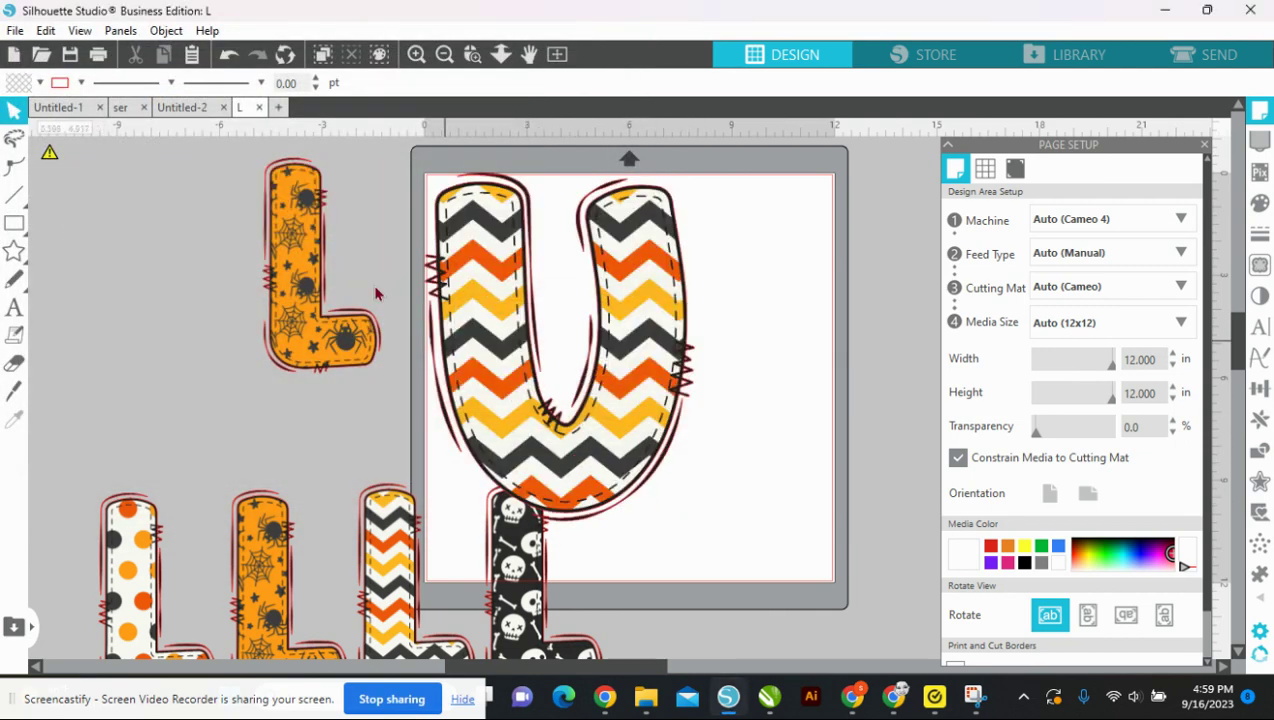
Step: Delete the small duplicate of the spider-pattern L above the row
{"action": "left_click", "coordinate": [315, 312]}
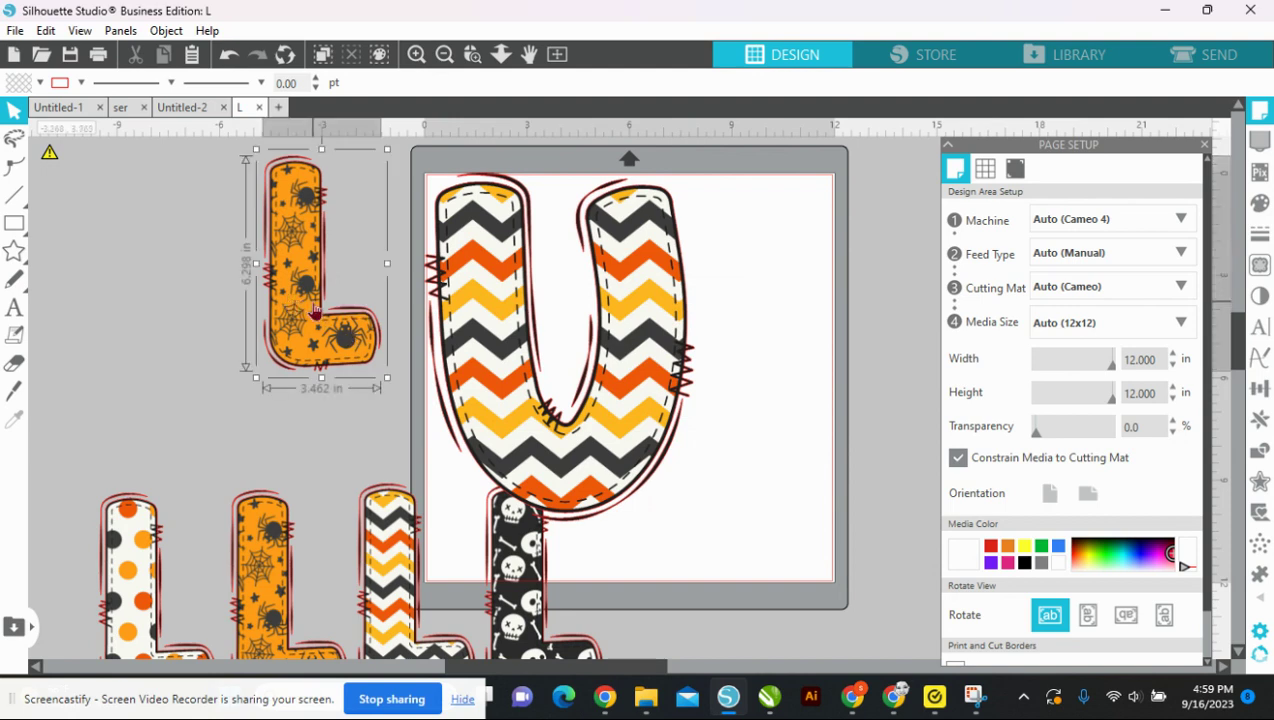
{"action": "key", "text": "Delete"}
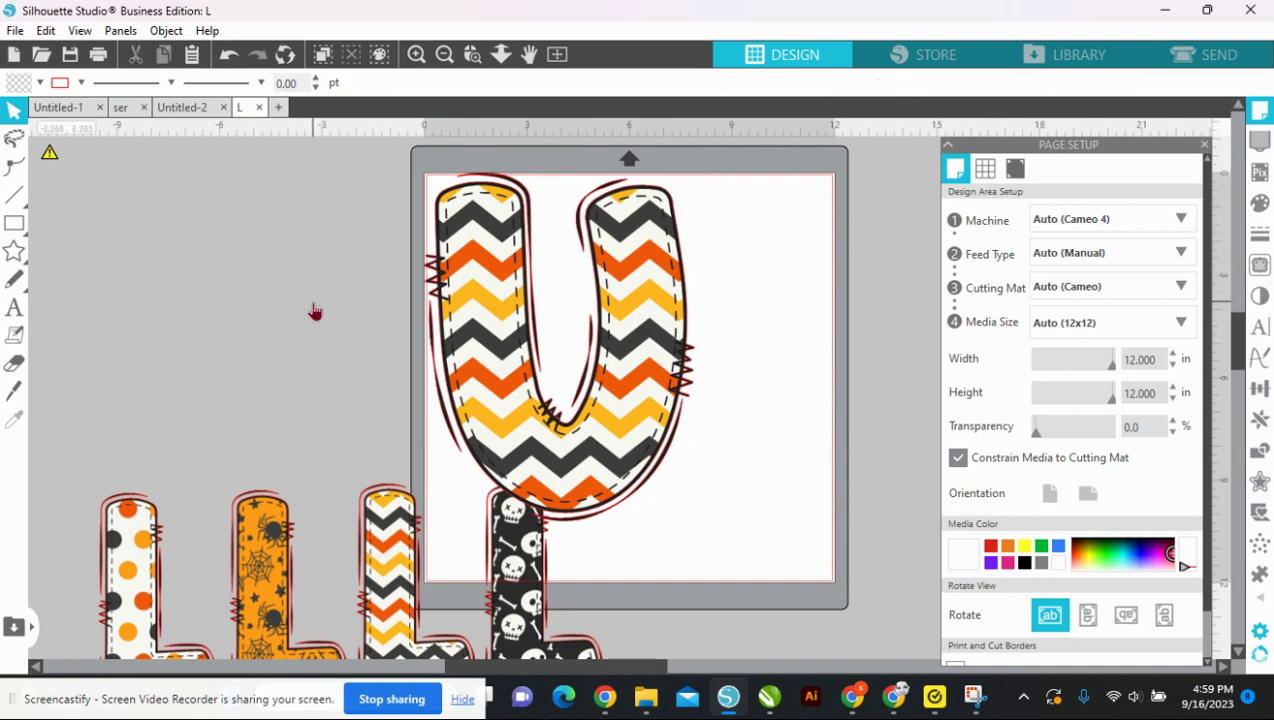
Step: Merge the full-size spider-pattern L from the Set 2 folder and move it off the mat, just before the U
{"action": "left_click", "coordinate": [13, 30]}
{"action": "left_click", "coordinate": [40, 156]}
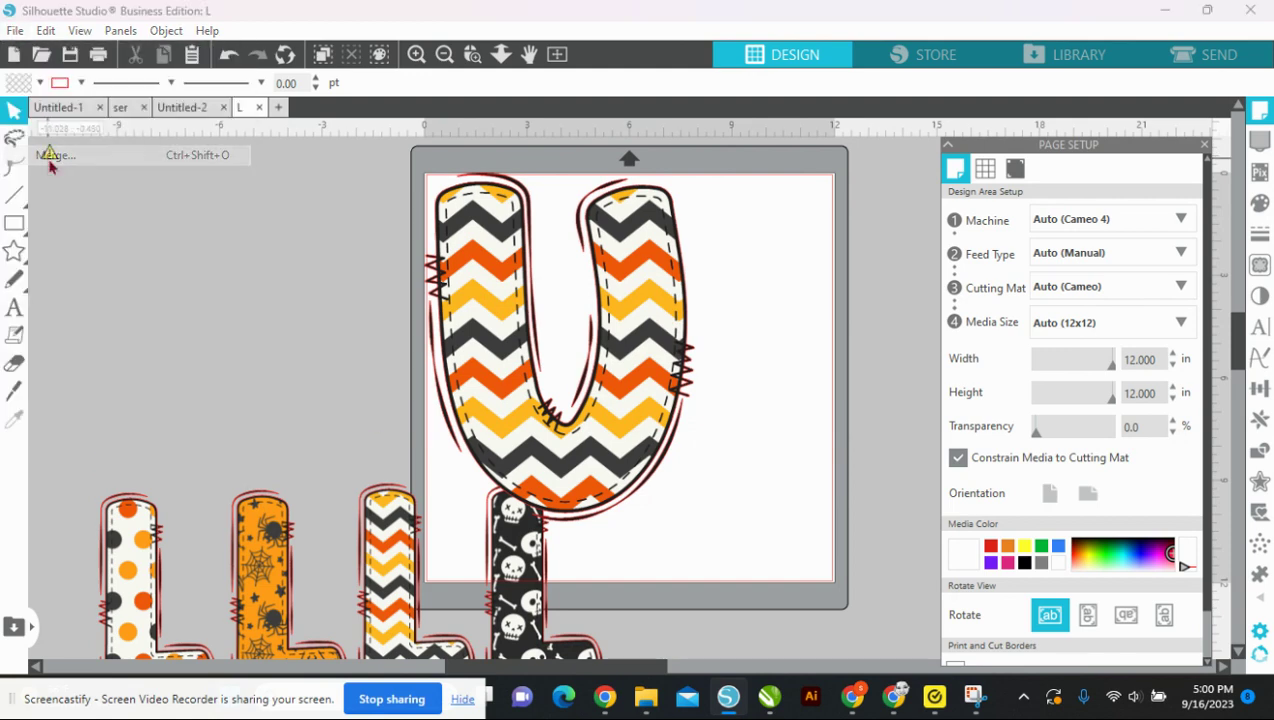
{"action": "left_click", "coordinate": [228, 100]}
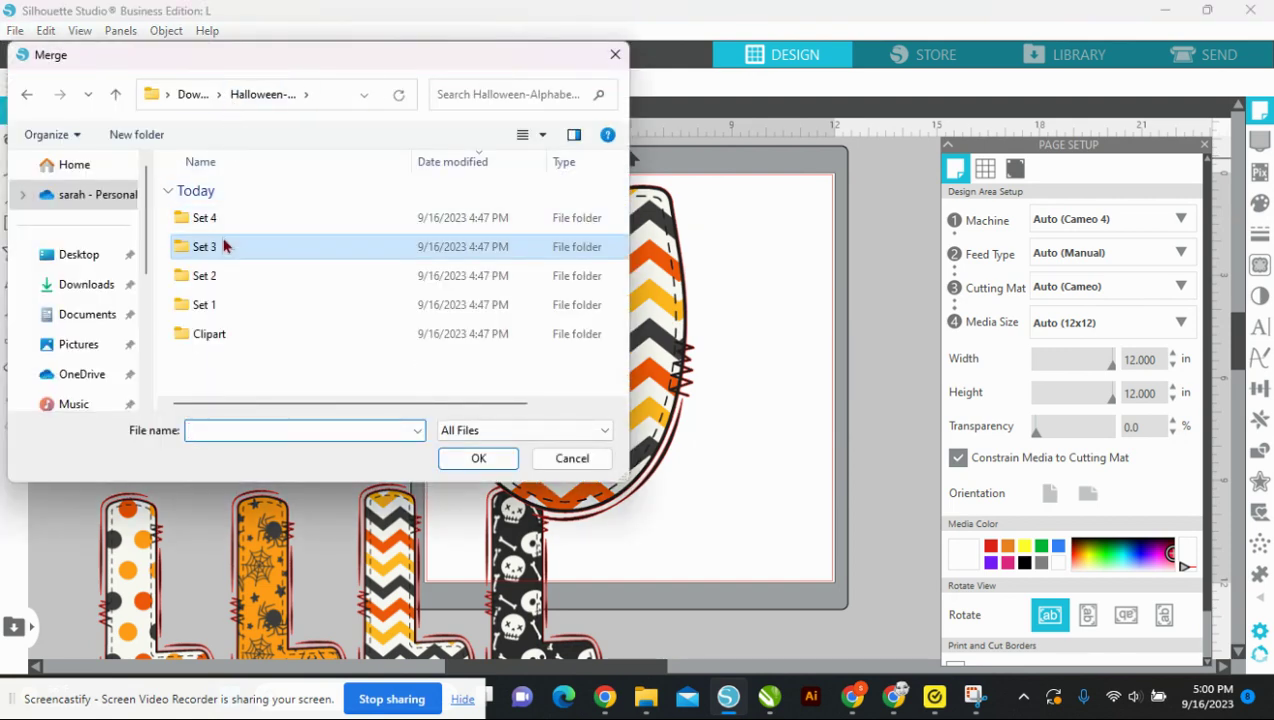
{"action": "double_click", "coordinate": [222, 276]}
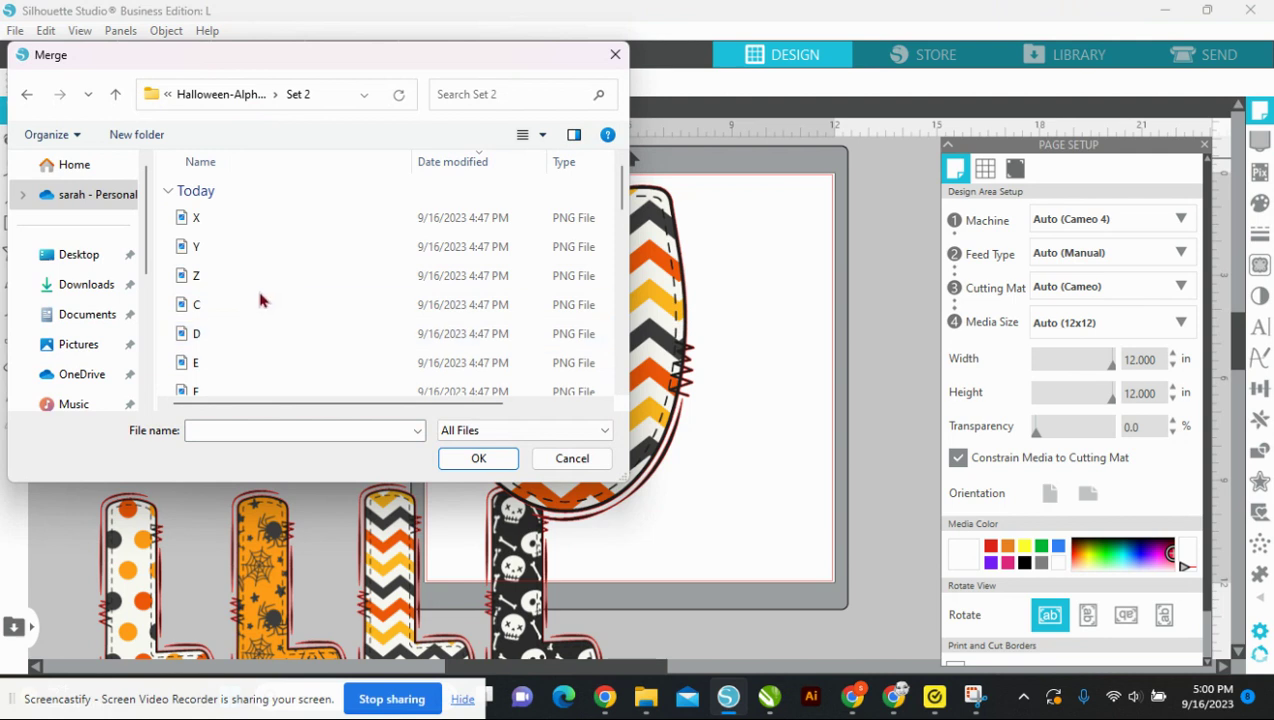
{"action": "scroll", "coordinate": [256, 290], "scroll_direction": "down", "scroll_amount": 3}
{"action": "scroll", "coordinate": [250, 310], "scroll_direction": "down", "scroll_amount": 2}
{"action": "scroll", "coordinate": [242, 333], "scroll_direction": "down", "scroll_amount": 1}
{"action": "scroll", "coordinate": [242, 310], "scroll_direction": "up", "scroll_amount": 2}
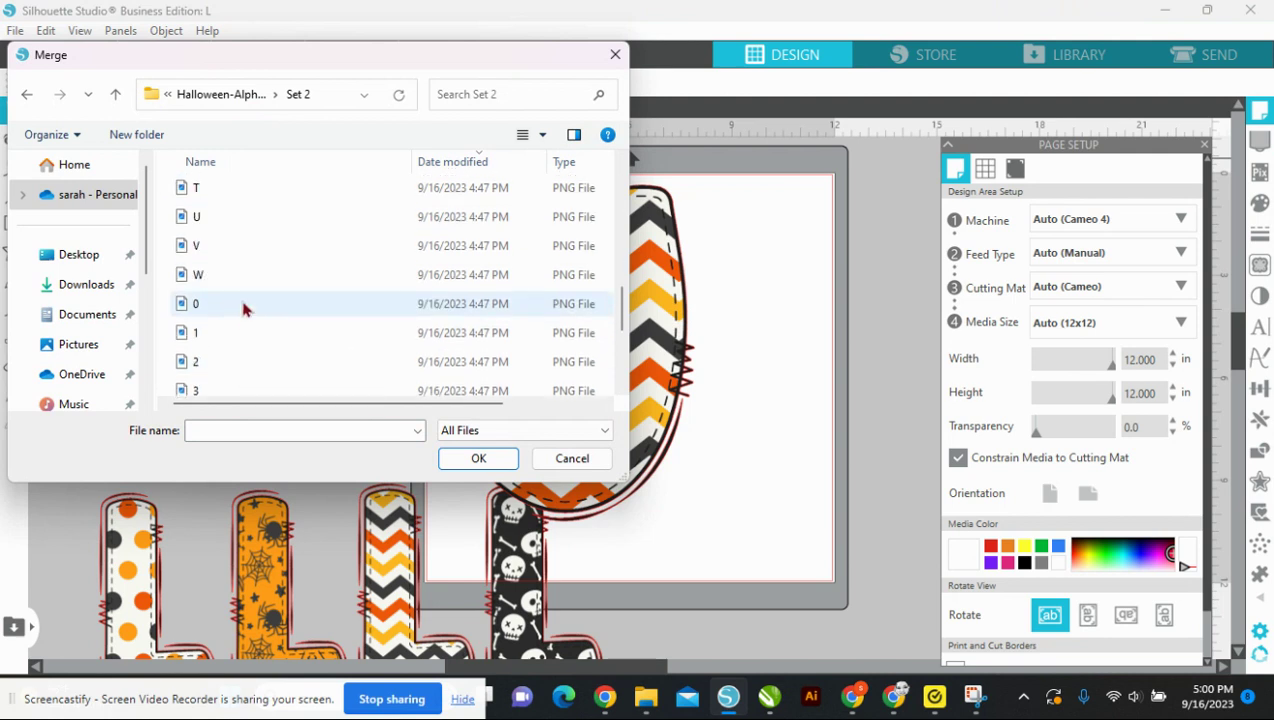
{"action": "double_click", "coordinate": [190, 216]}
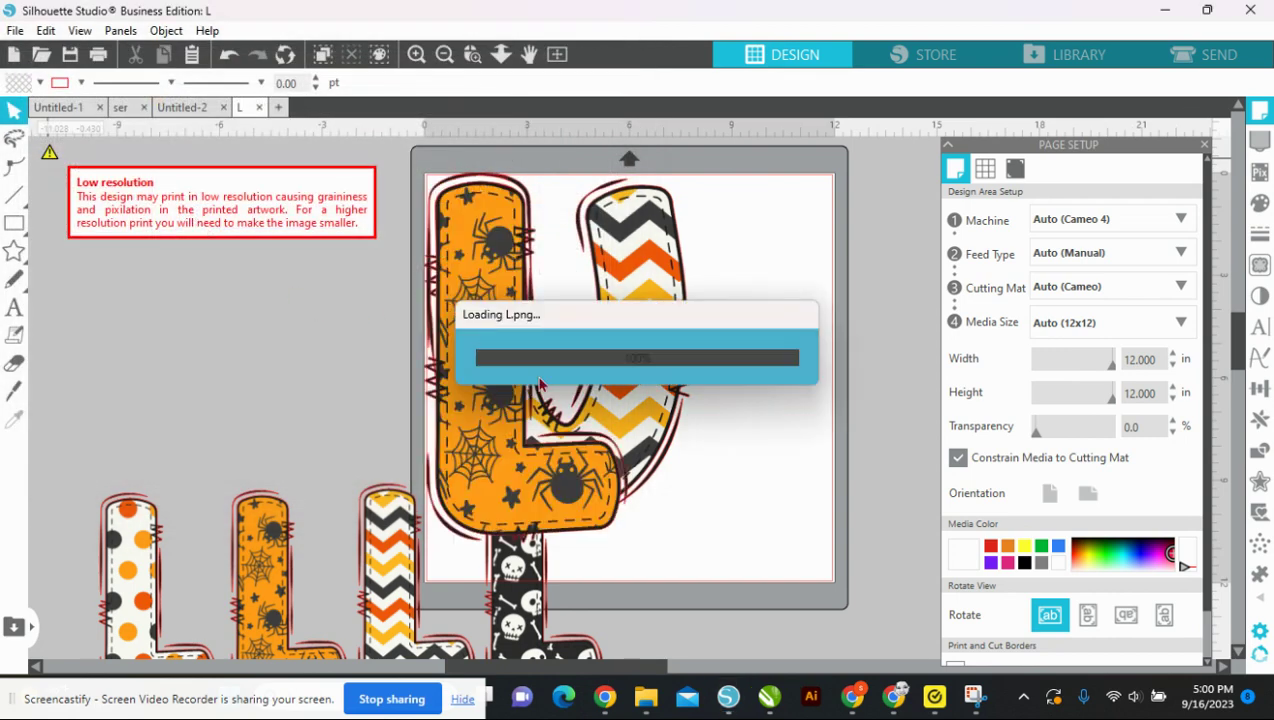
{"action": "left_click_drag", "start_coordinate": [477, 420], "coordinate": [316, 393]}
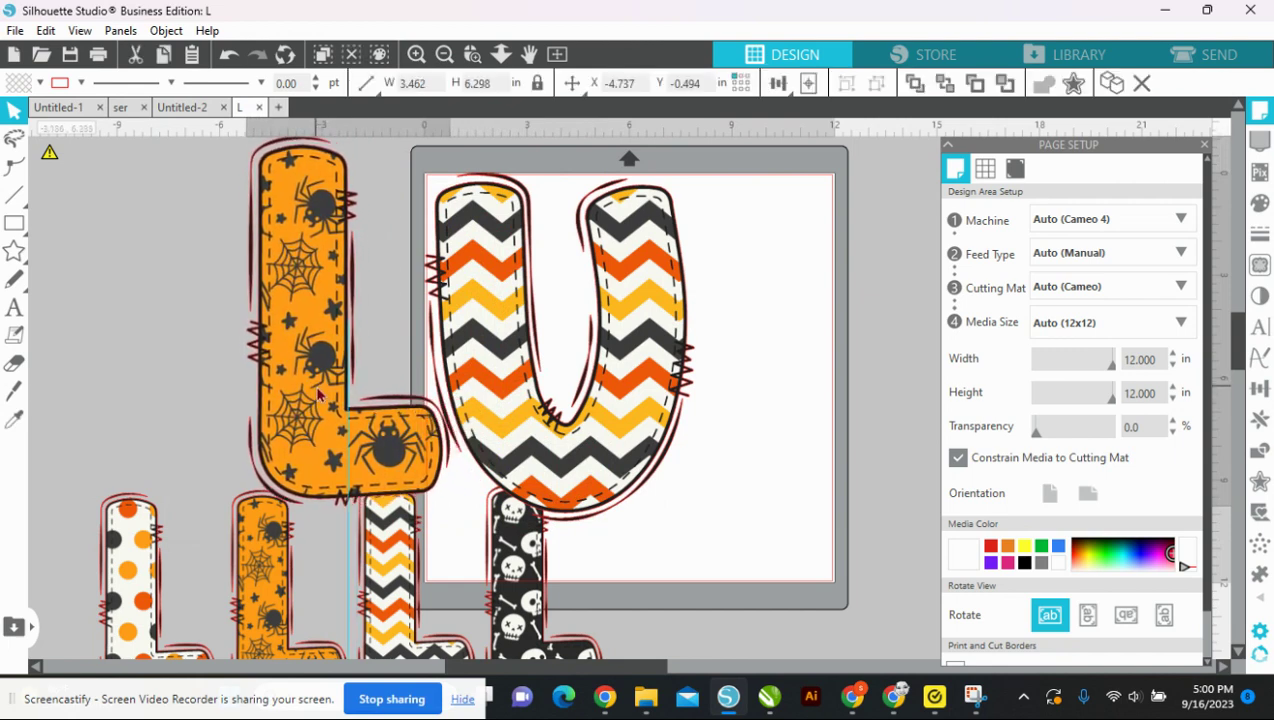
{"action": "left_click", "coordinate": [157, 173]}
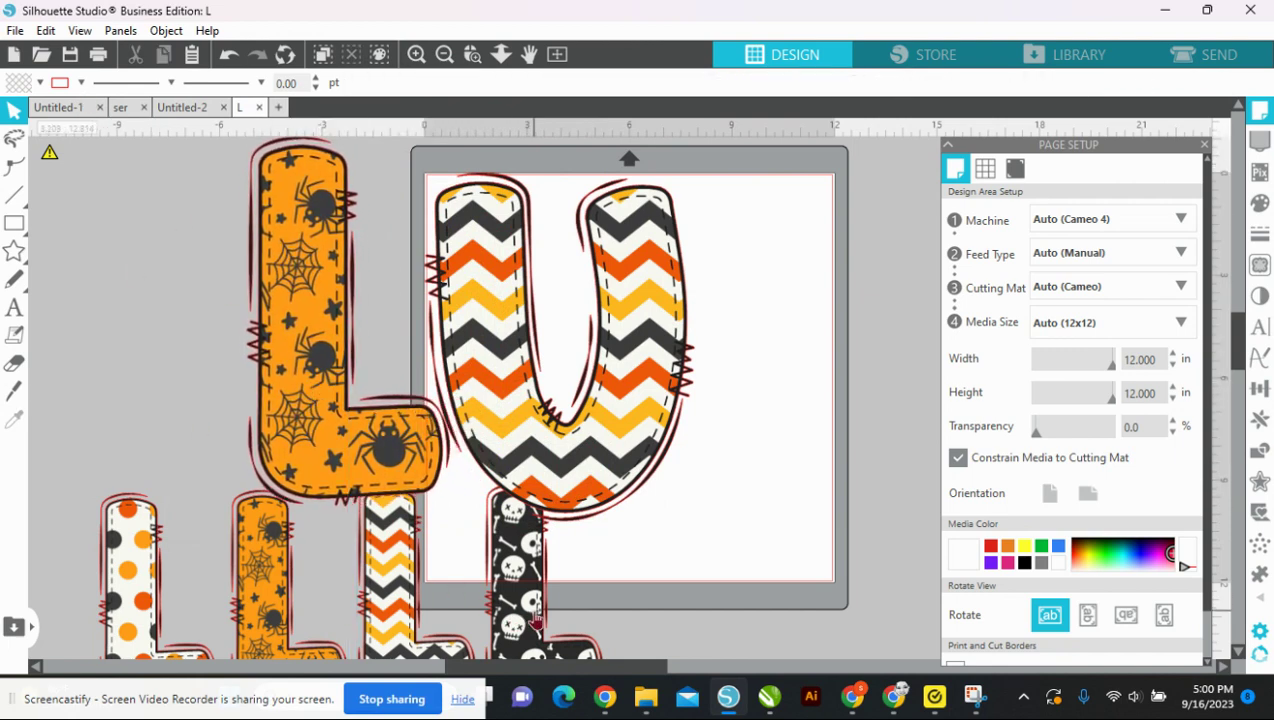
Step: Merge the skull-pattern letter K from the Set 4 folder into the design
{"action": "left_click", "coordinate": [15, 31]}
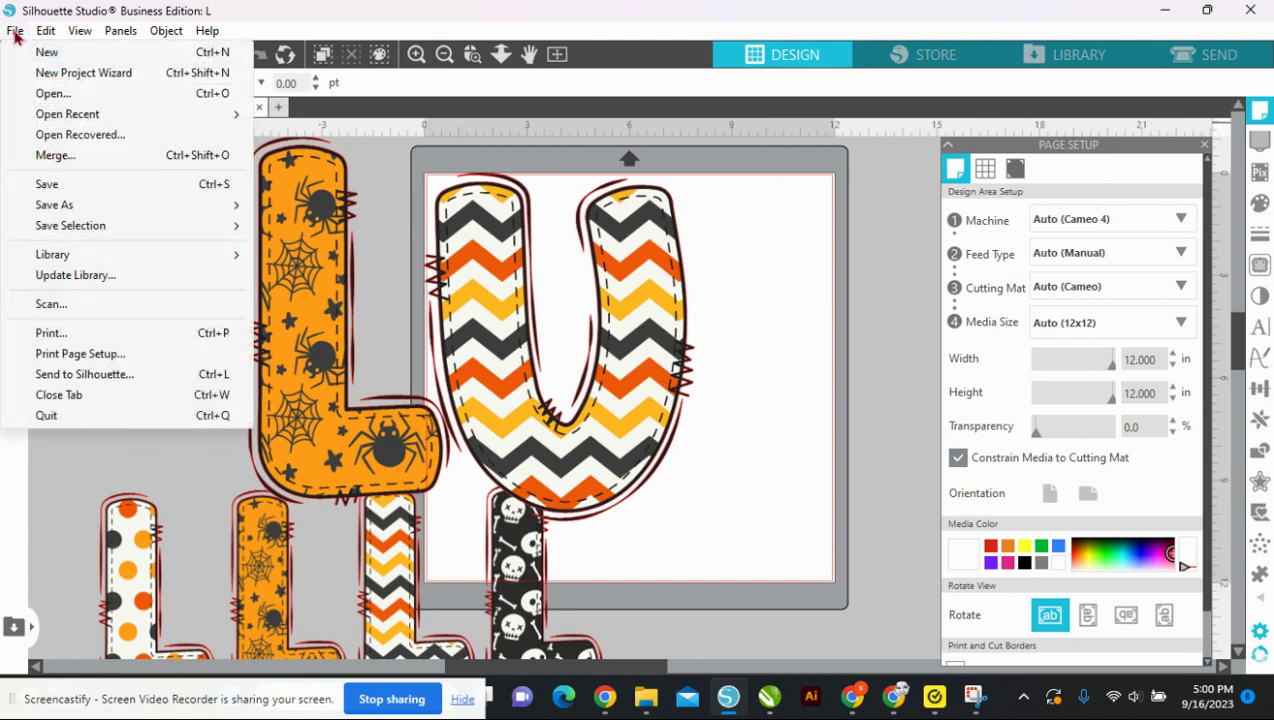
{"action": "left_click", "coordinate": [55, 156]}
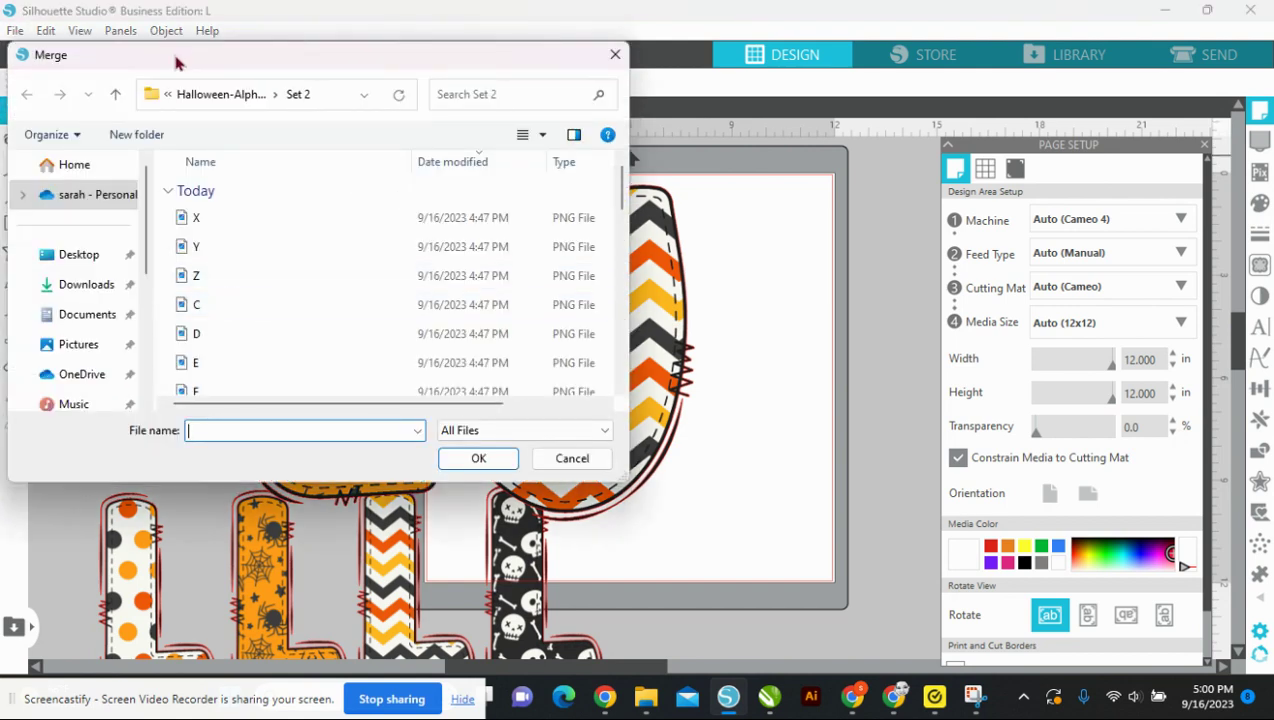
{"action": "left_click", "coordinate": [193, 99]}
{"action": "double_click", "coordinate": [231, 218]}
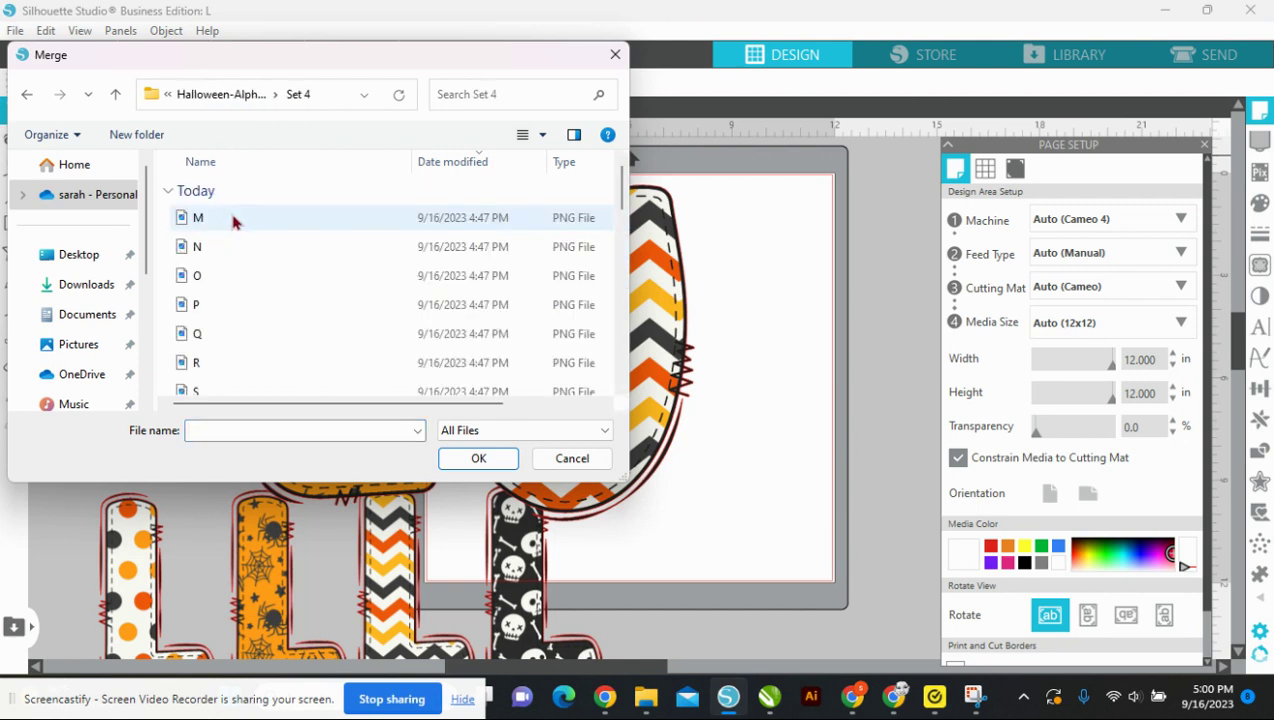
{"action": "scroll", "coordinate": [248, 344], "scroll_direction": "down", "scroll_amount": 1}
{"action": "scroll", "coordinate": [250, 345], "scroll_direction": "down", "scroll_amount": 2}
{"action": "scroll", "coordinate": [250, 345], "scroll_direction": "up", "scroll_amount": 5}
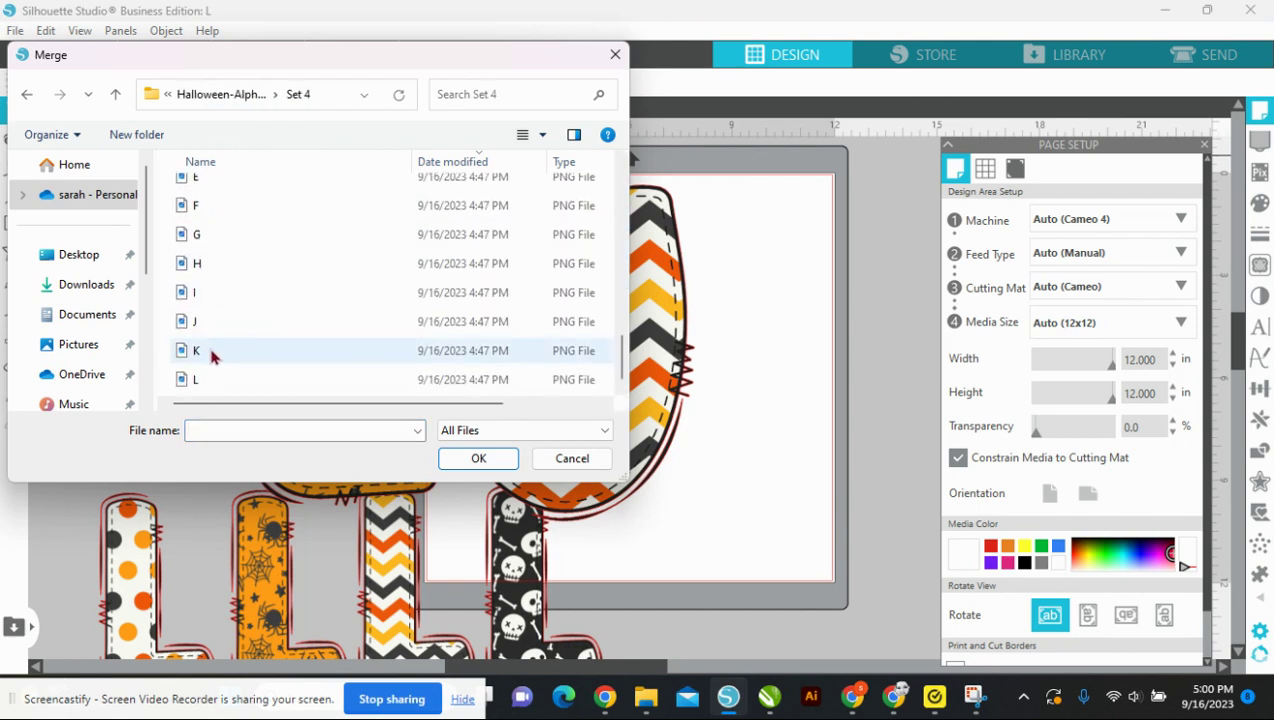
{"action": "double_click", "coordinate": [203, 350]}
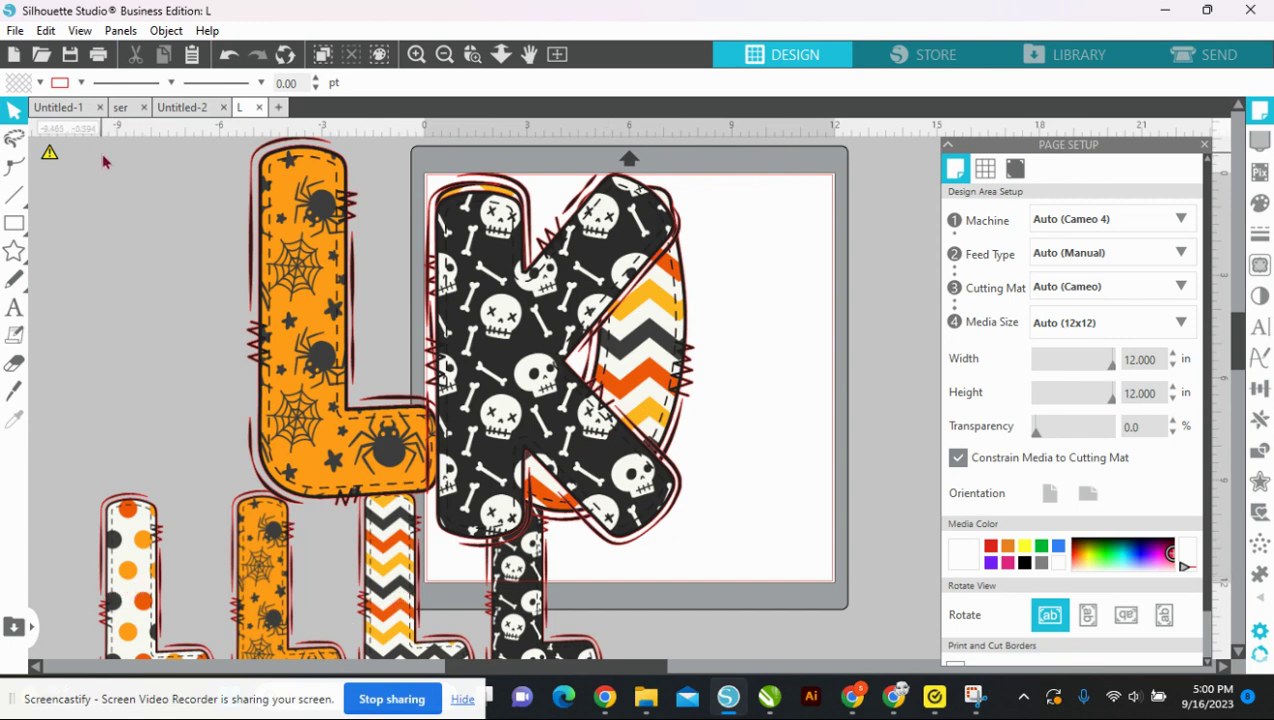
Step: Try the skull-pattern letter A from the Set 4 folder in the design and delete it
{"action": "left_click", "coordinate": [15, 31]}
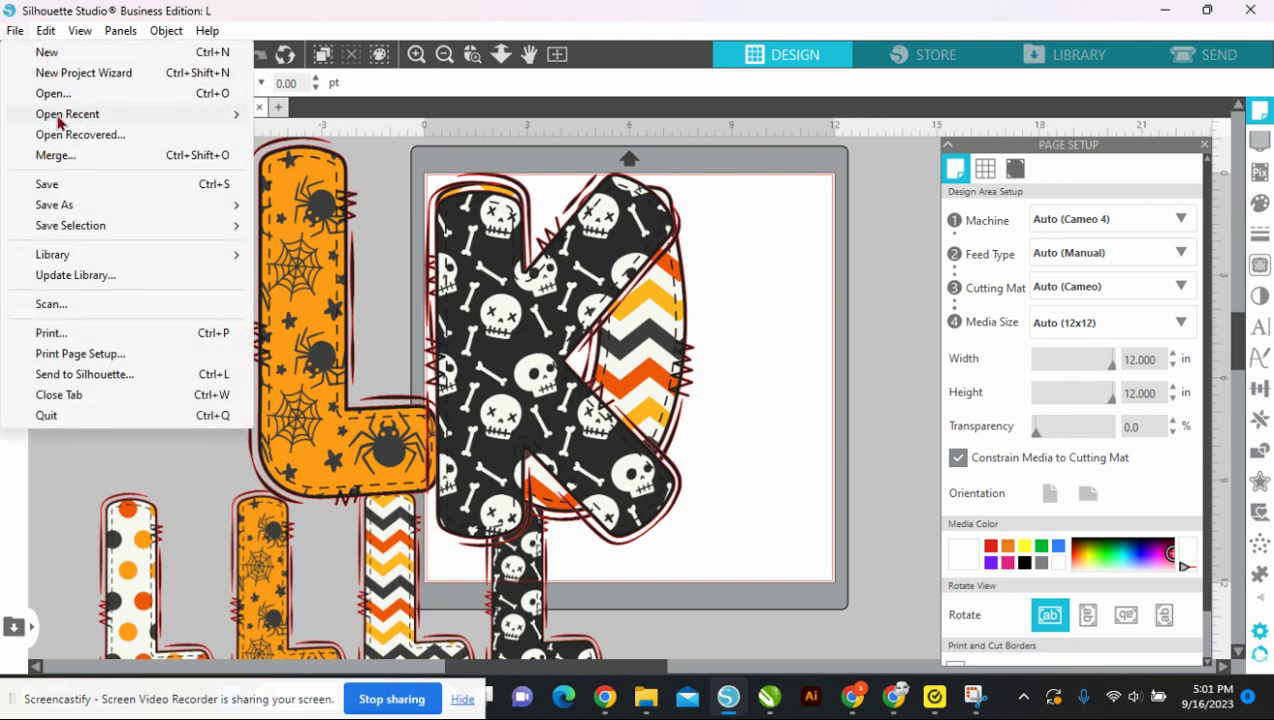
{"action": "left_click", "coordinate": [59, 158]}
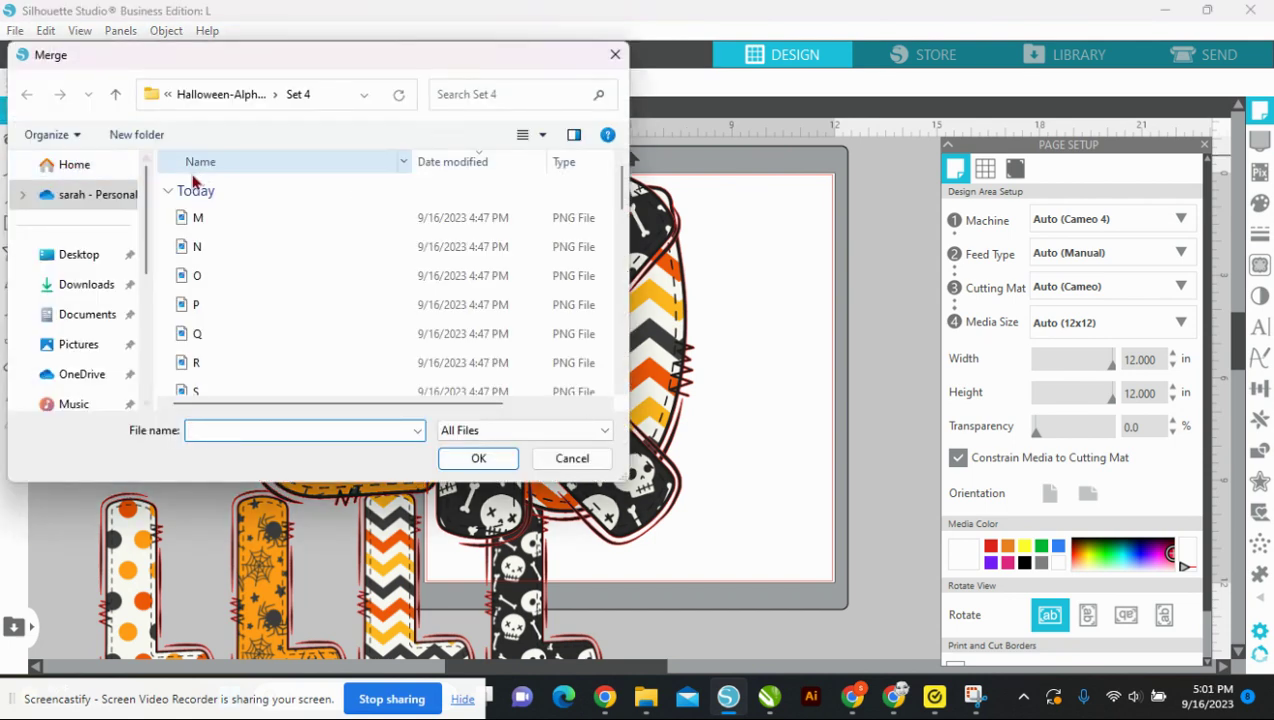
{"action": "left_click", "coordinate": [210, 94]}
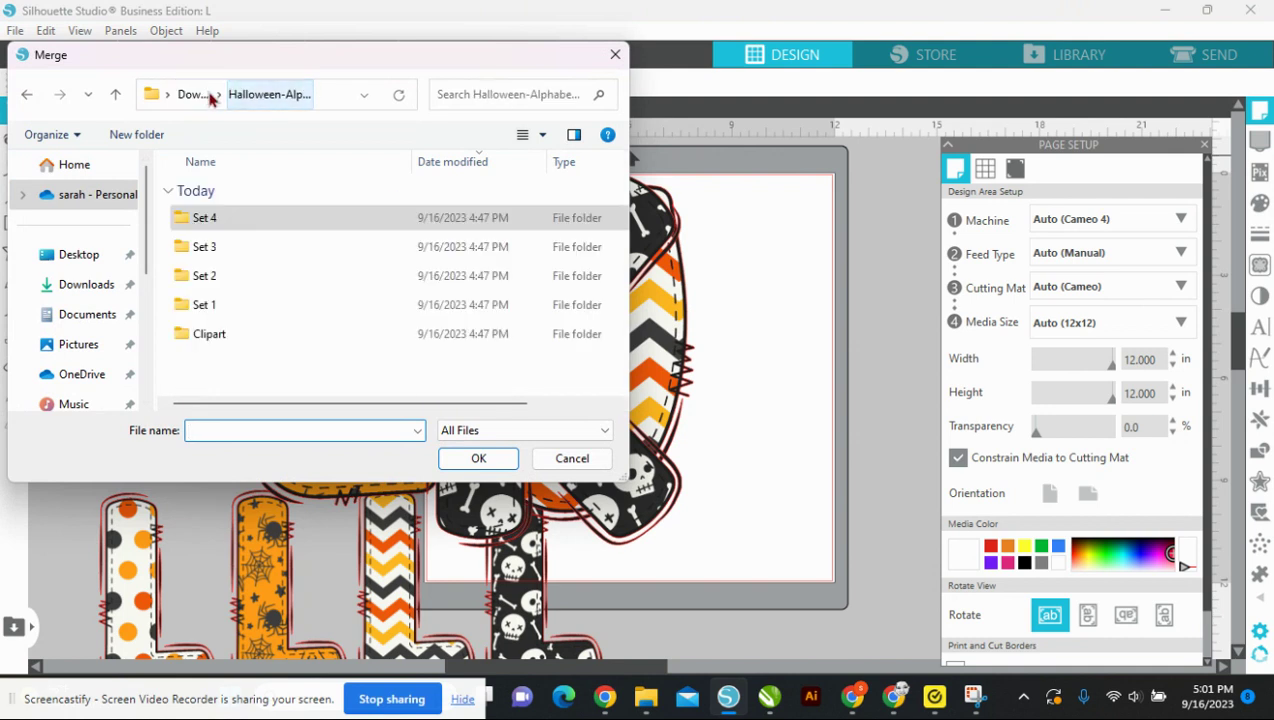
{"action": "double_click", "coordinate": [205, 217]}
{"action": "scroll", "coordinate": [209, 343], "scroll_direction": "down", "scroll_amount": 2}
{"action": "scroll", "coordinate": [212, 354], "scroll_direction": "up", "scroll_amount": 7}
{"action": "double_click", "coordinate": [205, 323]}
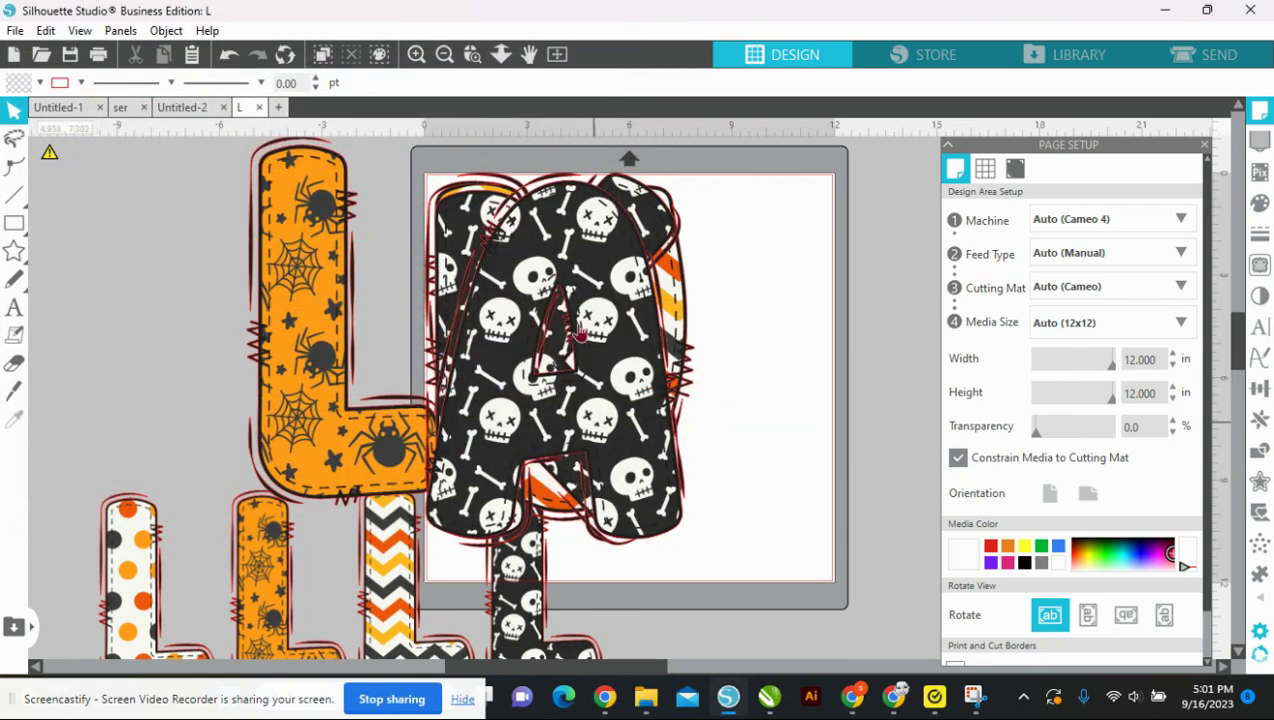
{"action": "left_click", "coordinate": [626, 384]}
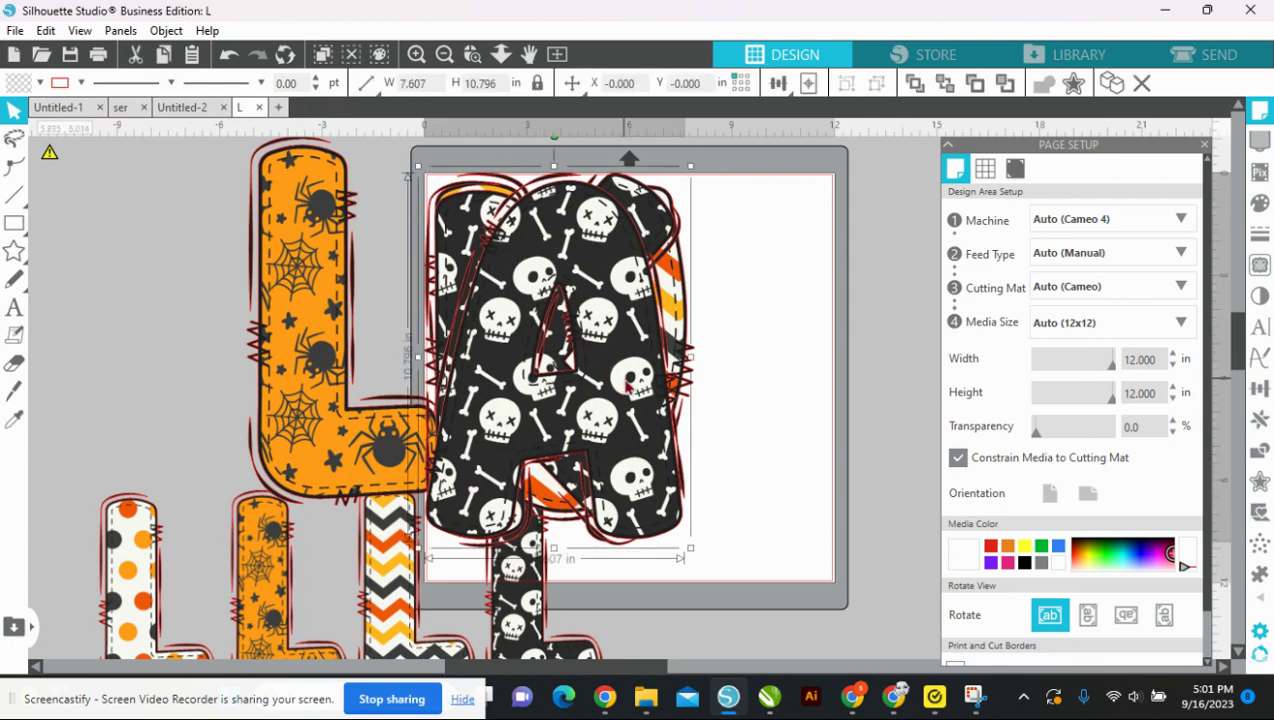
{"action": "key", "text": "Delete"}
Step: Merge the polka-dot letter A from the Set 1 folder into the design
{"action": "left_click", "coordinate": [16, 30]}
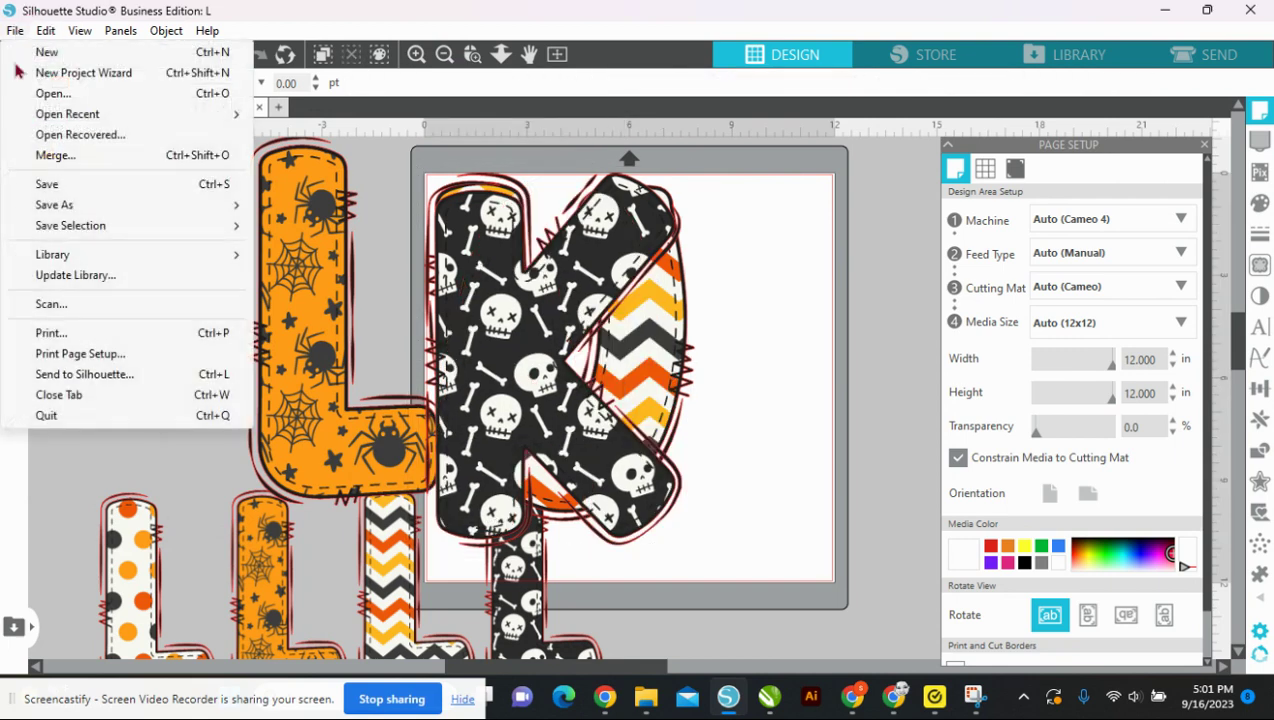
{"action": "left_click", "coordinate": [44, 155]}
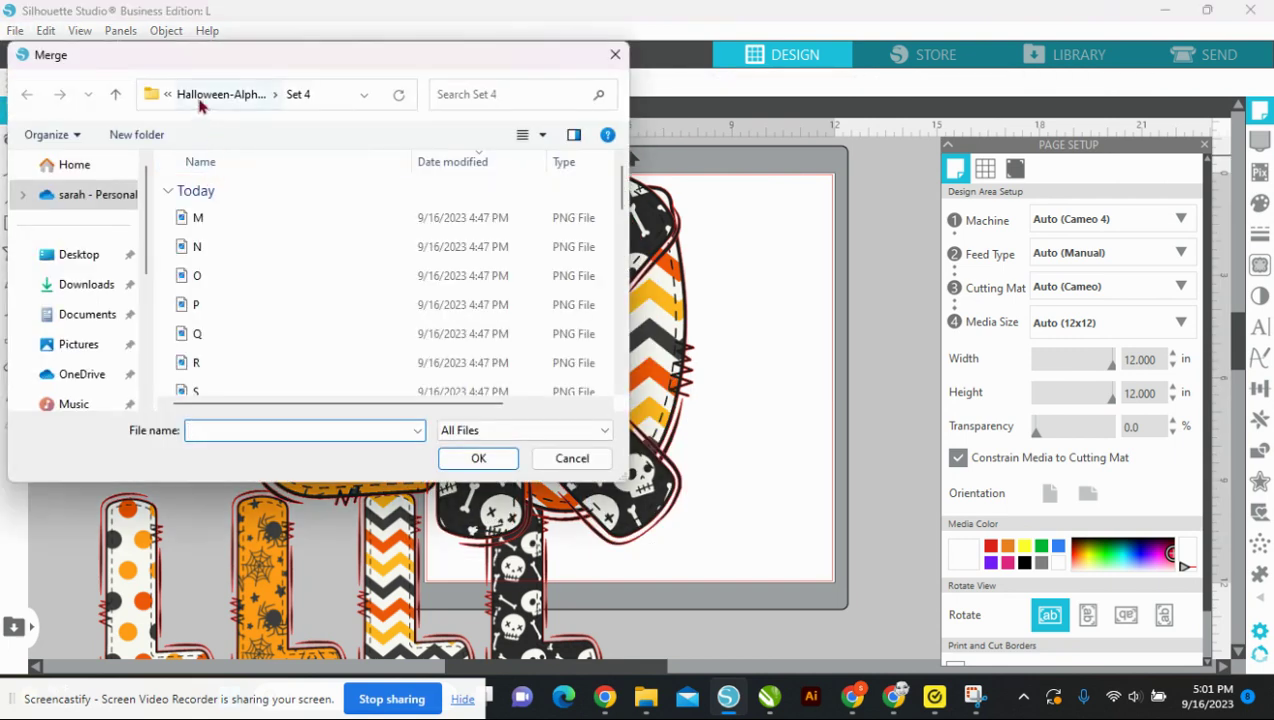
{"action": "left_click", "coordinate": [199, 104]}
{"action": "double_click", "coordinate": [207, 307]}
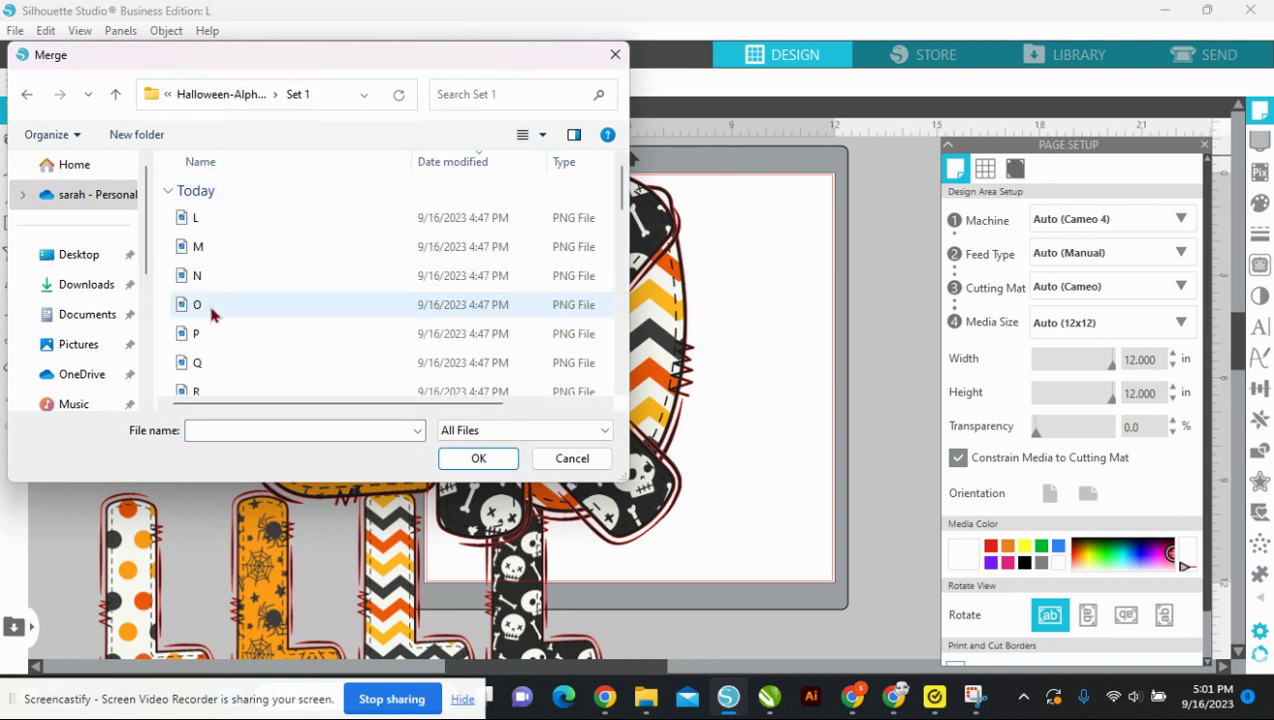
{"action": "scroll", "coordinate": [253, 330], "scroll_direction": "down", "scroll_amount": 4}
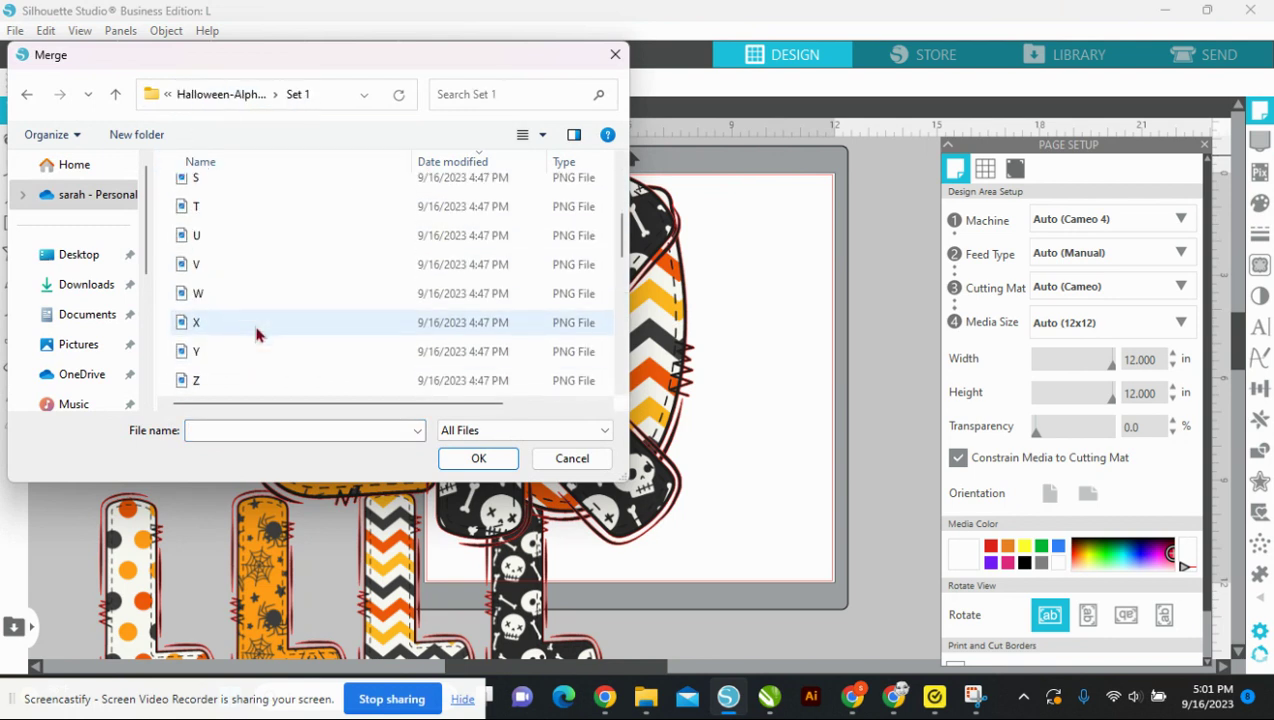
{"action": "scroll", "coordinate": [256, 334], "scroll_direction": "down", "scroll_amount": 4}
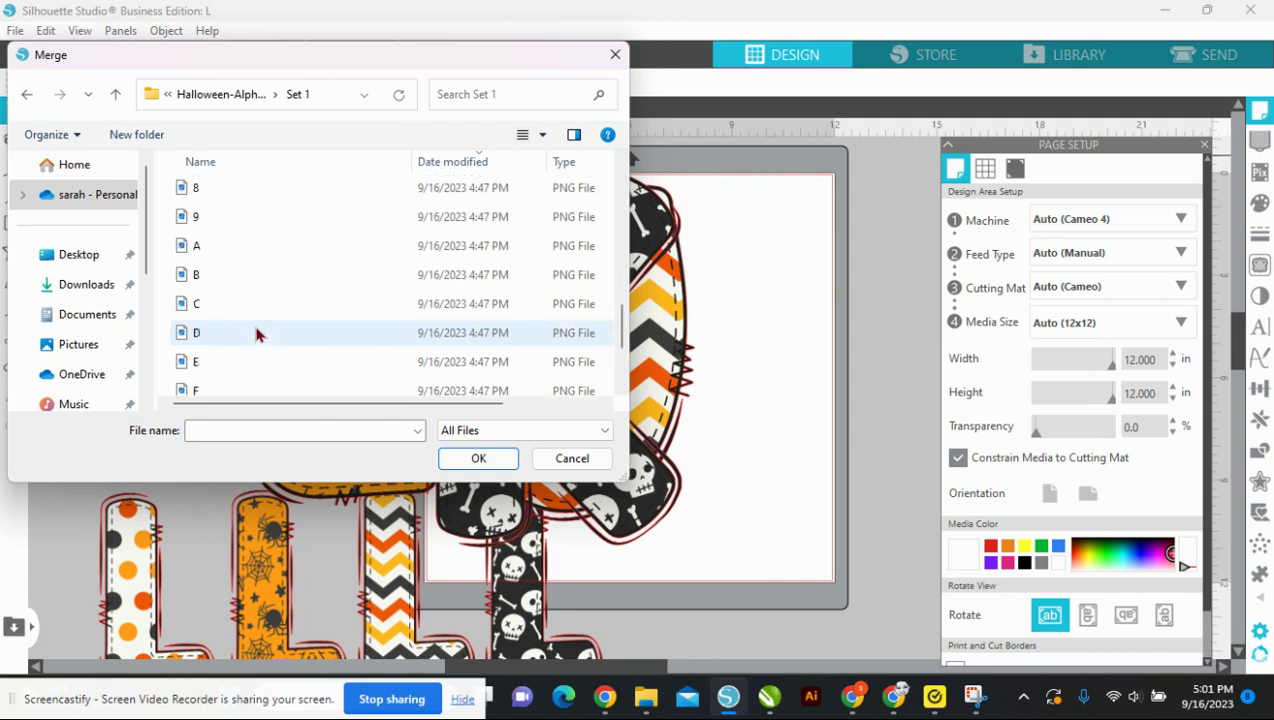
{"action": "double_click", "coordinate": [224, 334]}
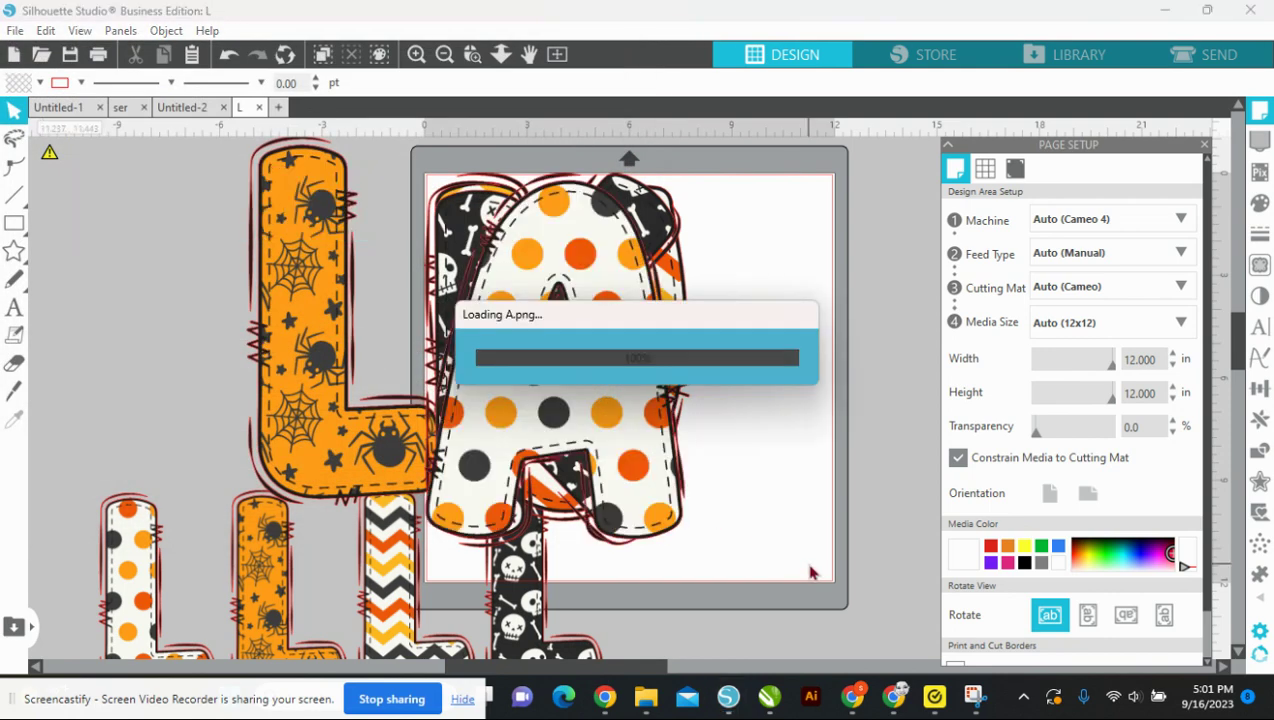
Step: Delete the row of four small L letters below the large ones
{"action": "left_click", "coordinate": [112, 612]}
{"action": "key", "text": "Delete"}
Step: Spread the stacked large letters apart, with the L and U ahead of the A and K, and bring the chevron U to the front
{"action": "left_click_drag", "start_coordinate": [536, 436], "coordinate": [843, 436]}
{"action": "left_click_drag", "start_coordinate": [538, 378], "coordinate": [881, 447]}
{"action": "left_click_drag", "start_coordinate": [274, 340], "coordinate": [144, 405]}
{"action": "left_click_drag", "start_coordinate": [498, 450], "coordinate": [388, 496]}
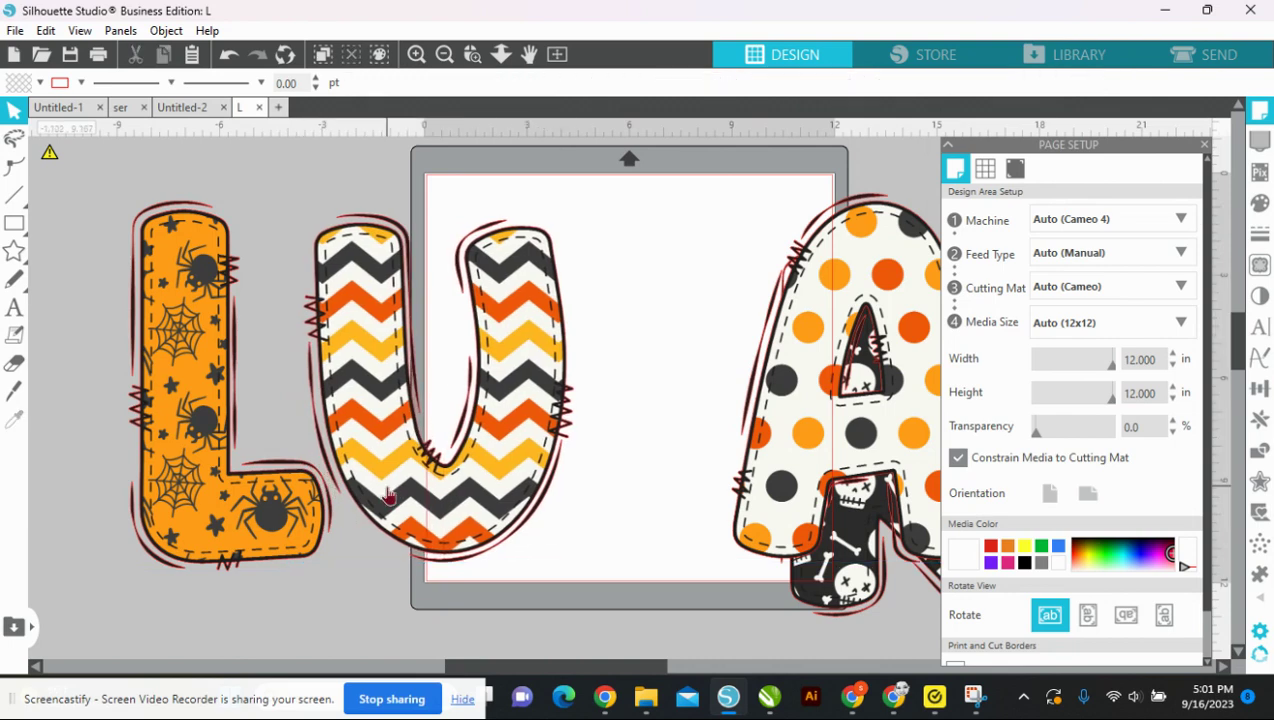
{"action": "right_click", "coordinate": [388, 496]}
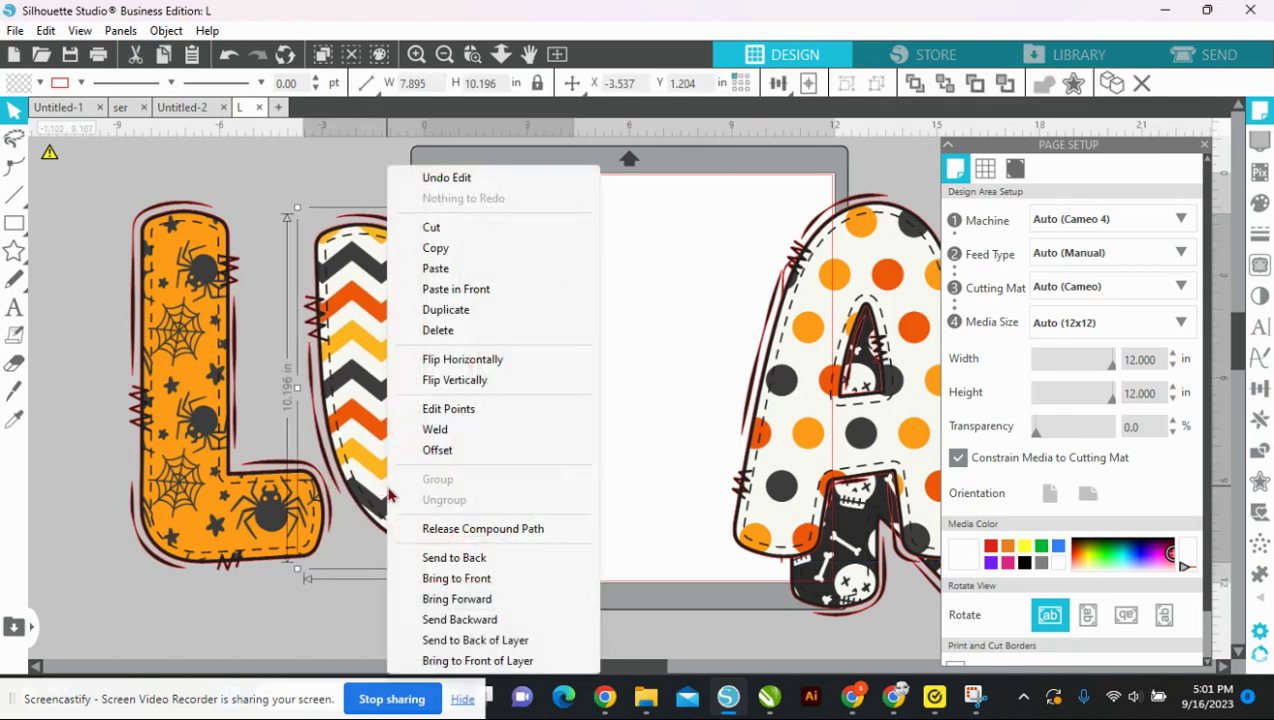
{"action": "left_click", "coordinate": [456, 578]}
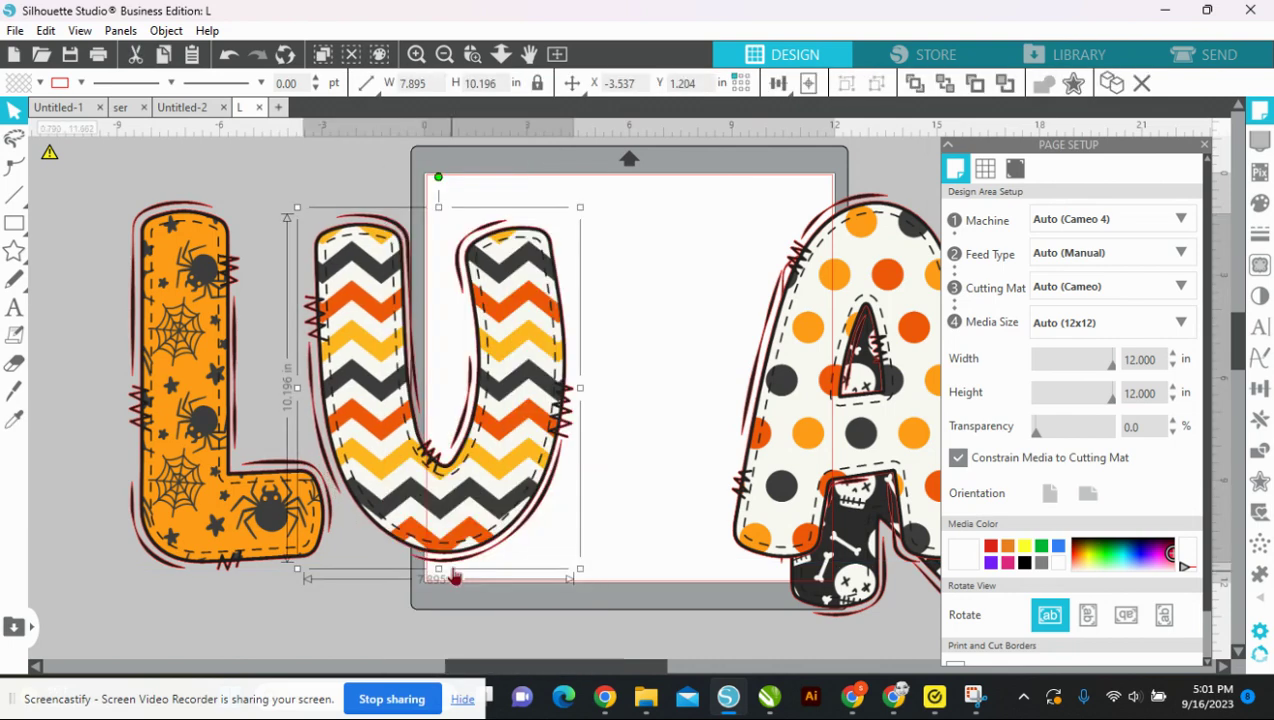
Step: Bring the chevron U forward, overlap it with the L's foot, and move the skull K and polka-dot A in after it to form the word
{"action": "right_click", "coordinate": [461, 487]}
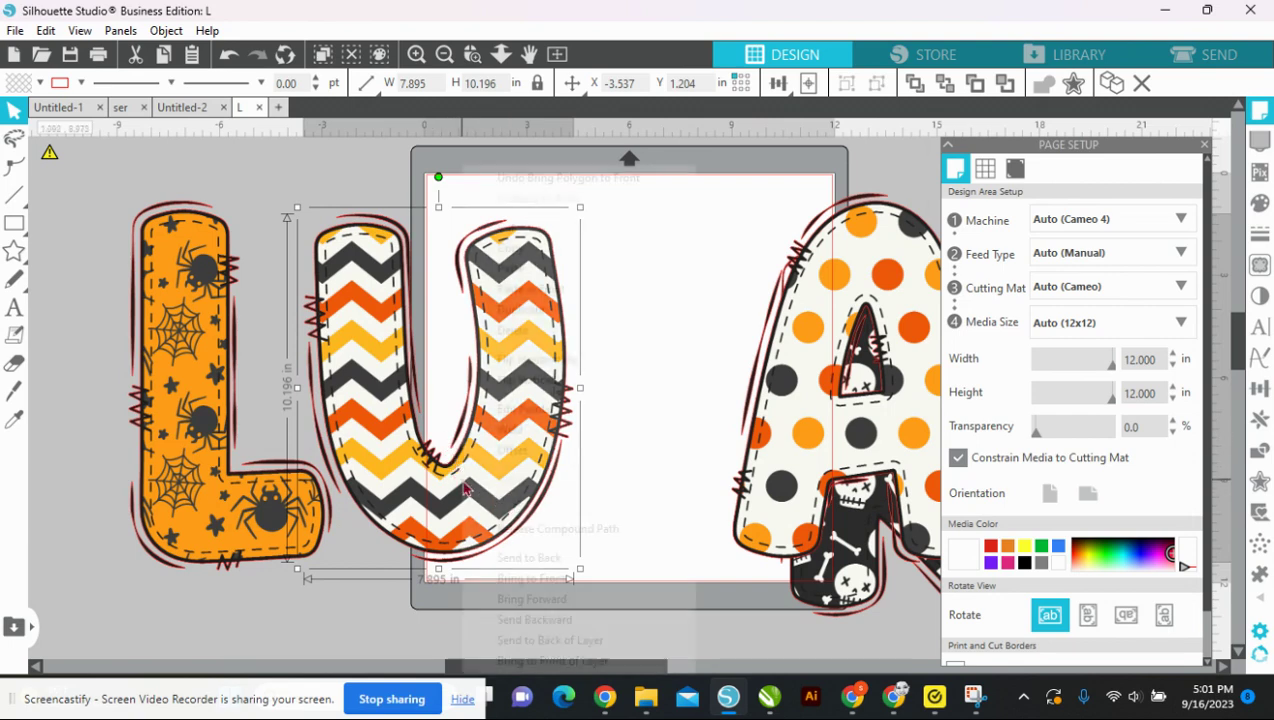
{"action": "left_click", "coordinate": [548, 600]}
{"action": "left_click_drag", "start_coordinate": [499, 500], "coordinate": [455, 532]}
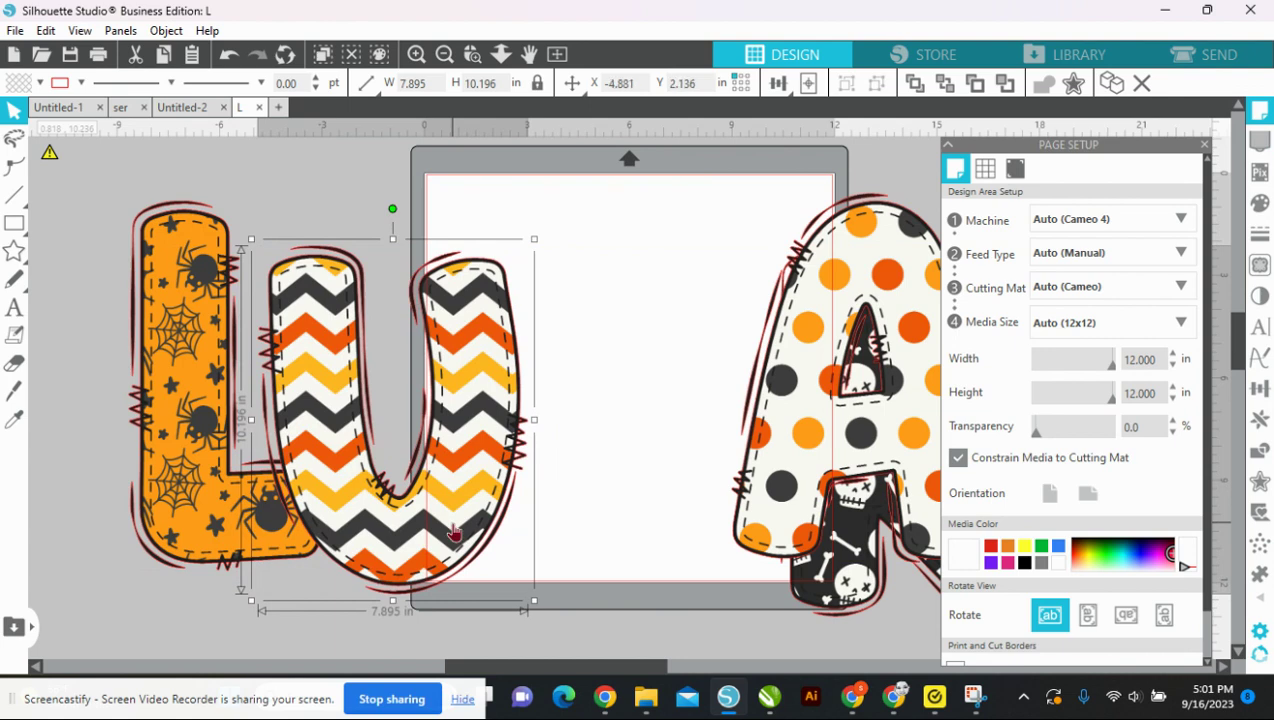
{"action": "left_click_drag", "start_coordinate": [822, 390], "coordinate": [725, 490]}
{"action": "left_click_drag", "start_coordinate": [862, 288], "coordinate": [576, 233]}
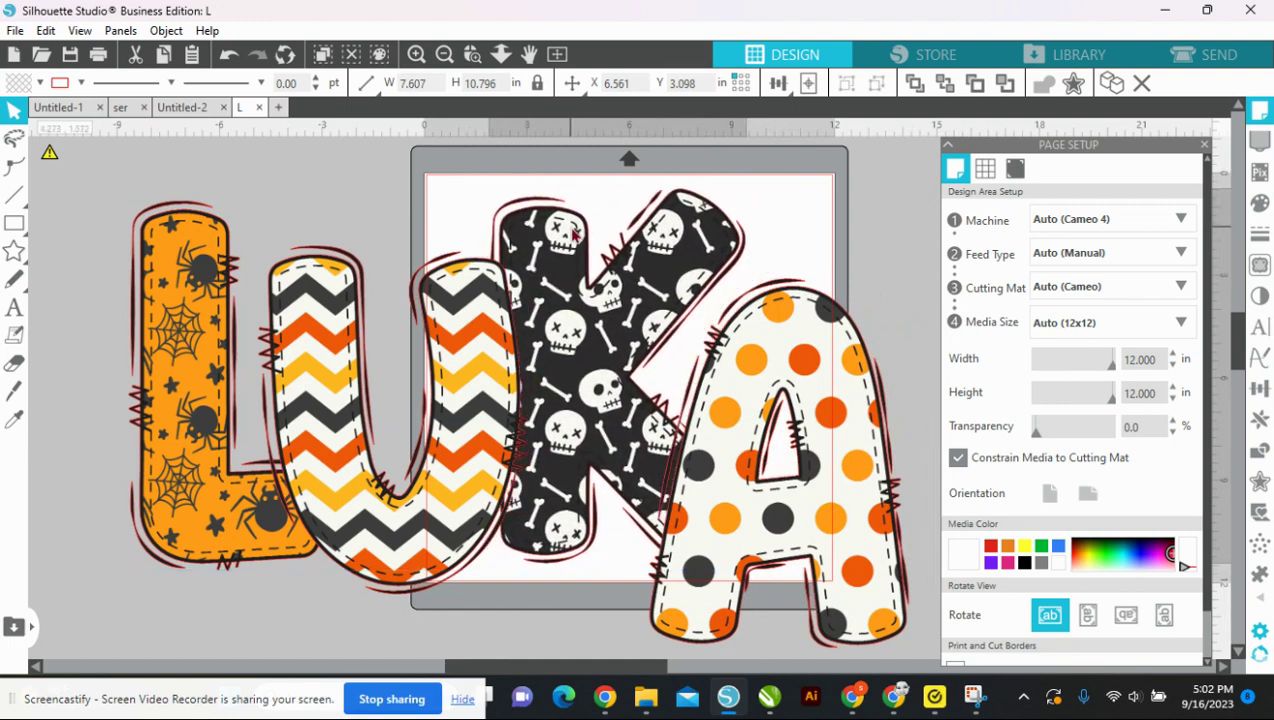
Step: Bring the skull-pattern K to the front so it overlaps the neighbouring U and A
{"action": "right_click", "coordinate": [574, 233]}
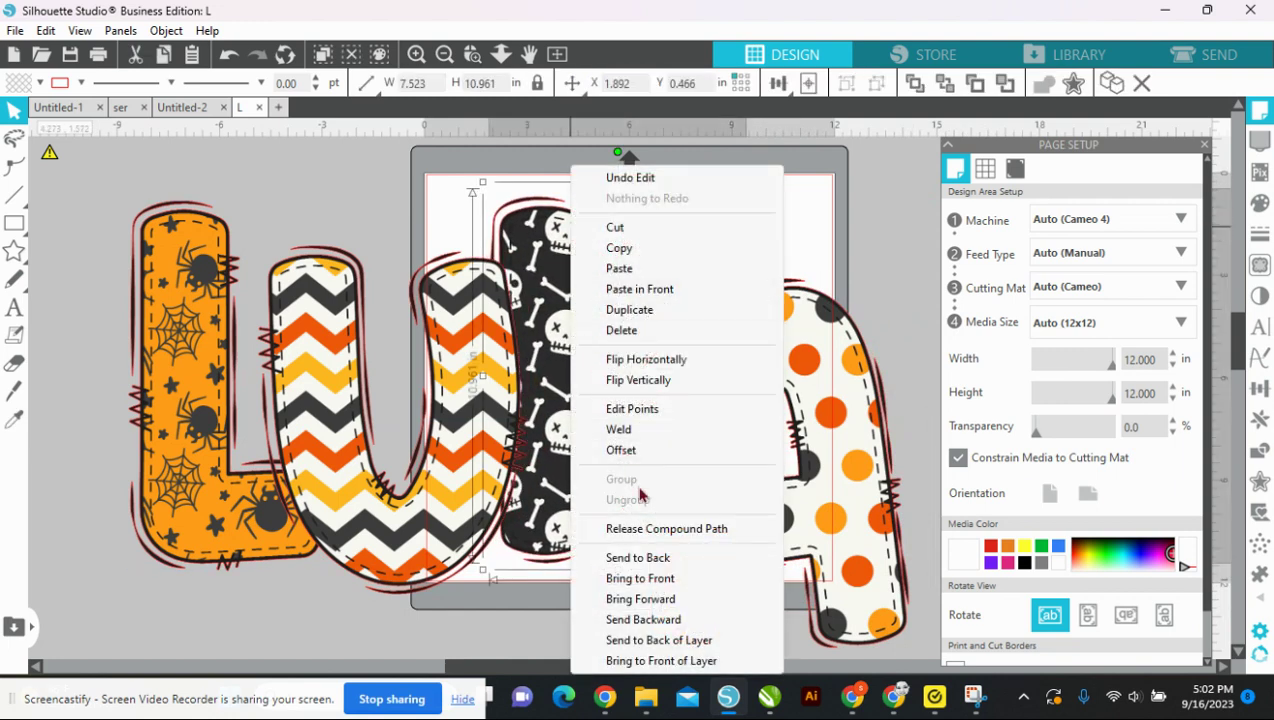
{"action": "left_click", "coordinate": [830, 247]}
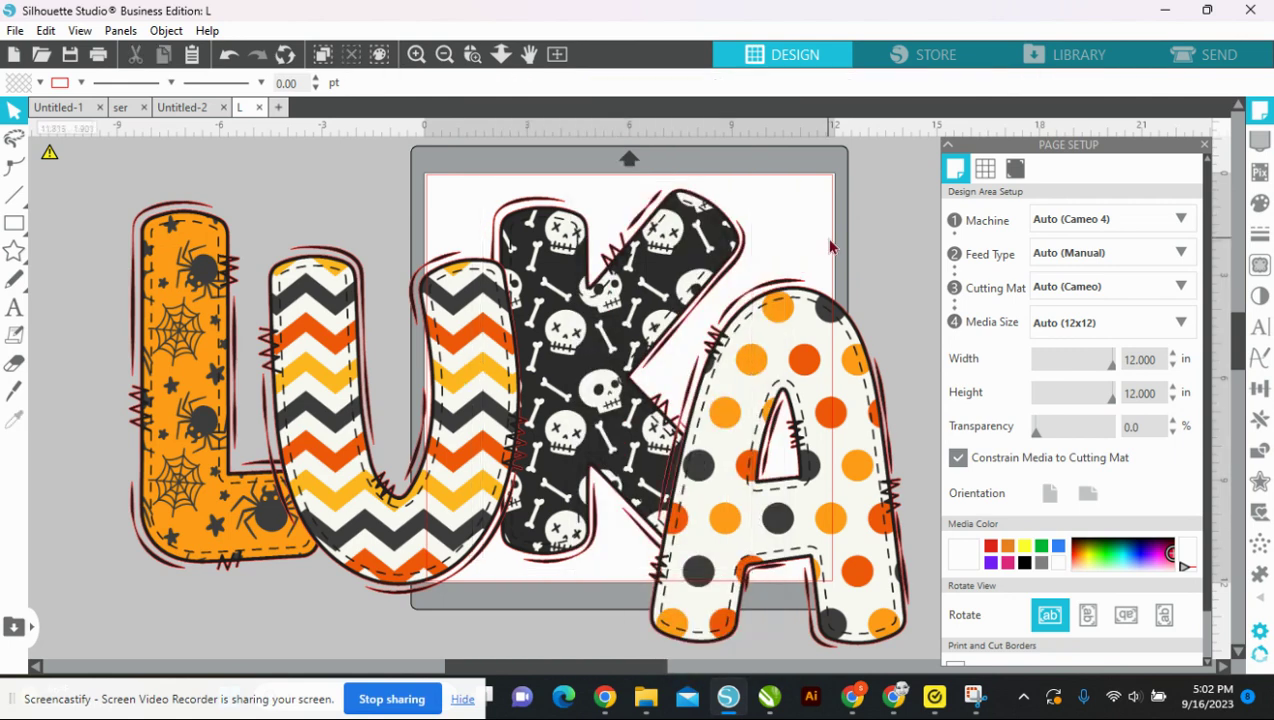
{"action": "left_click", "coordinate": [615, 326]}
{"action": "right_click", "coordinate": [615, 326]}
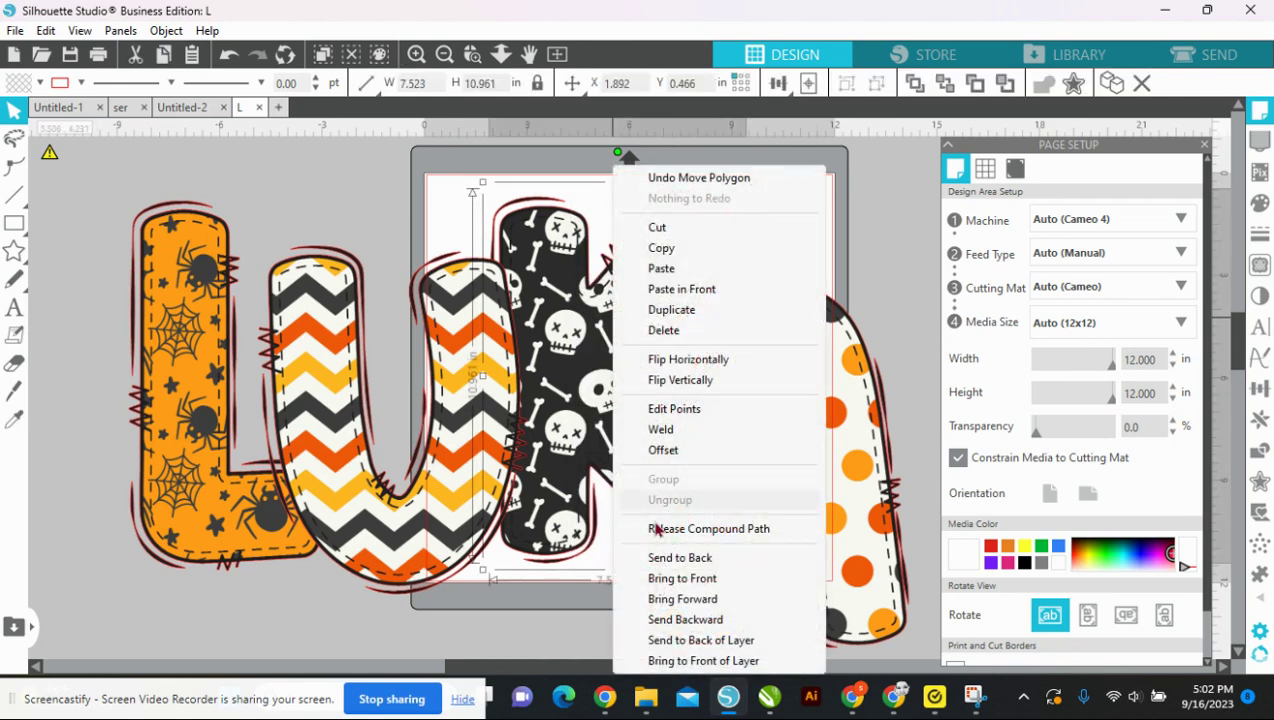
{"action": "left_click", "coordinate": [678, 578]}
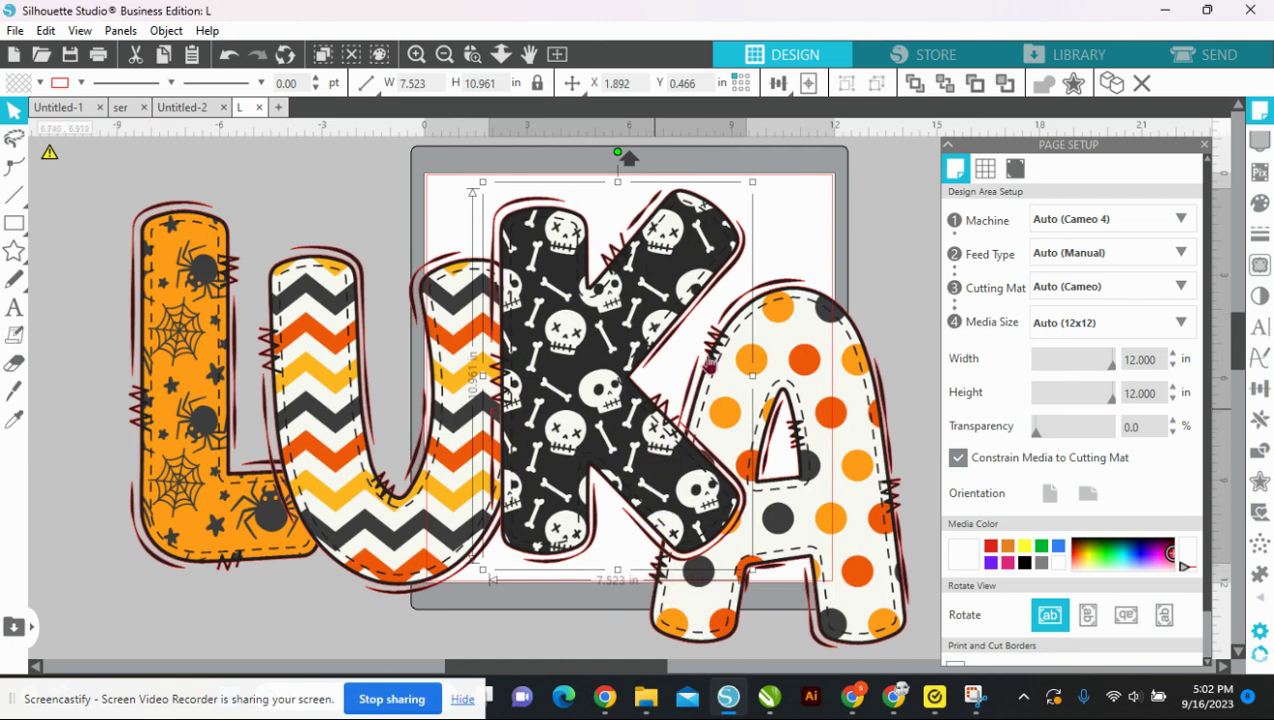
{"action": "left_click", "coordinate": [855, 246]}
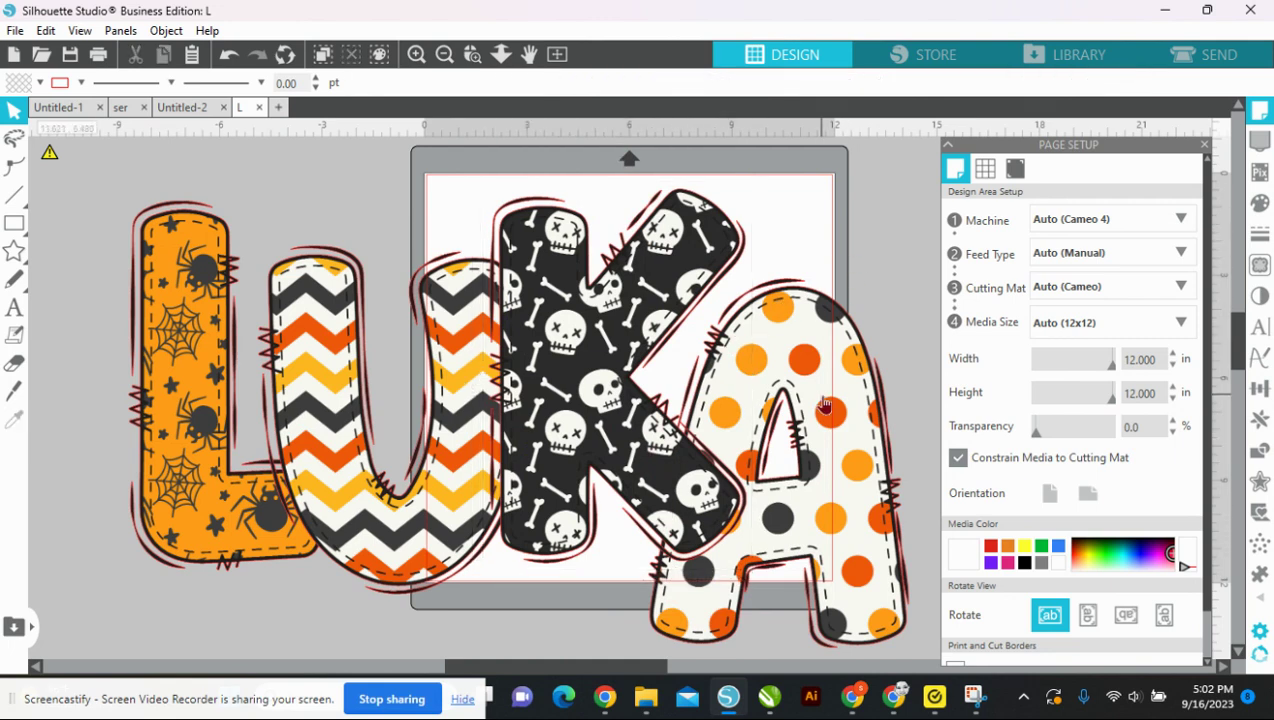
Step: Raise the polka-dot A closer to the K, and nudge the K slightly down and to the right
{"action": "left_click_drag", "start_coordinate": [832, 415], "coordinate": [853, 357]}
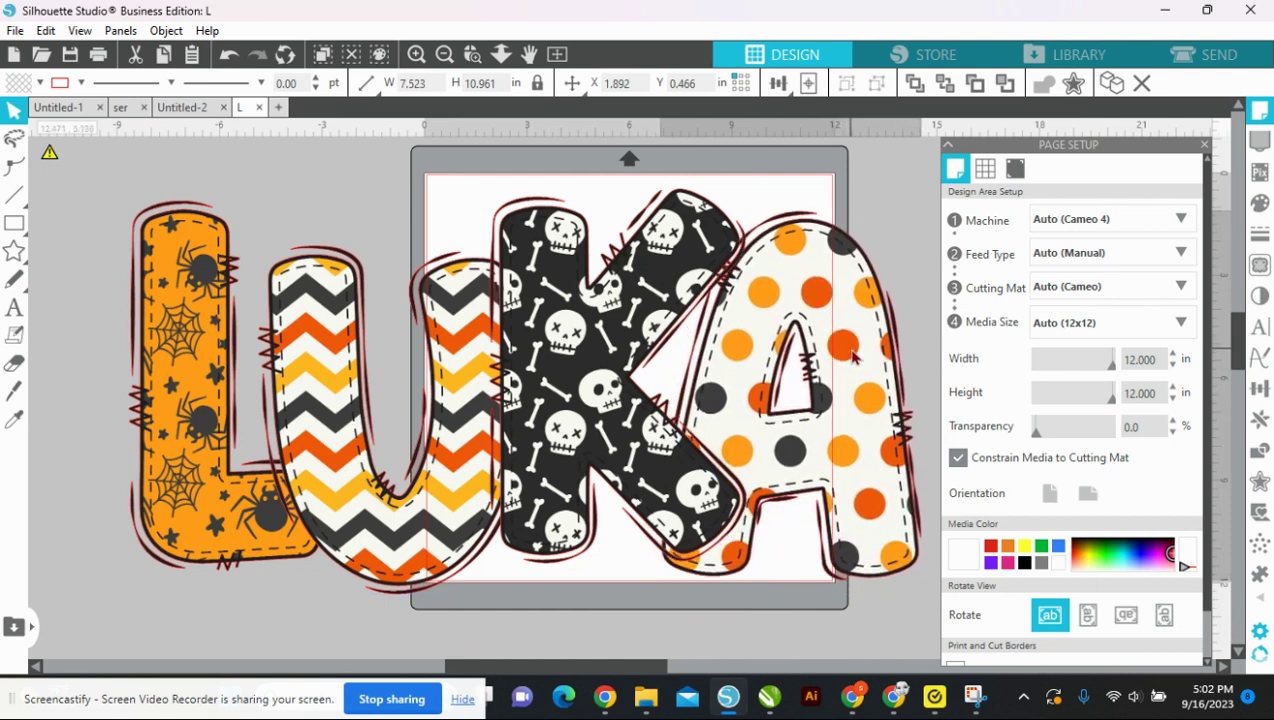
{"action": "left_click", "coordinate": [600, 425]}
{"action": "key", "text": "Down"}
{"action": "key", "text": "Down"}
{"action": "key", "text": "Down"}
{"action": "key", "text": "Down"}
{"action": "key", "text": "Down"}
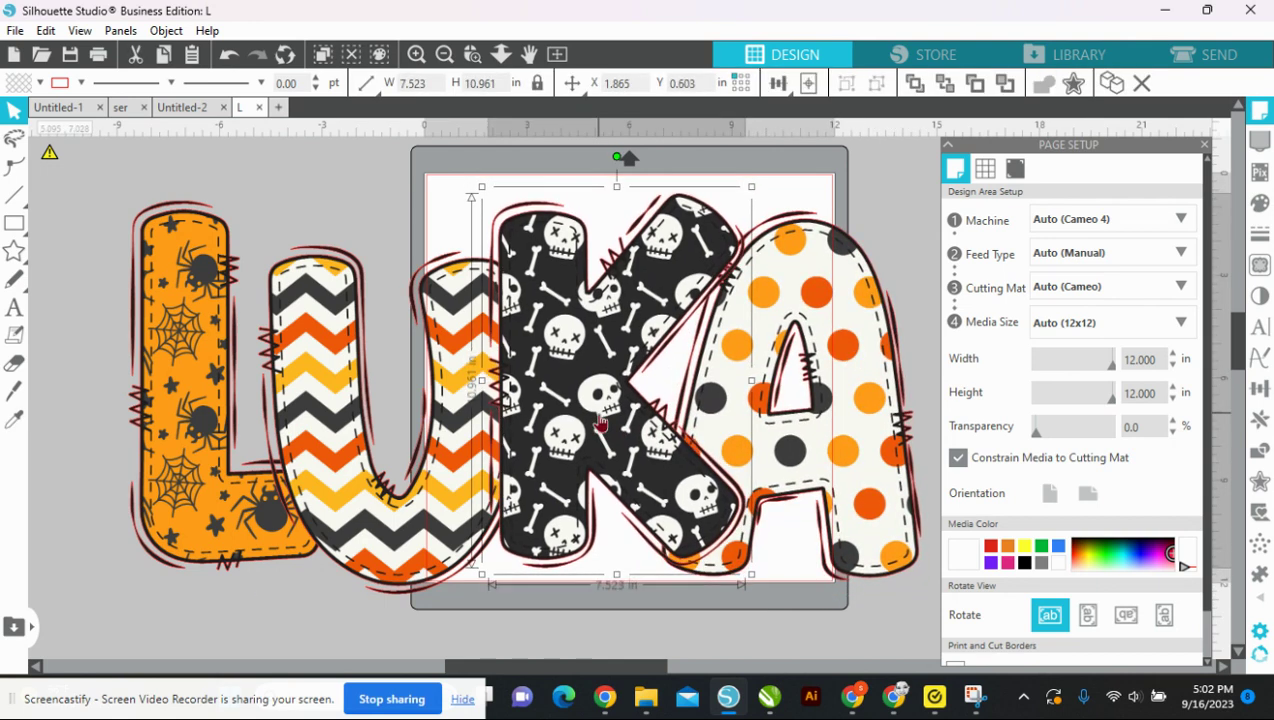
{"action": "key", "text": "Right"}
{"action": "key", "text": "Right"}
{"action": "key", "text": "Right"}
{"action": "key", "text": "Right"}
{"action": "key", "text": "Right"}
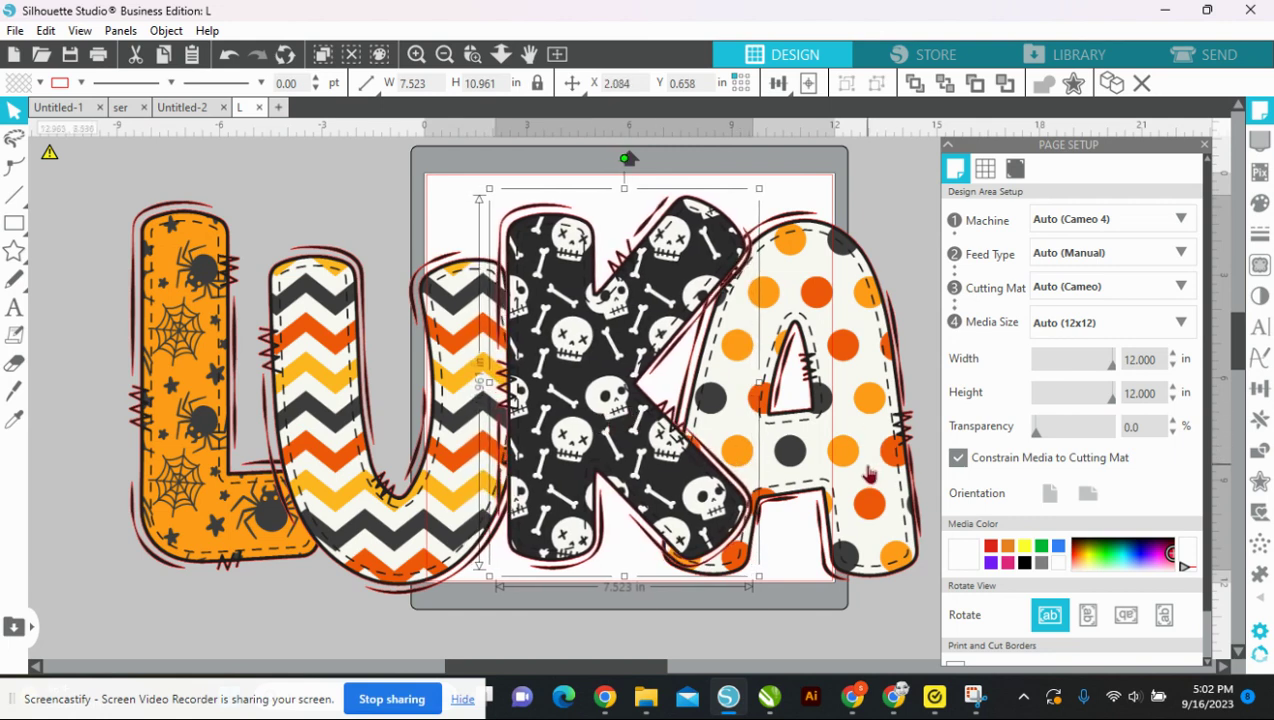
{"action": "left_click", "coordinate": [60, 449]}
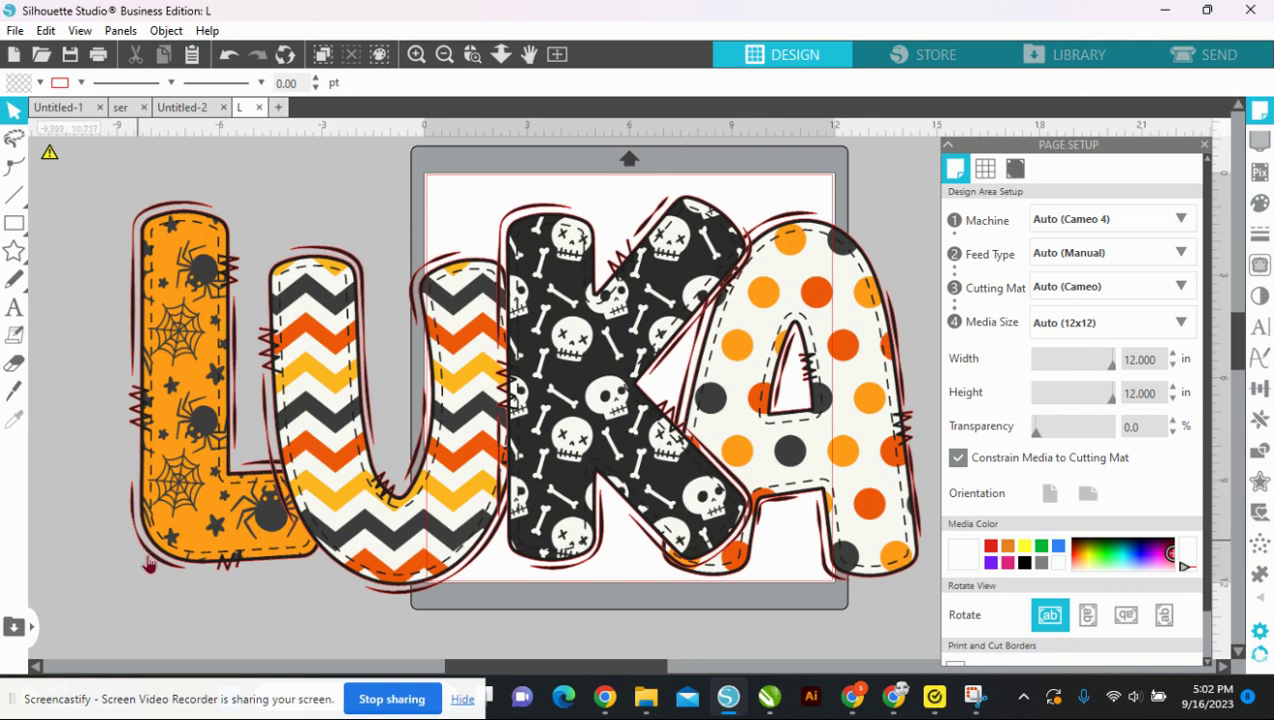
Step: Bring the orange spider-pattern L to the front so its foot overlaps the chevron U
{"action": "left_click", "coordinate": [189, 521]}
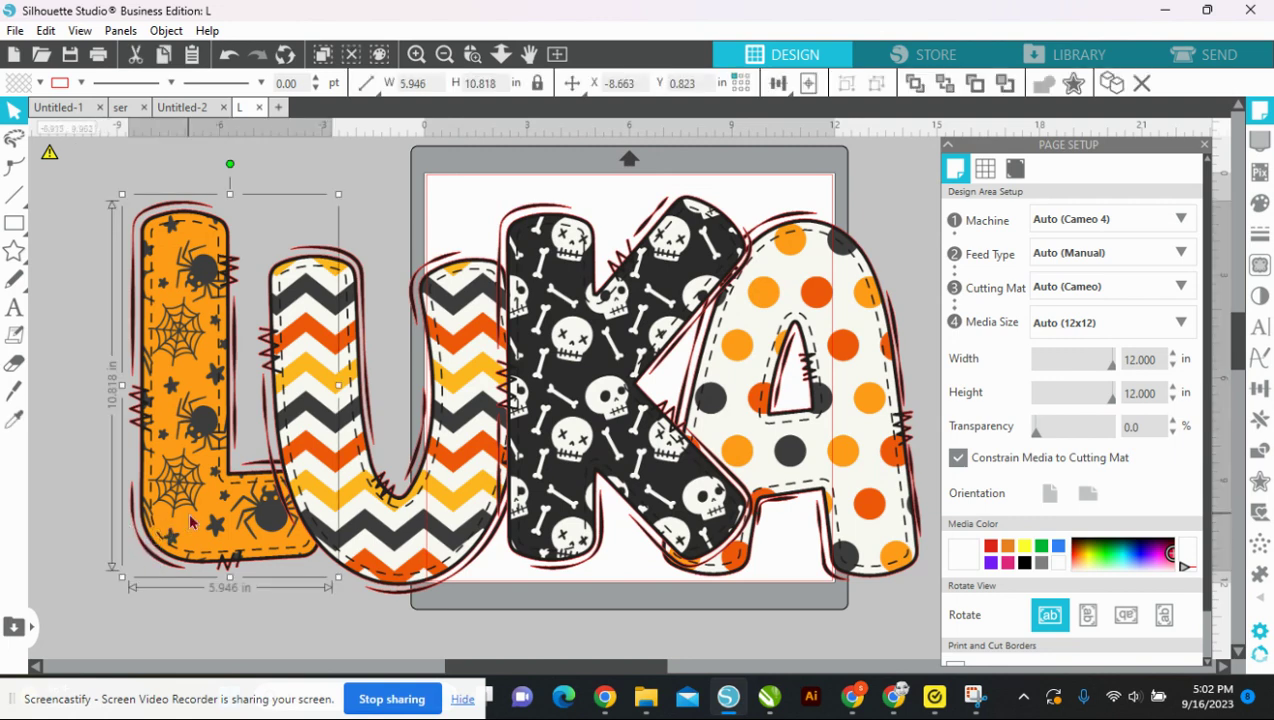
{"action": "right_click", "coordinate": [191, 521]}
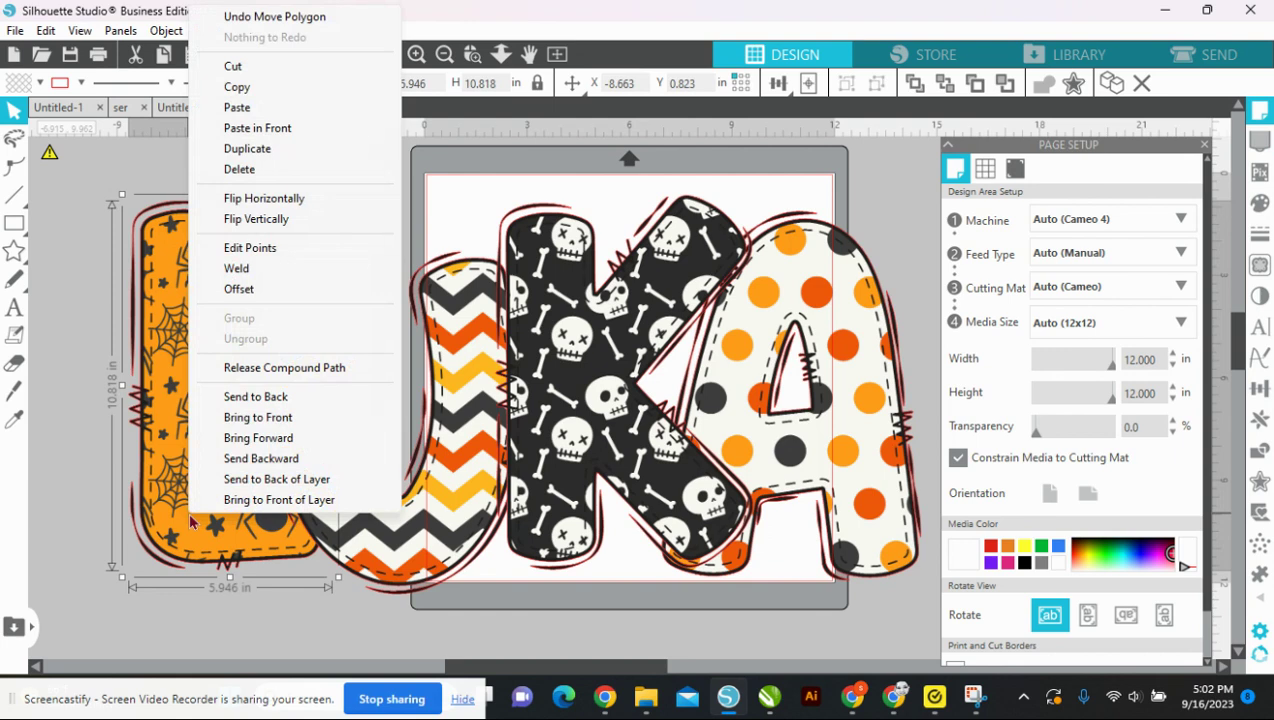
{"action": "left_click", "coordinate": [240, 421]}
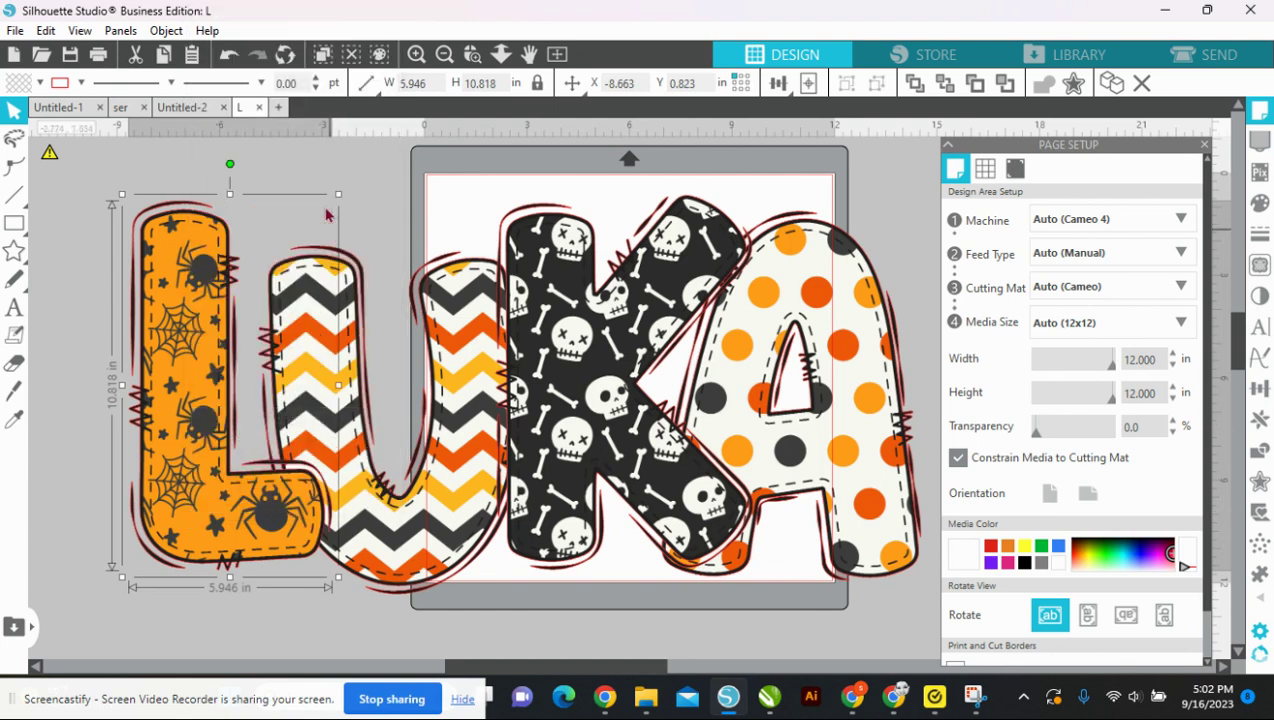
{"action": "left_click", "coordinate": [402, 160]}
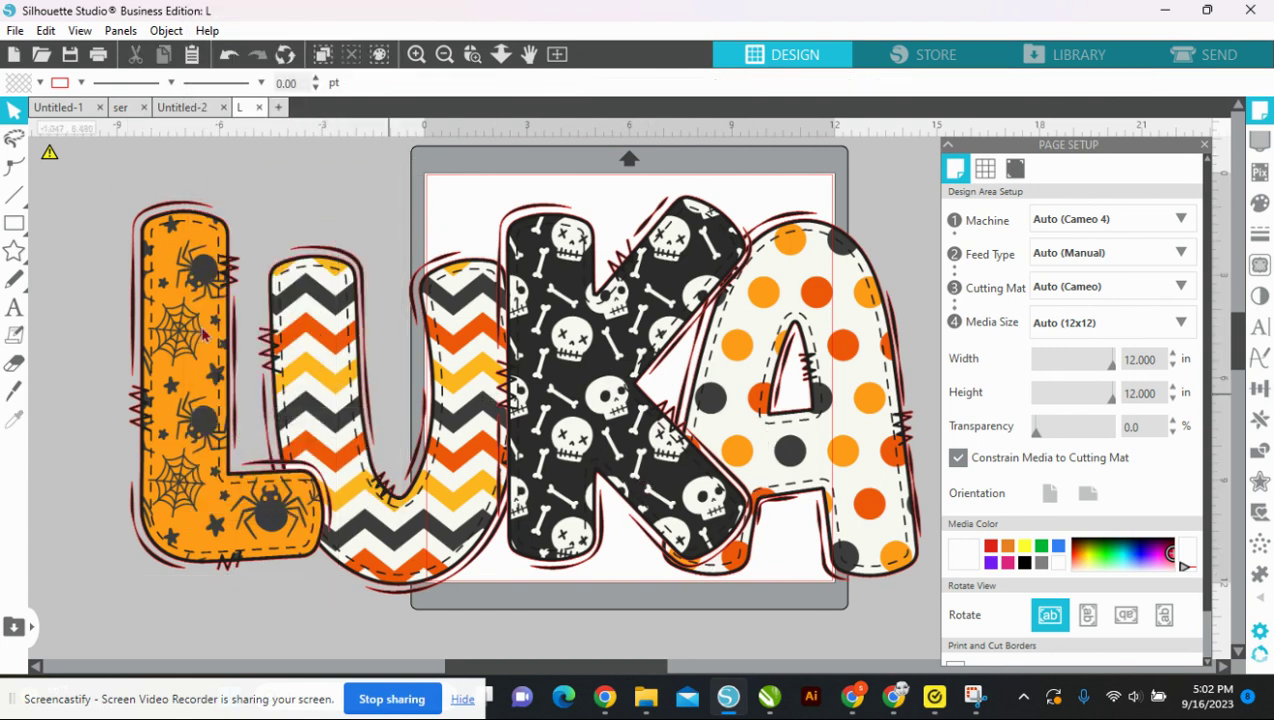
Step: Set the line color of all four letters to black
{"action": "left_click_drag", "start_coordinate": [97, 298], "coordinate": [830, 424]}
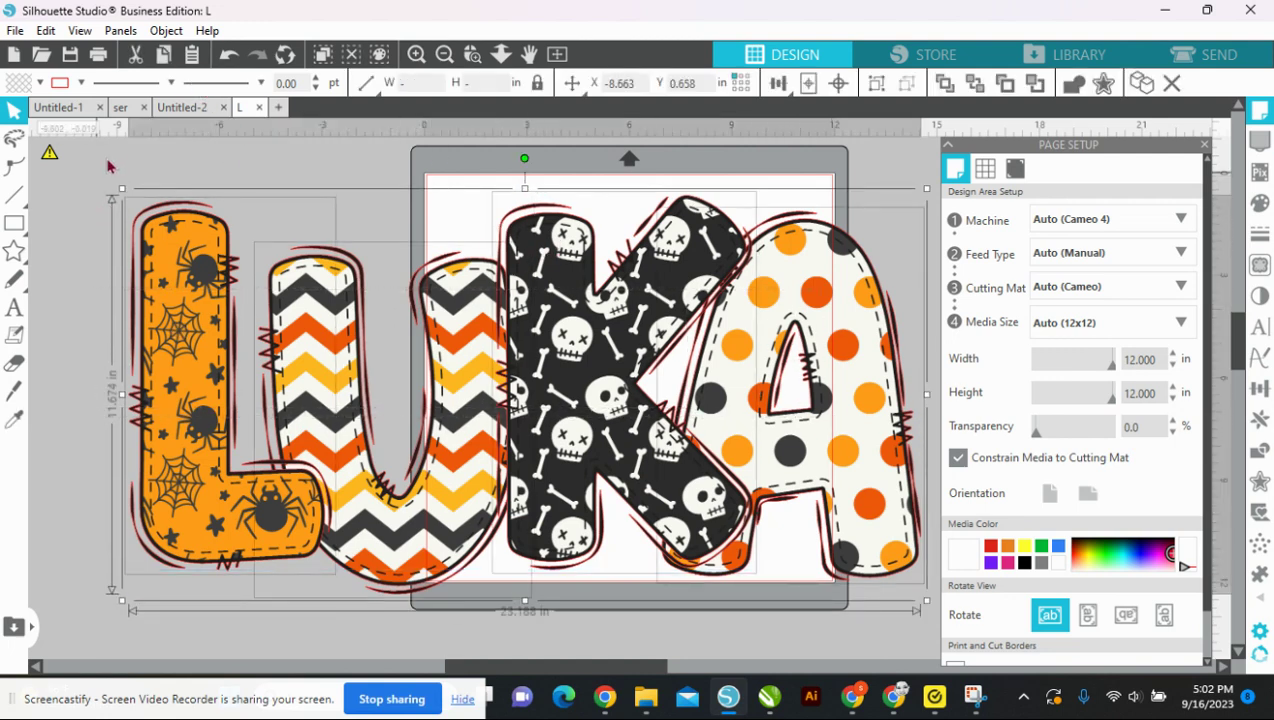
{"action": "left_click", "coordinate": [81, 83]}
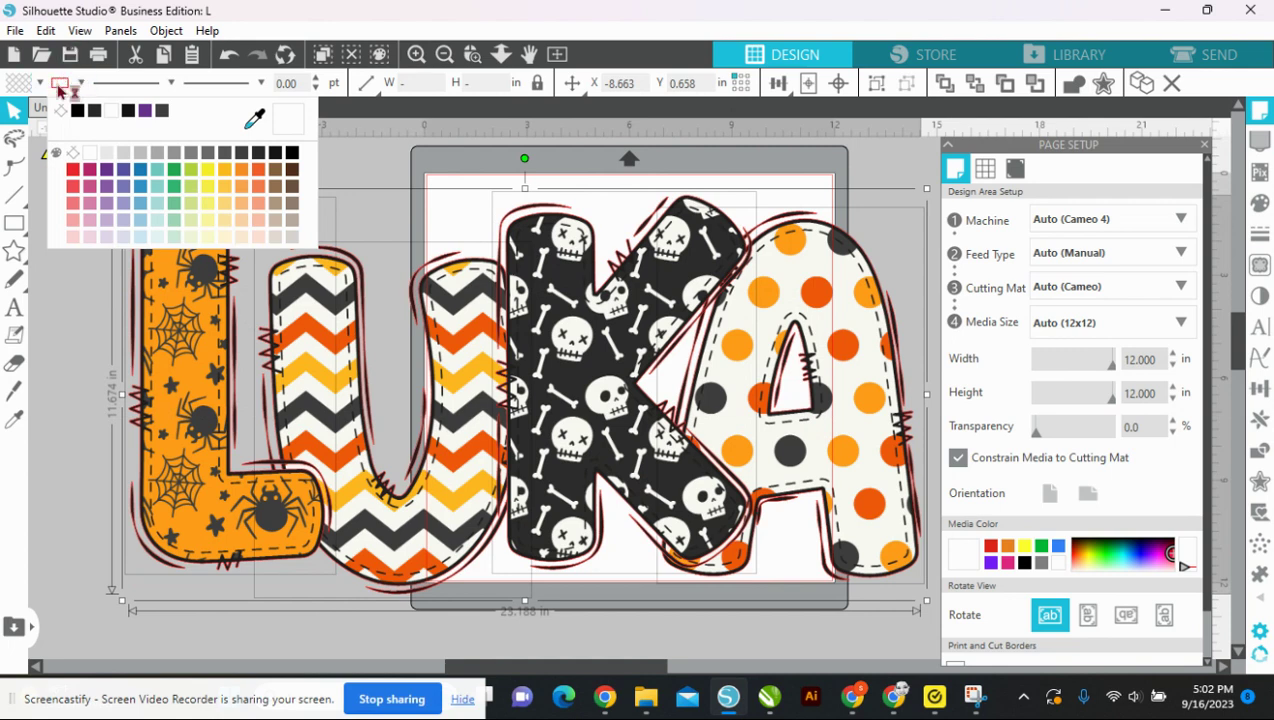
{"action": "left_click", "coordinate": [77, 110]}
{"action": "left_click", "coordinate": [79, 190]}
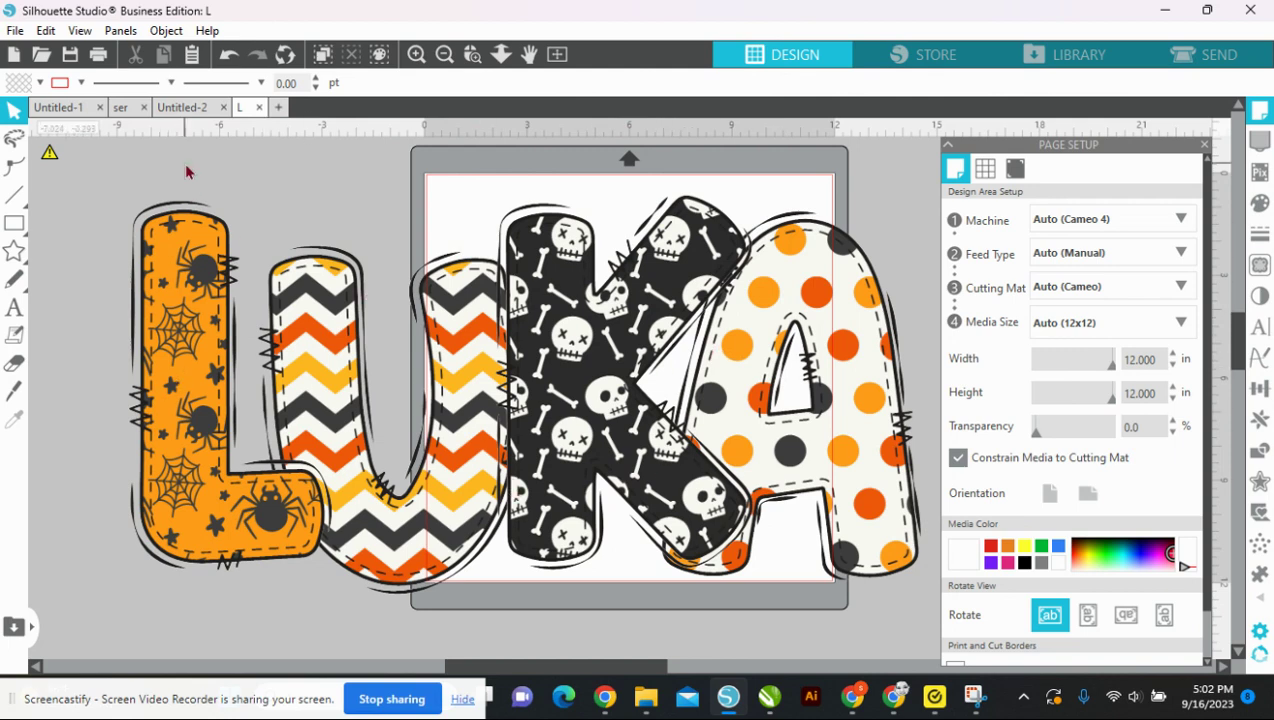
Step: Merge the candy corn image, Clipart (11), from the Halloween alphabet's Clipart folder into the design
{"action": "left_click", "coordinate": [10, 33]}
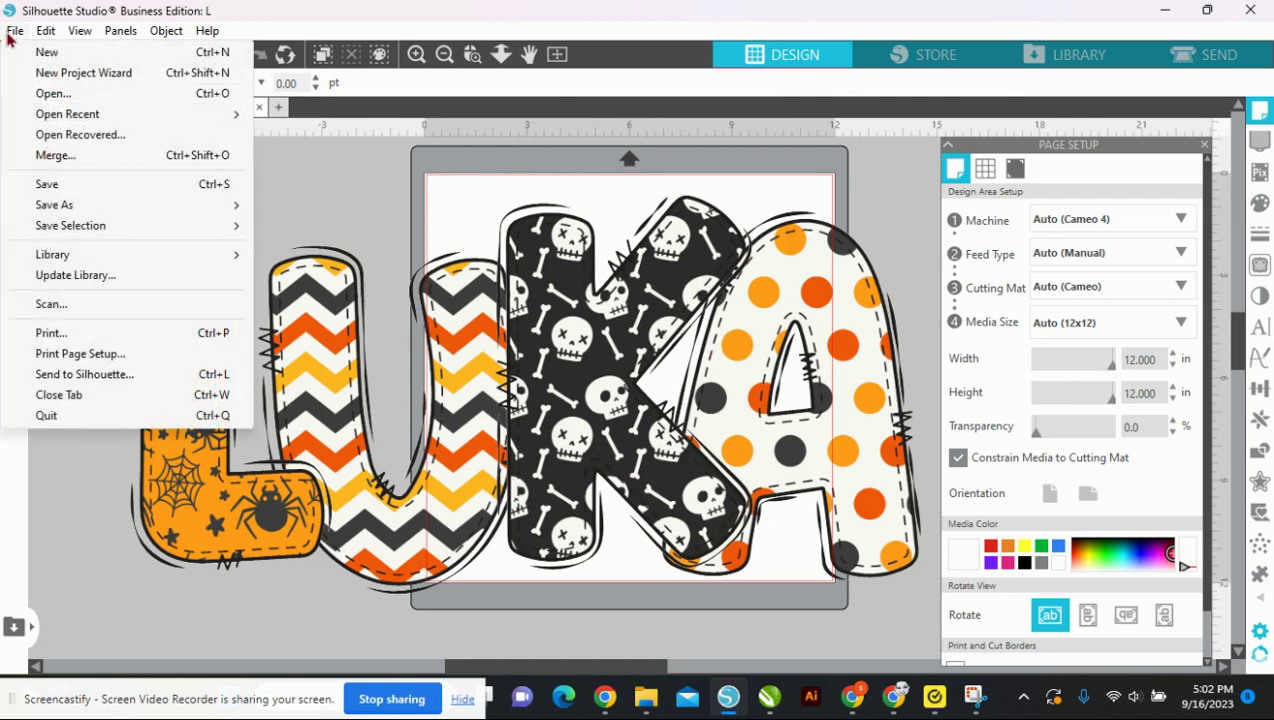
{"action": "left_click", "coordinate": [75, 155]}
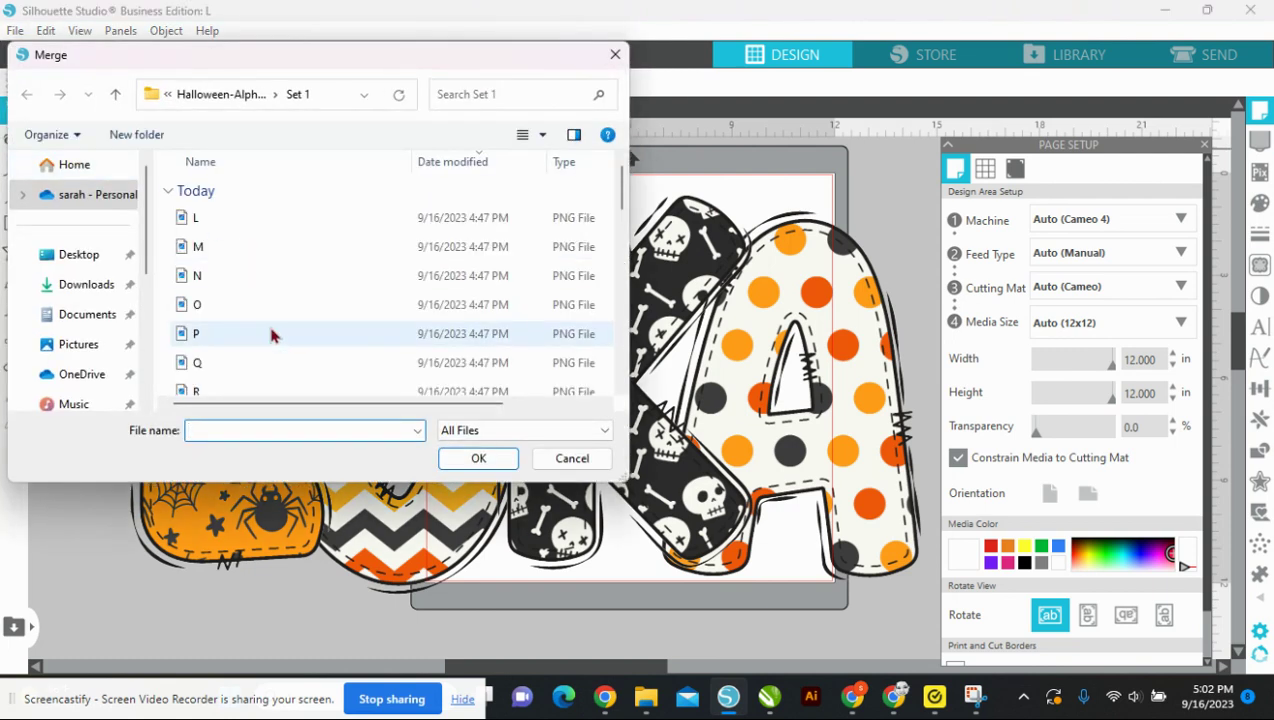
{"action": "left_click", "coordinate": [212, 96]}
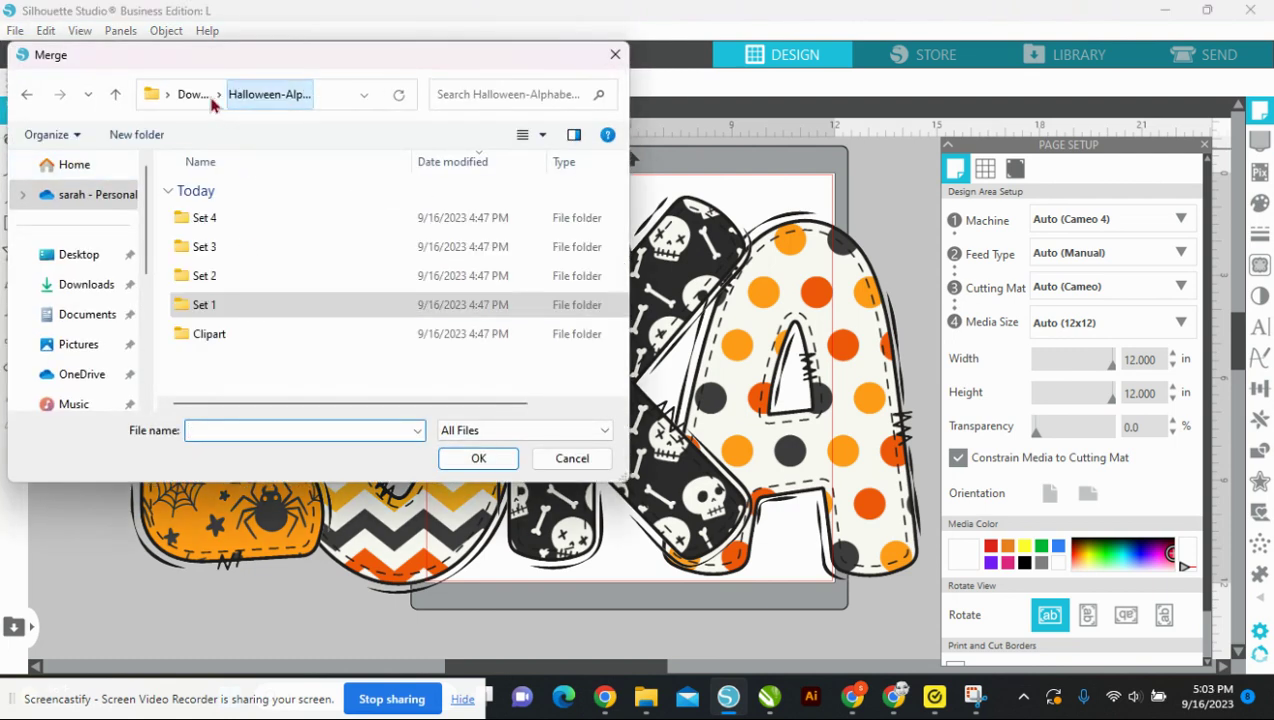
{"action": "double_click", "coordinate": [220, 335]}
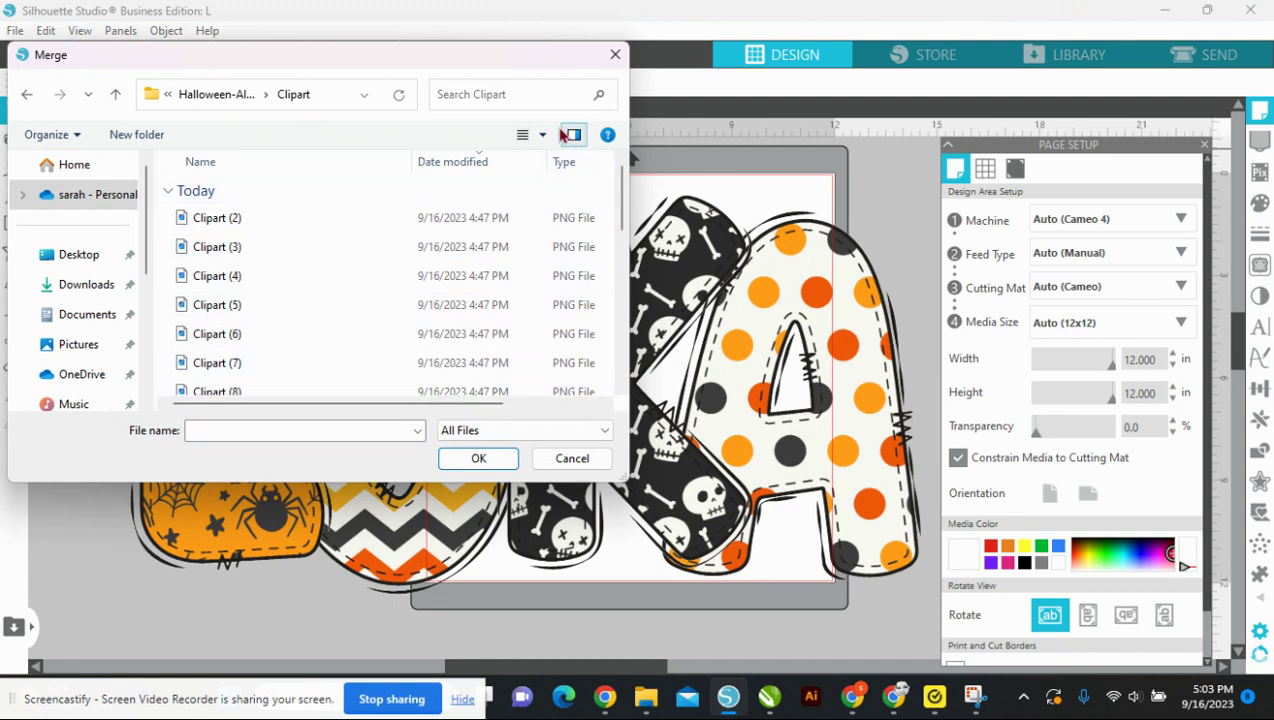
{"action": "left_click", "coordinate": [522, 134]}
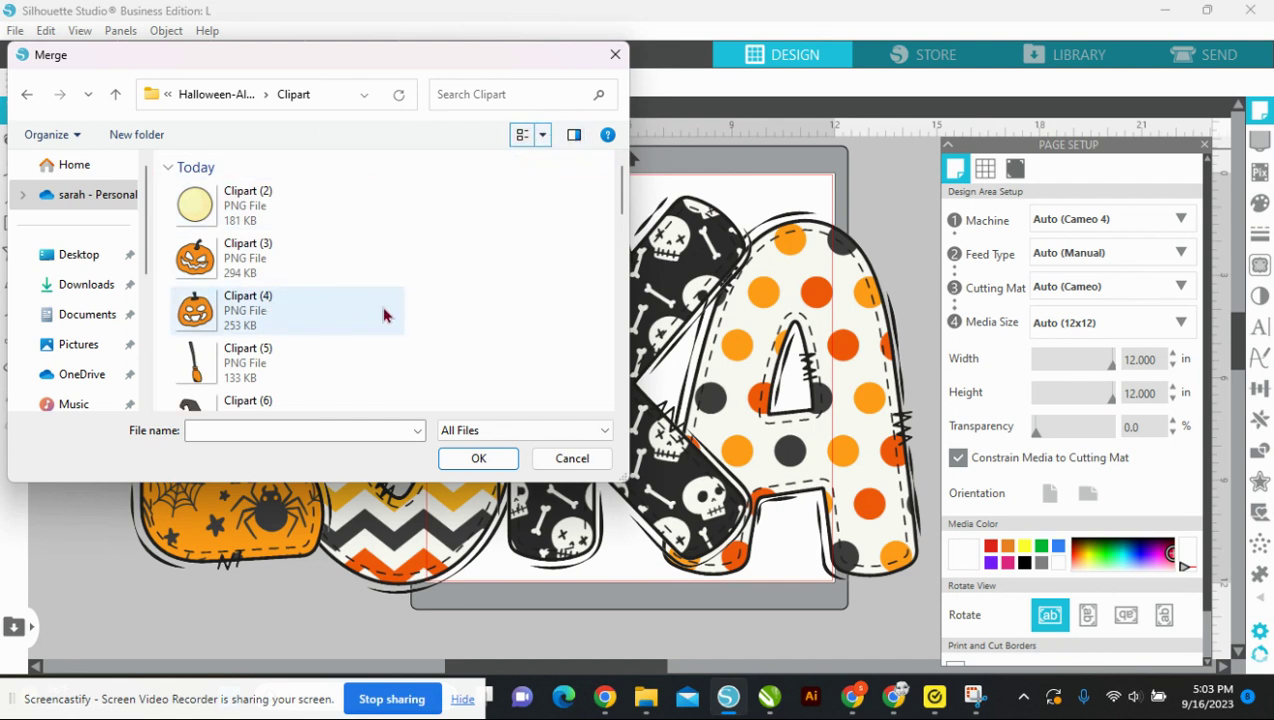
{"action": "scroll", "coordinate": [383, 315], "scroll_direction": "down", "scroll_amount": 2}
{"action": "scroll", "coordinate": [383, 315], "scroll_direction": "down", "scroll_amount": 10}
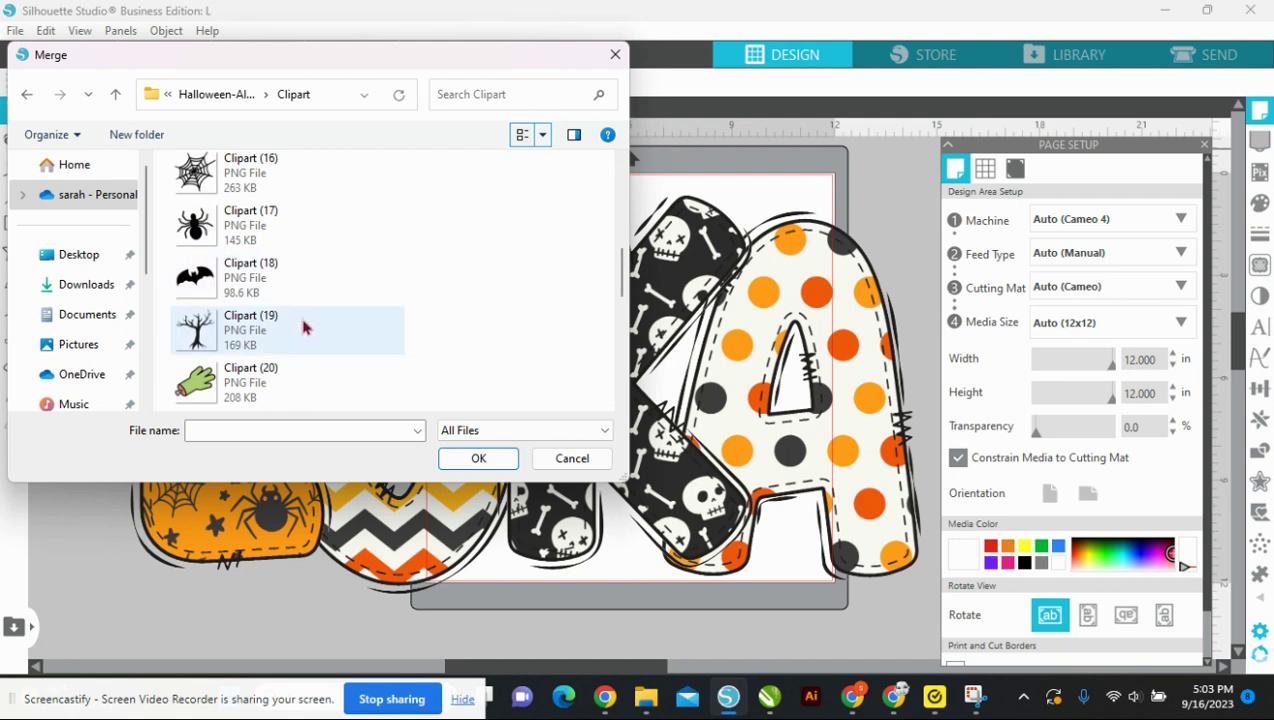
{"action": "scroll", "coordinate": [352, 316], "scroll_direction": "up", "scroll_amount": 6}
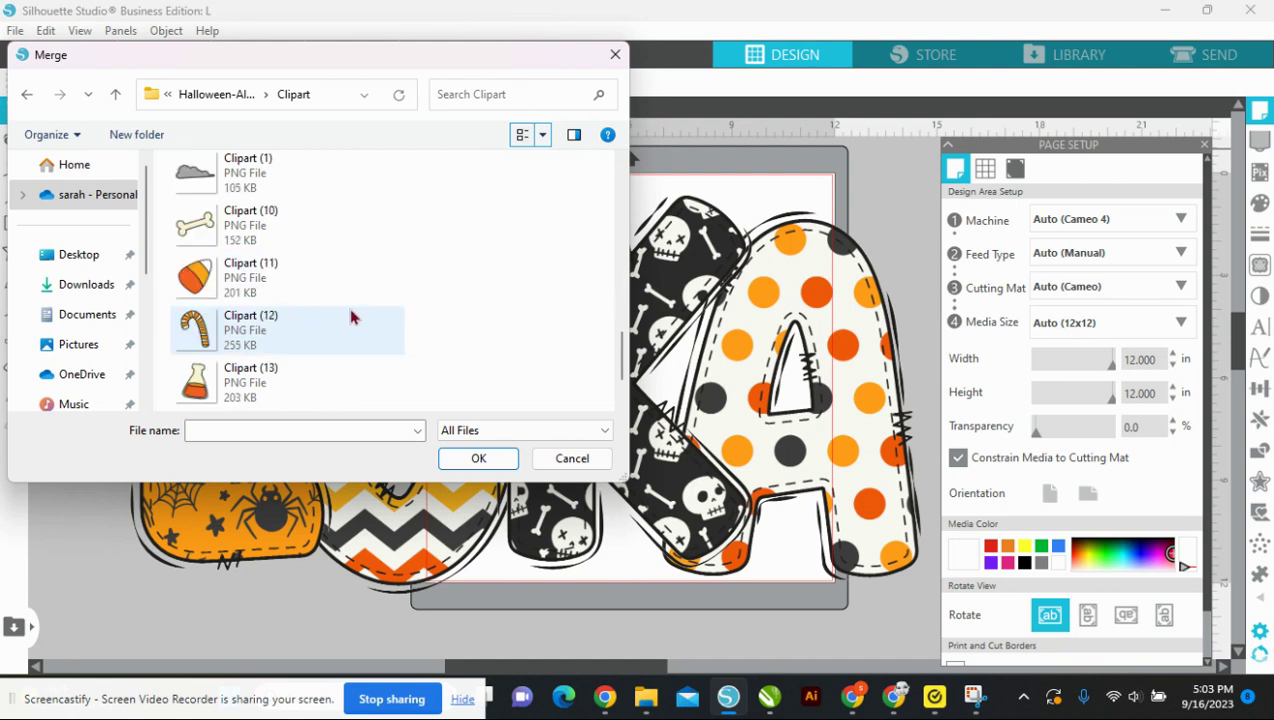
{"action": "double_click", "coordinate": [213, 280]}
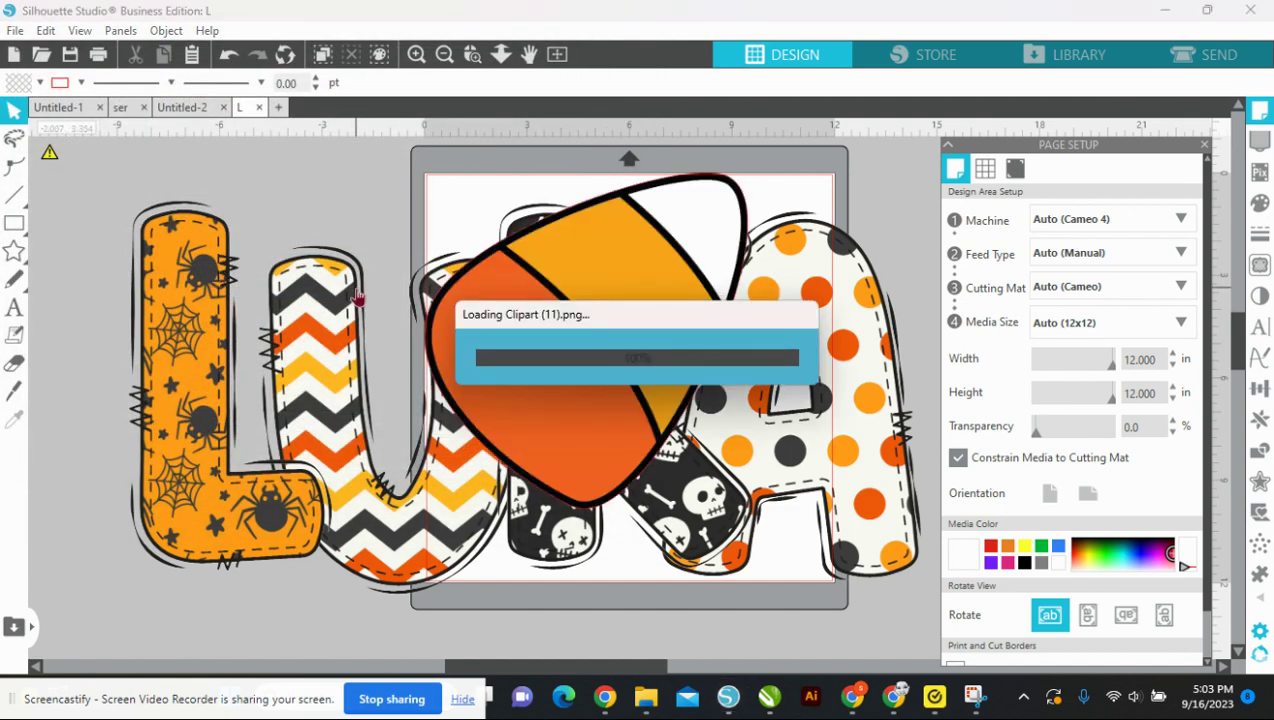
Step: Shrink the candy corn to about 7.04 by 7.32 in and move it over the lower part of the polka-dot A
{"action": "left_click_drag", "start_coordinate": [544, 334], "coordinate": [469, 441]}
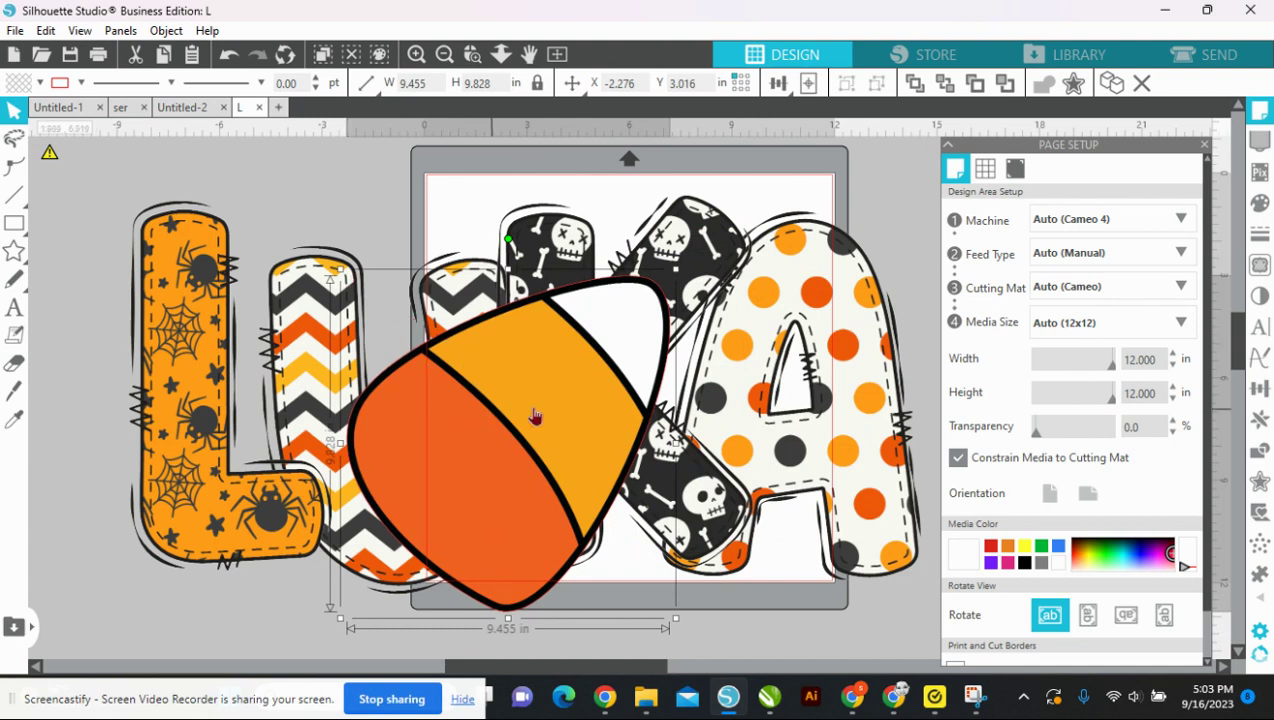
{"action": "left_click_drag", "start_coordinate": [345, 283], "coordinate": [423, 356]}
{"action": "left_click_drag", "start_coordinate": [572, 541], "coordinate": [870, 637]}
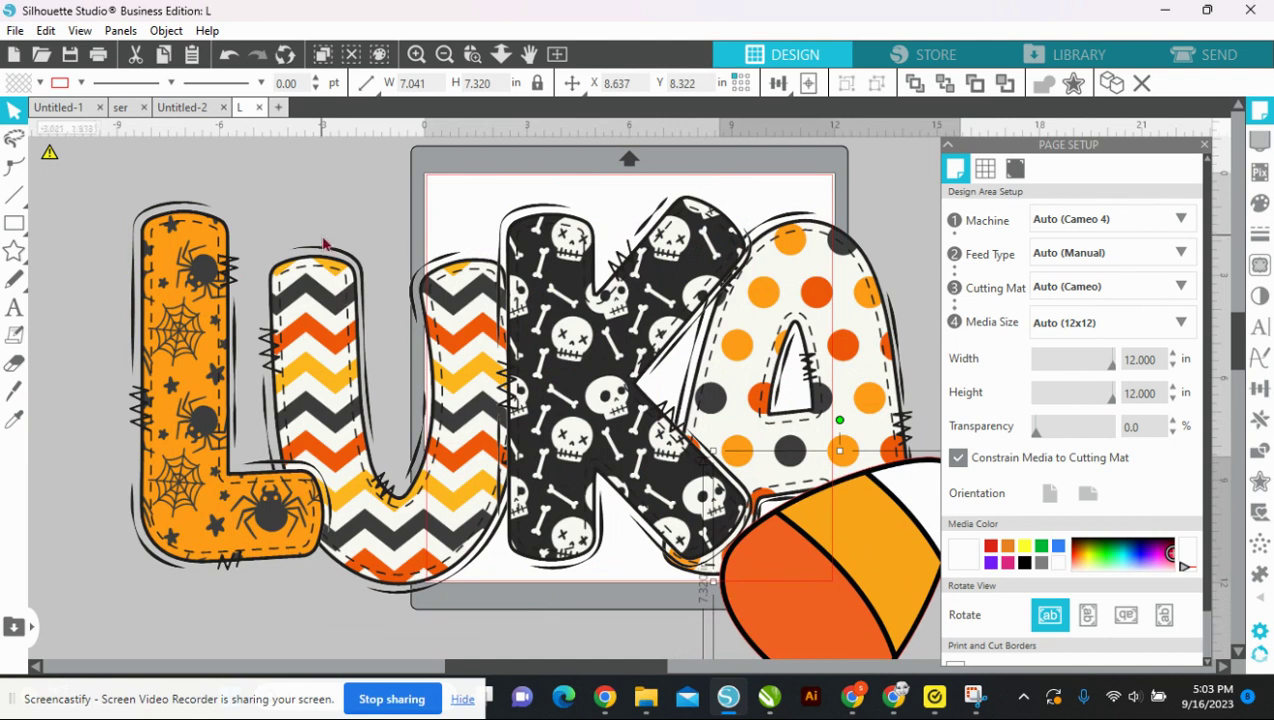
Step: Merge the dark witch hat image, Clipart (6), from the Clipart folder and move it over the U and K
{"action": "left_click", "coordinate": [15, 31]}
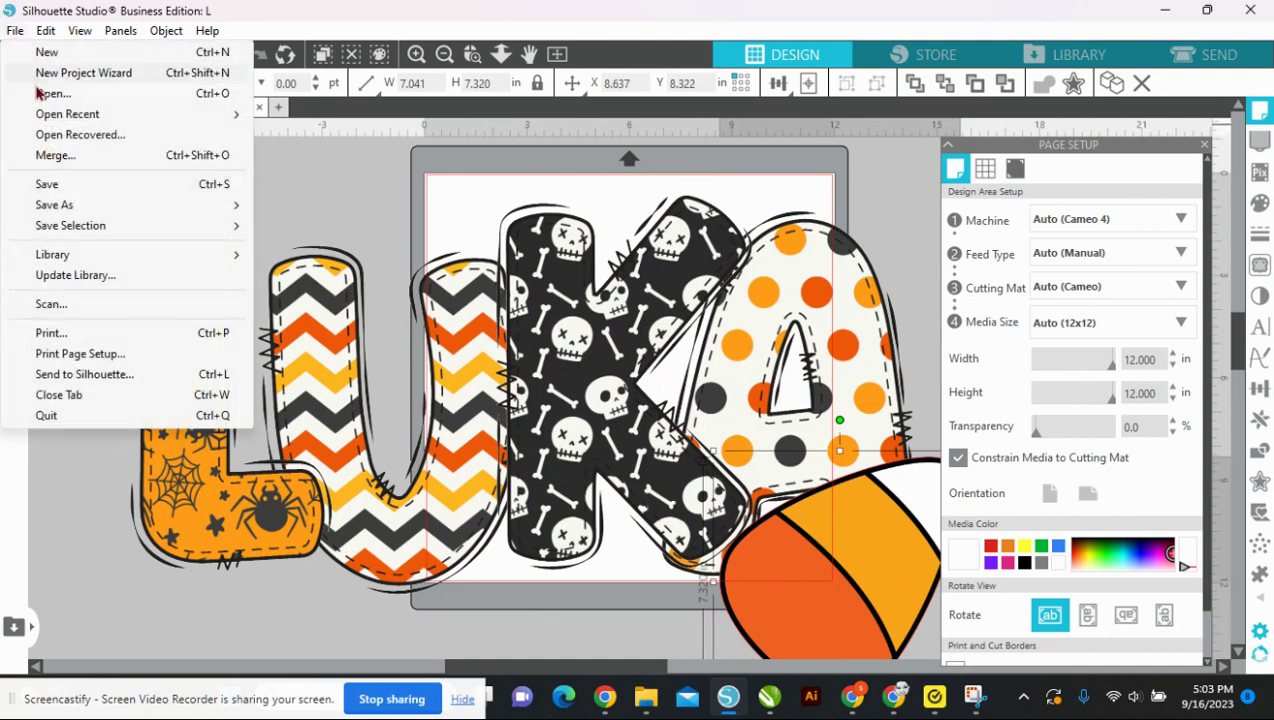
{"action": "left_click", "coordinate": [57, 160]}
{"action": "scroll", "coordinate": [250, 336], "scroll_direction": "down", "scroll_amount": 6}
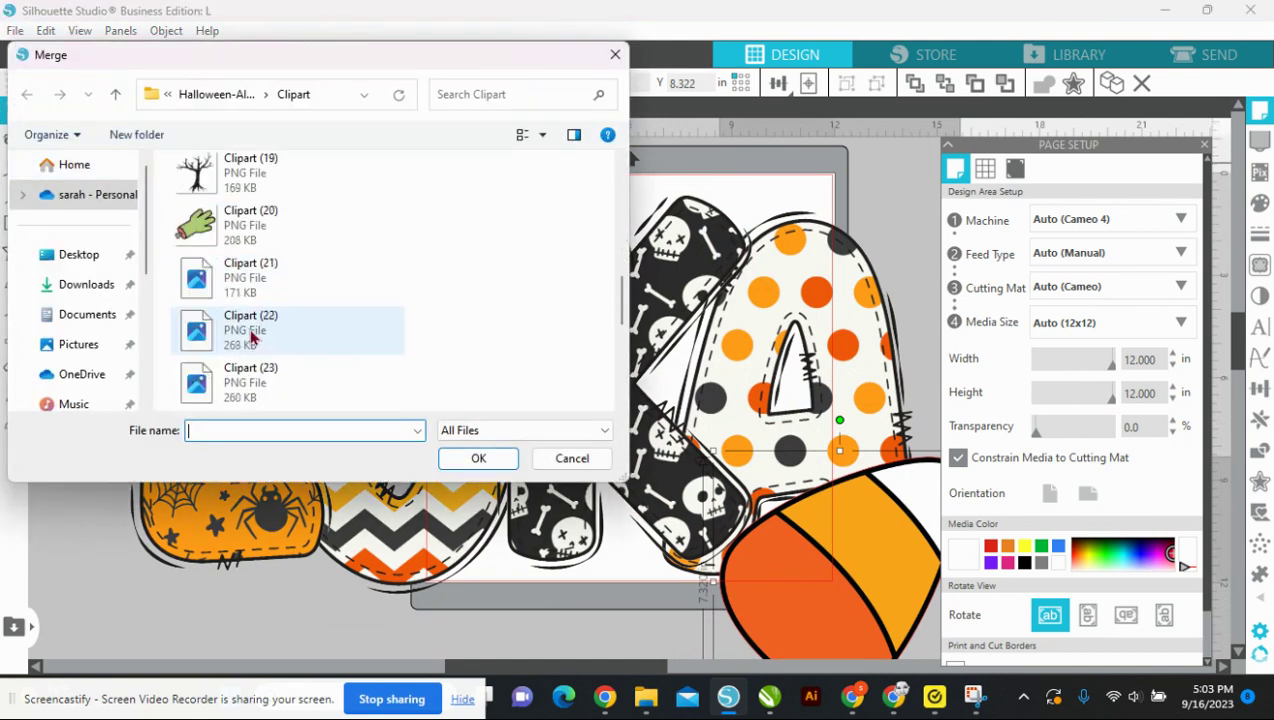
{"action": "scroll", "coordinate": [250, 338], "scroll_direction": "up", "scroll_amount": 3}
{"action": "scroll", "coordinate": [250, 338], "scroll_direction": "down", "scroll_amount": 2}
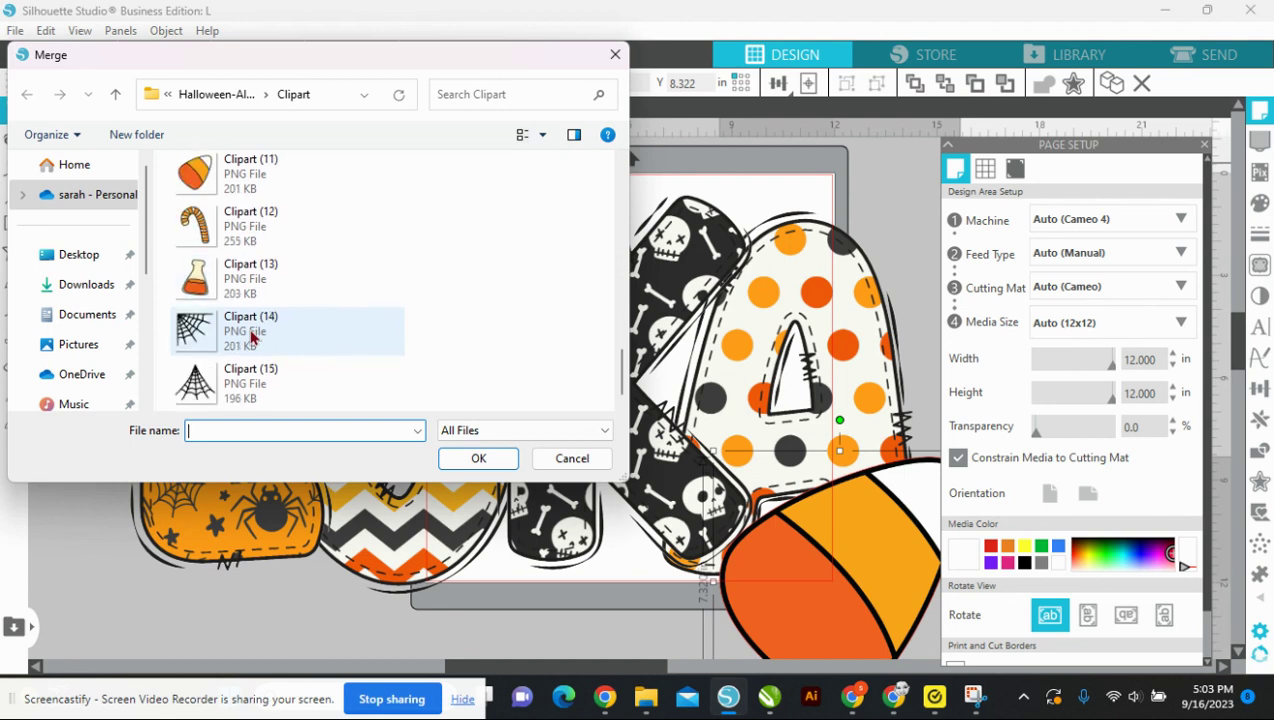
{"action": "left_click_drag", "start_coordinate": [622, 378], "coordinate": [622, 232]}
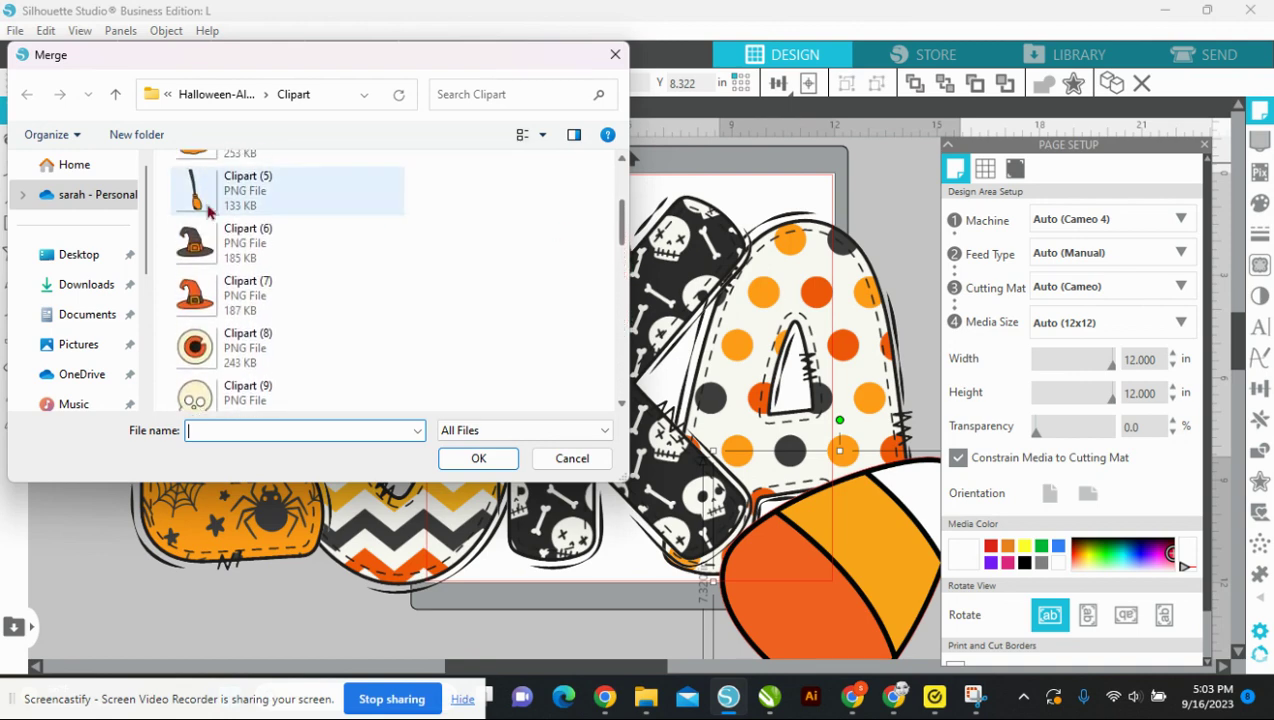
{"action": "double_click", "coordinate": [200, 236]}
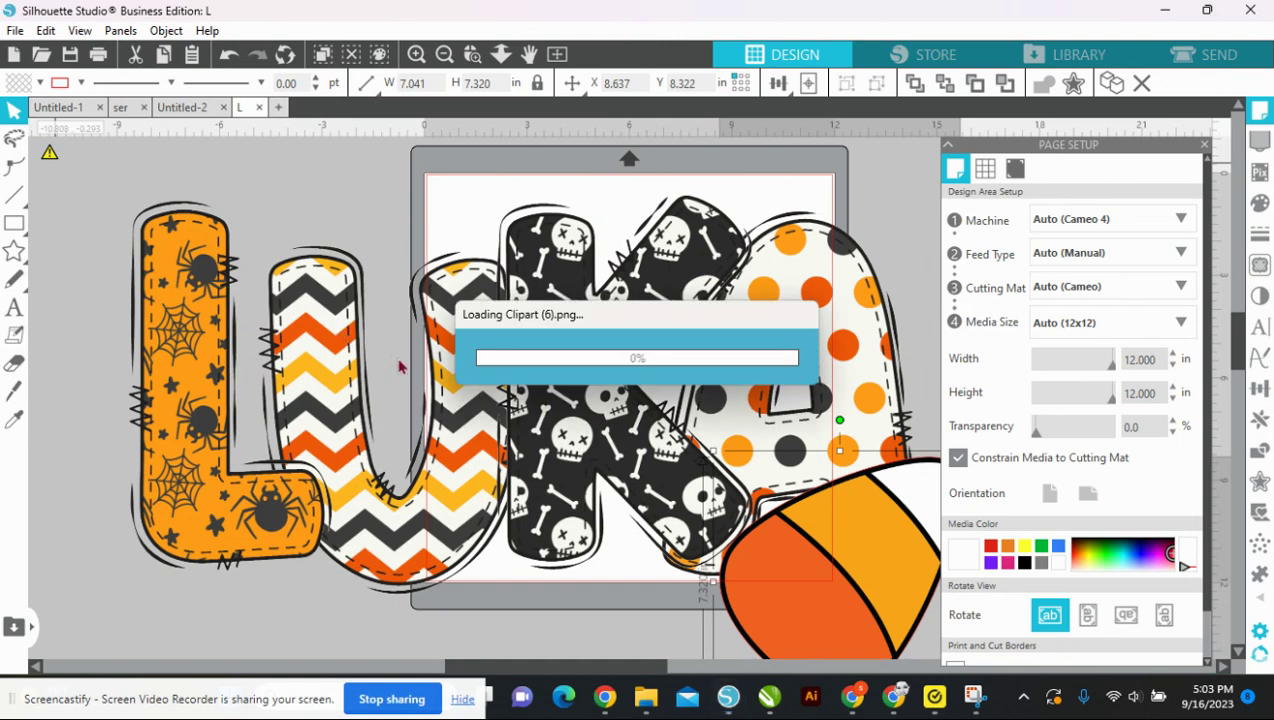
{"action": "left_click_drag", "start_coordinate": [653, 418], "coordinate": [559, 462]}
{"action": "left_click", "coordinate": [606, 446]}
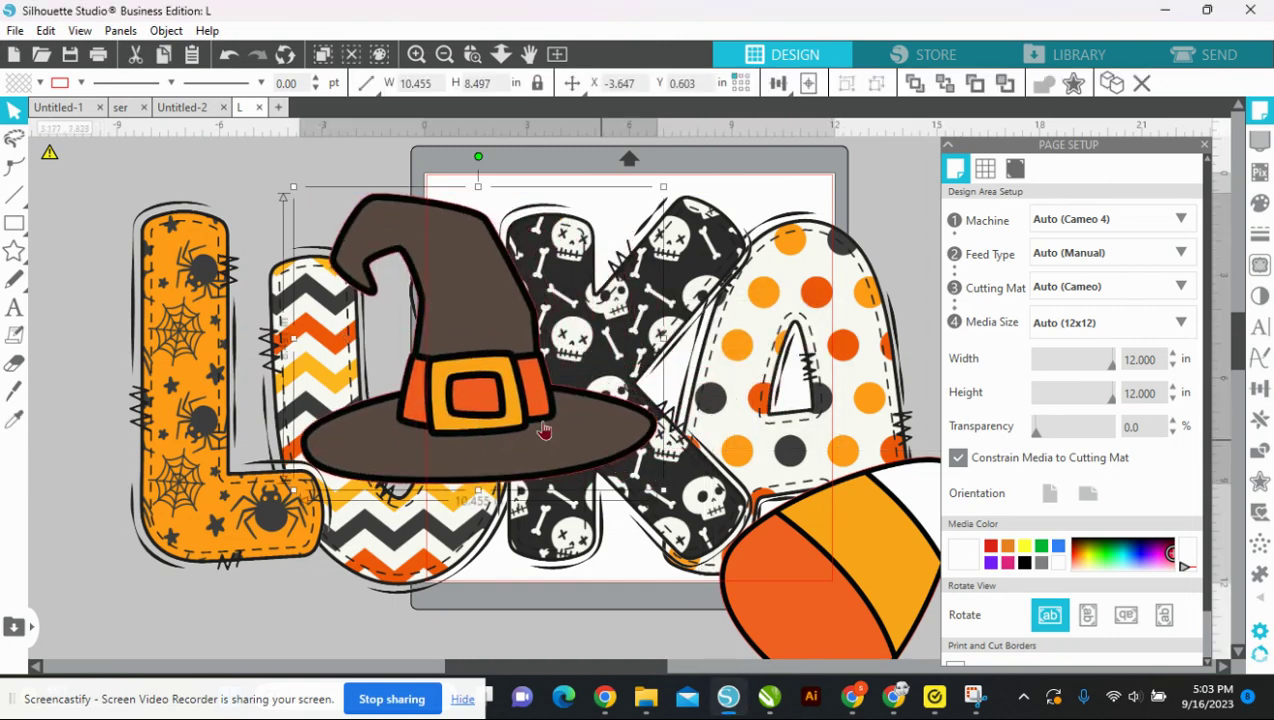
Step: Shrink the witch hat to about 7.24 by 5.88 in and move it onto the top of the L
{"action": "left_click_drag", "start_coordinate": [290, 185], "coordinate": [420, 263]}
{"action": "left_click_drag", "start_coordinate": [536, 385], "coordinate": [204, 223]}
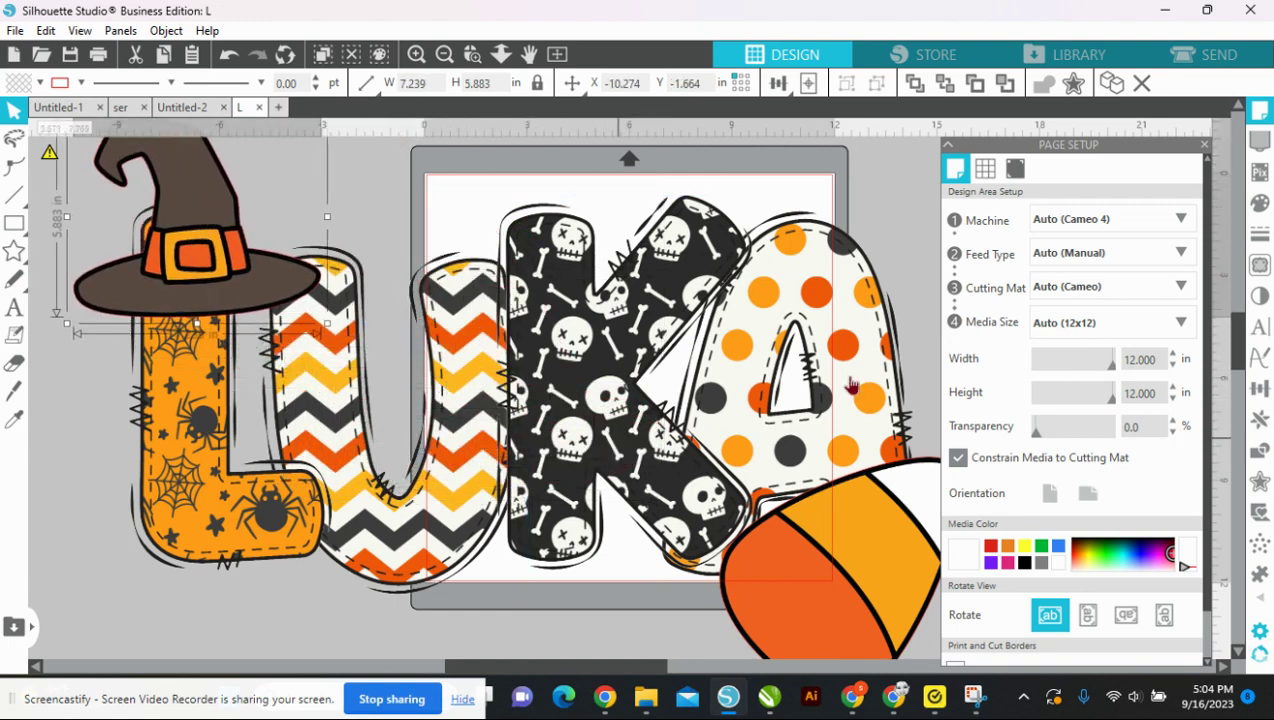
Step: Scale the four letters down together to about 17.8 by 9 in and move the candy corn up, clear of the A
{"action": "left_click_drag", "start_coordinate": [82, 408], "coordinate": [830, 446]}
{"action": "left_click_drag", "start_coordinate": [926, 192], "coordinate": [755, 307]}
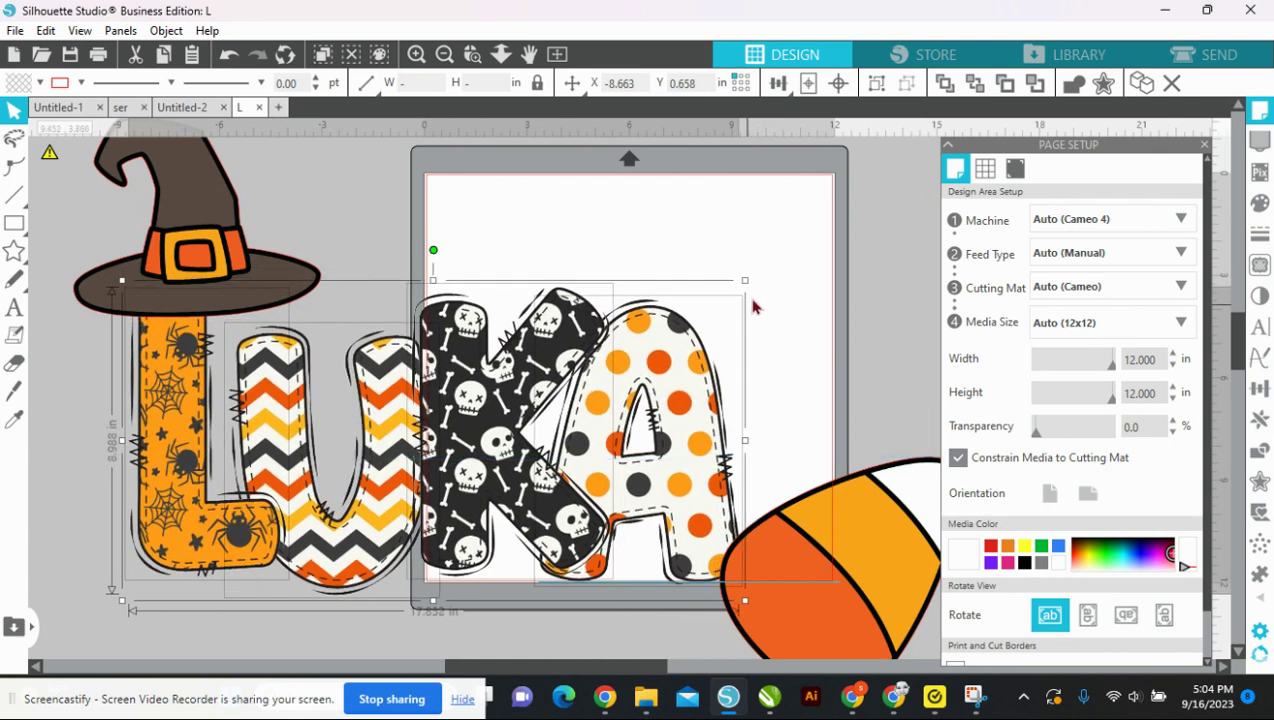
{"action": "left_click", "coordinate": [826, 453]}
{"action": "left_click_drag", "start_coordinate": [848, 548], "coordinate": [858, 236]}
Step: Shrink the witch hat to about 5.39 by 4.38 in and seat it, tilted, on top of the smaller L
{"action": "left_click", "coordinate": [207, 238]}
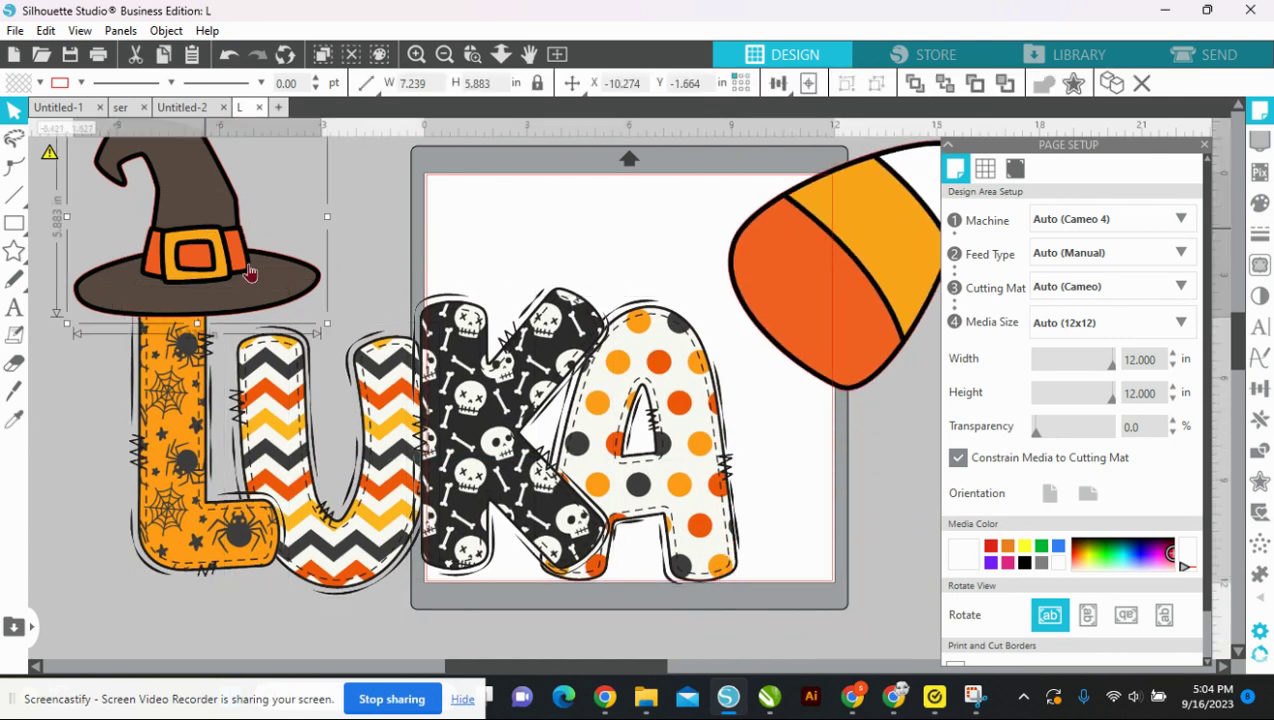
{"action": "left_click_drag", "start_coordinate": [326, 322], "coordinate": [263, 271]}
{"action": "left_click_drag", "start_coordinate": [177, 217], "coordinate": [184, 302]}
{"action": "left_click_drag", "start_coordinate": [173, 160], "coordinate": [150, 160]}
{"action": "left_click_drag", "start_coordinate": [152, 261], "coordinate": [146, 266]}
{"action": "left_click", "coordinate": [364, 247]}
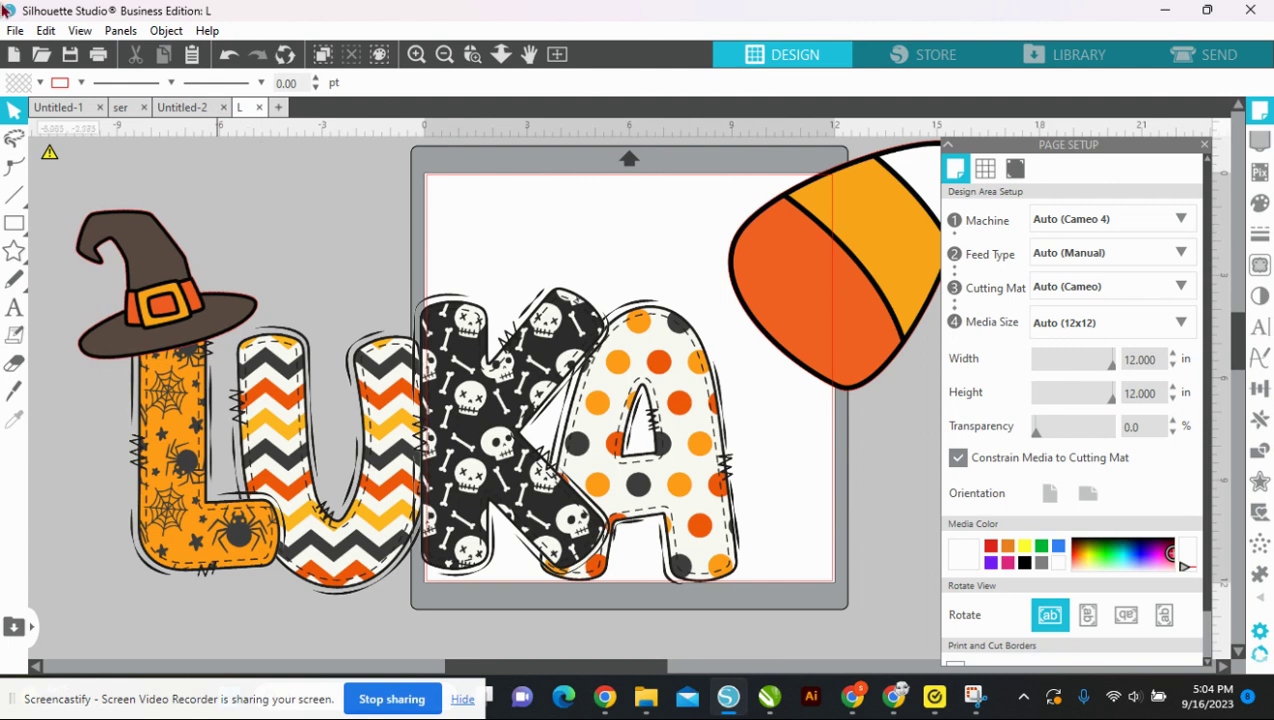
Step: Send the witch hat behind the L and bring it back to the front
{"action": "right_click", "coordinate": [158, 270]}
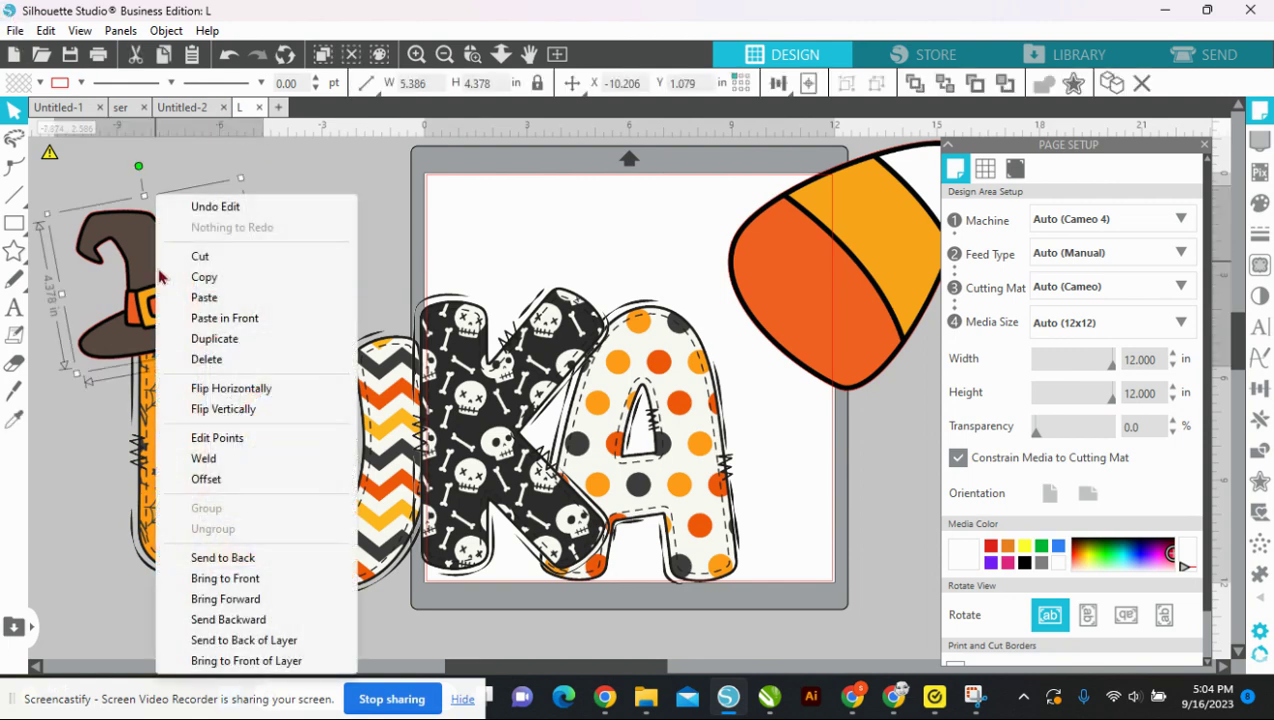
{"action": "left_click", "coordinate": [240, 561]}
{"action": "right_click", "coordinate": [145, 259]}
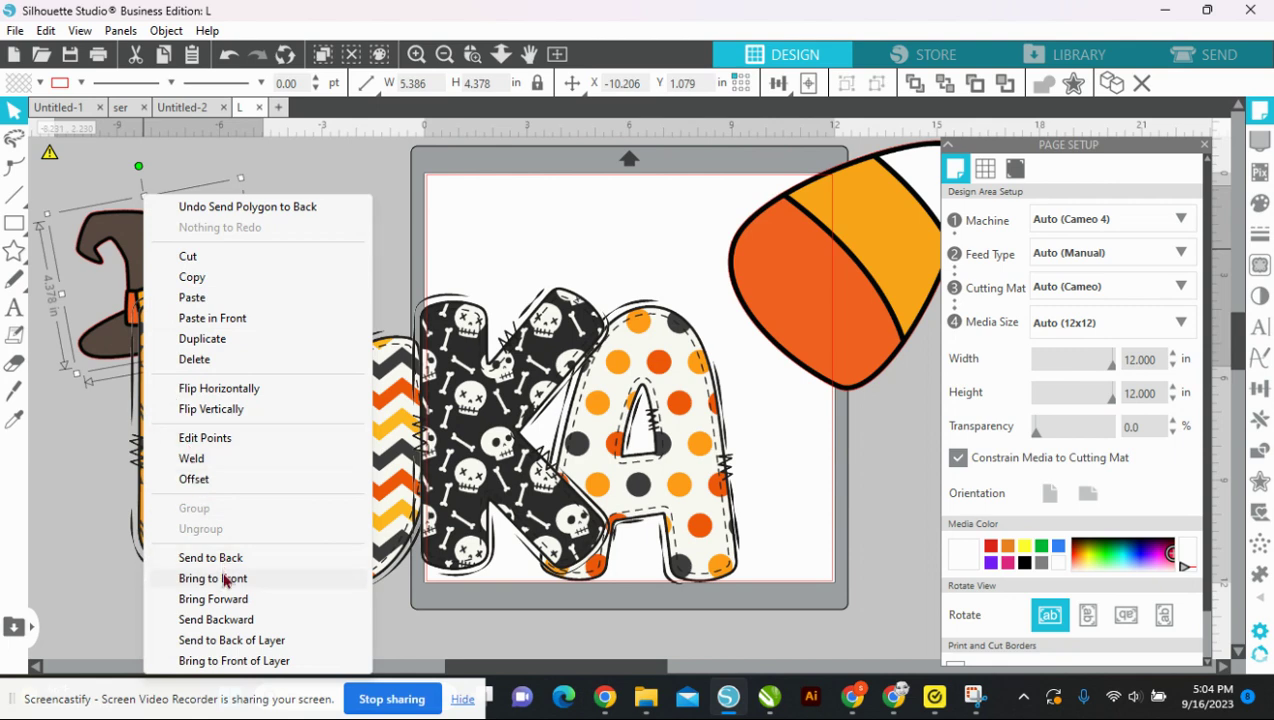
{"action": "left_click", "coordinate": [225, 579]}
Step: Set the witch hat's line color to transparent
{"action": "left_click", "coordinate": [82, 84]}
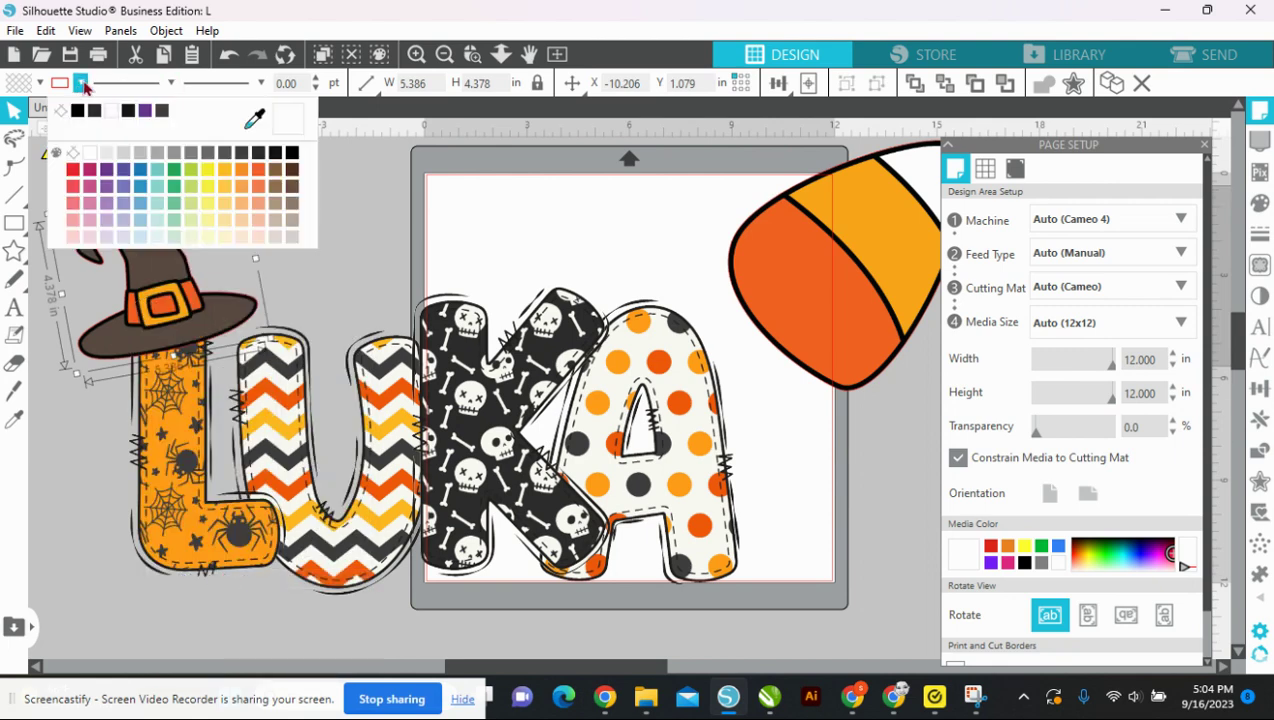
{"action": "left_click", "coordinate": [62, 112]}
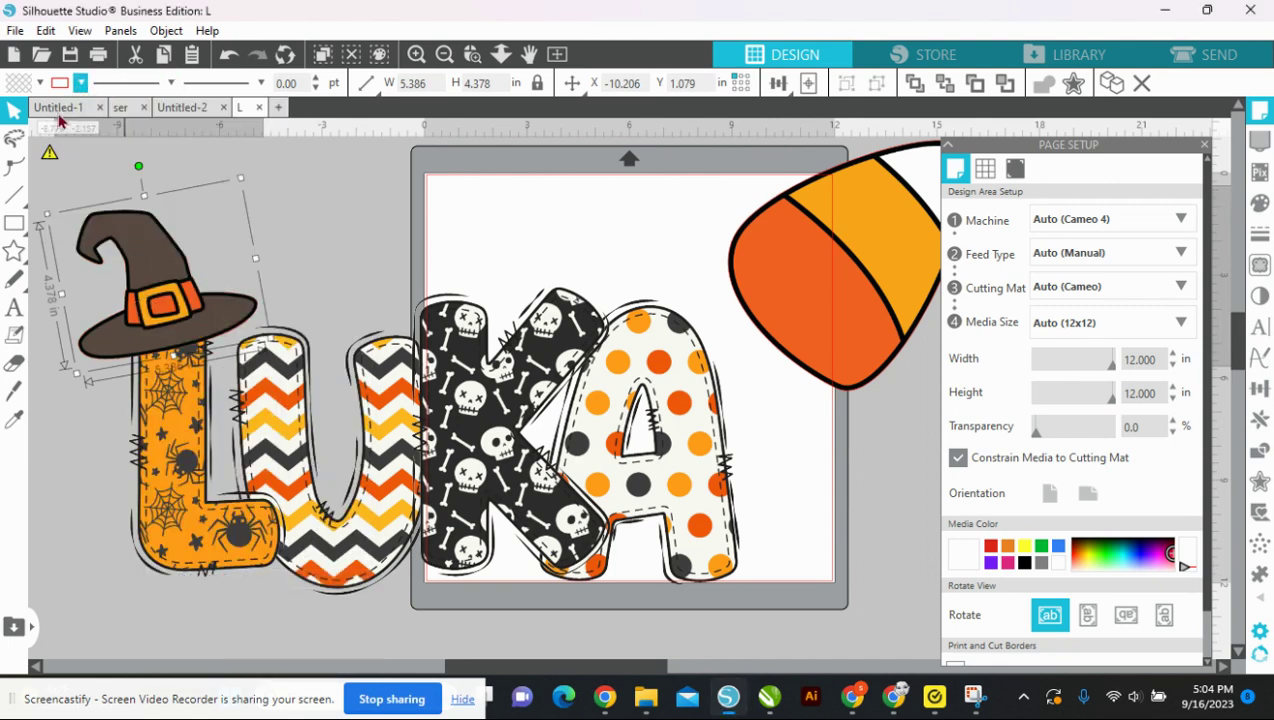
{"action": "left_click", "coordinate": [405, 226]}
Step: Merge the broom image, Clipart (5), from the Clipart folder and flip it horizontally
{"action": "left_click", "coordinate": [13, 31]}
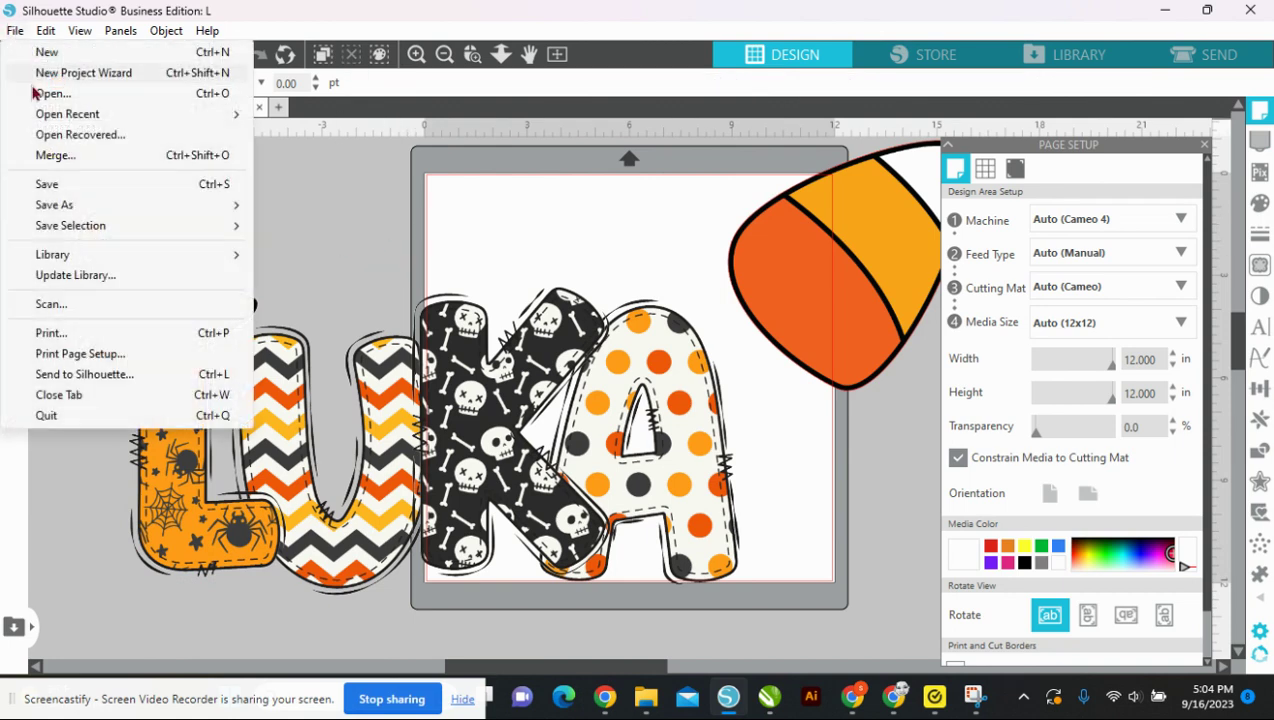
{"action": "left_click", "coordinate": [55, 156]}
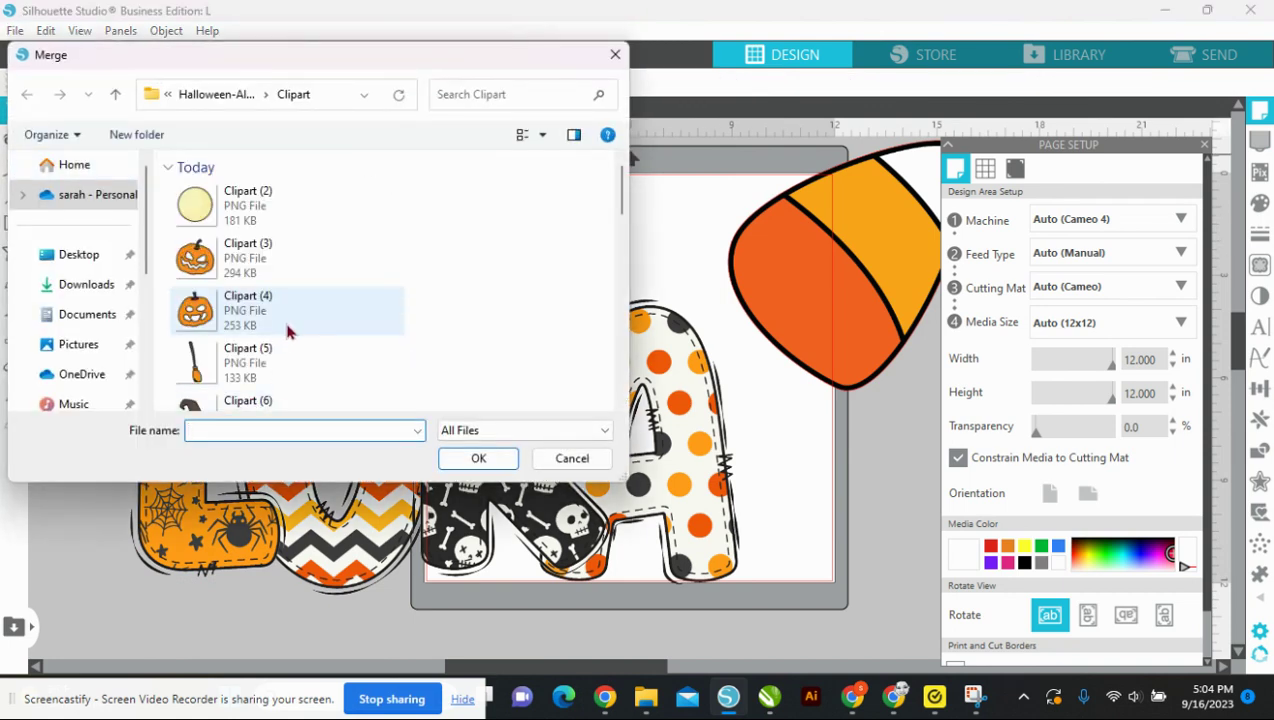
{"action": "scroll", "coordinate": [288, 320], "scroll_direction": "down", "scroll_amount": 2}
{"action": "double_click", "coordinate": [246, 232]}
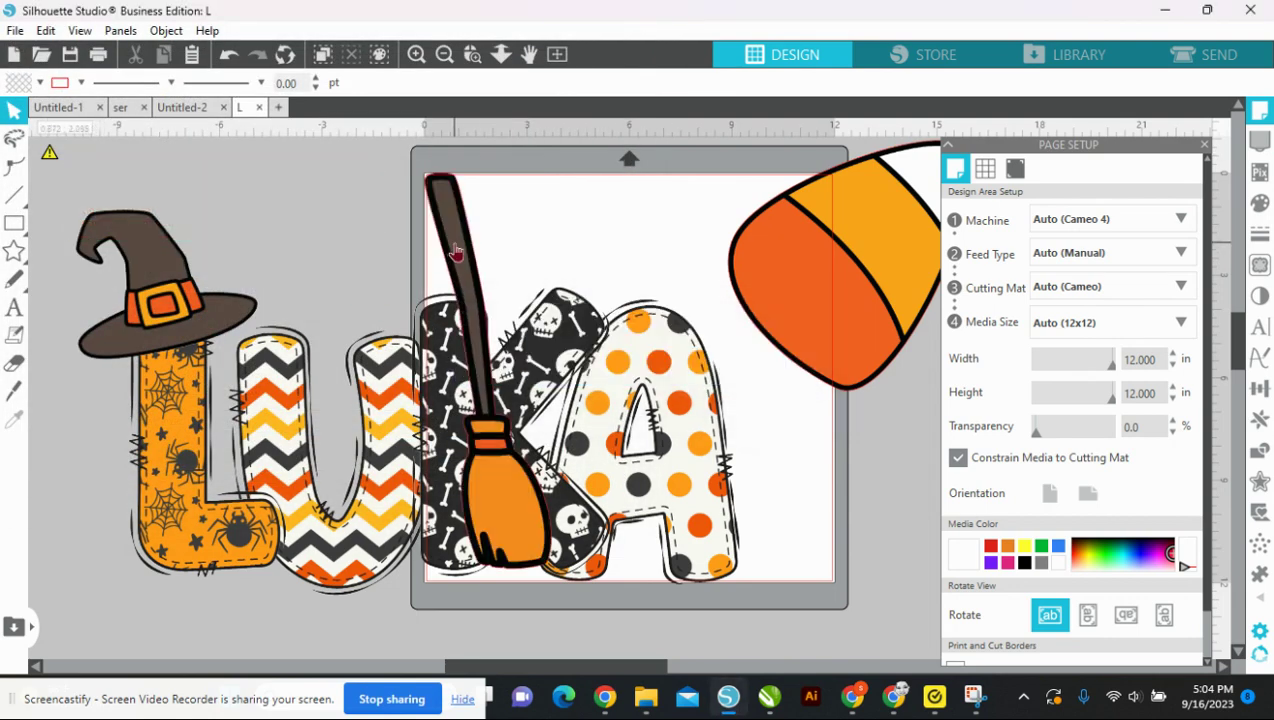
{"action": "right_click", "coordinate": [455, 250]}
{"action": "left_click", "coordinate": [531, 389]}
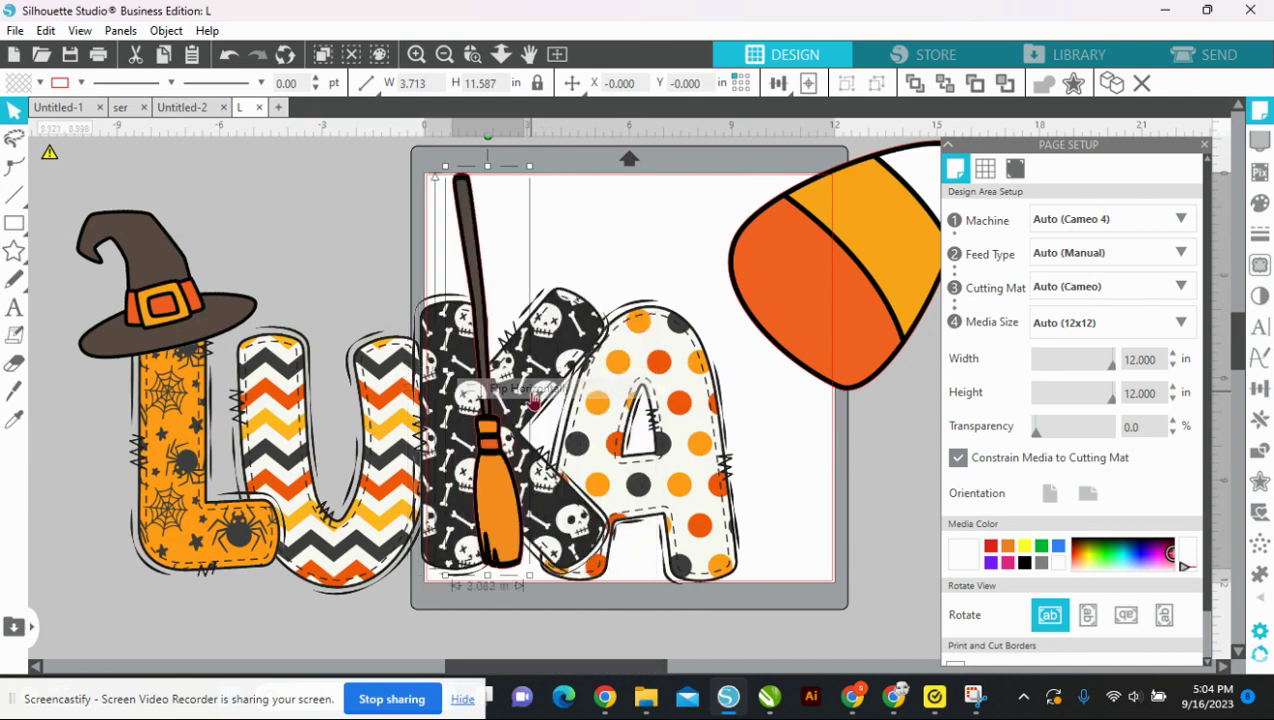
Step: Shrink the broom to about 2.37 by 7.40 in and lay it tilted across the lower part of the chevron U
{"action": "left_click_drag", "start_coordinate": [517, 226], "coordinate": [565, 314]}
{"action": "left_click_drag", "start_coordinate": [605, 250], "coordinate": [583, 378]}
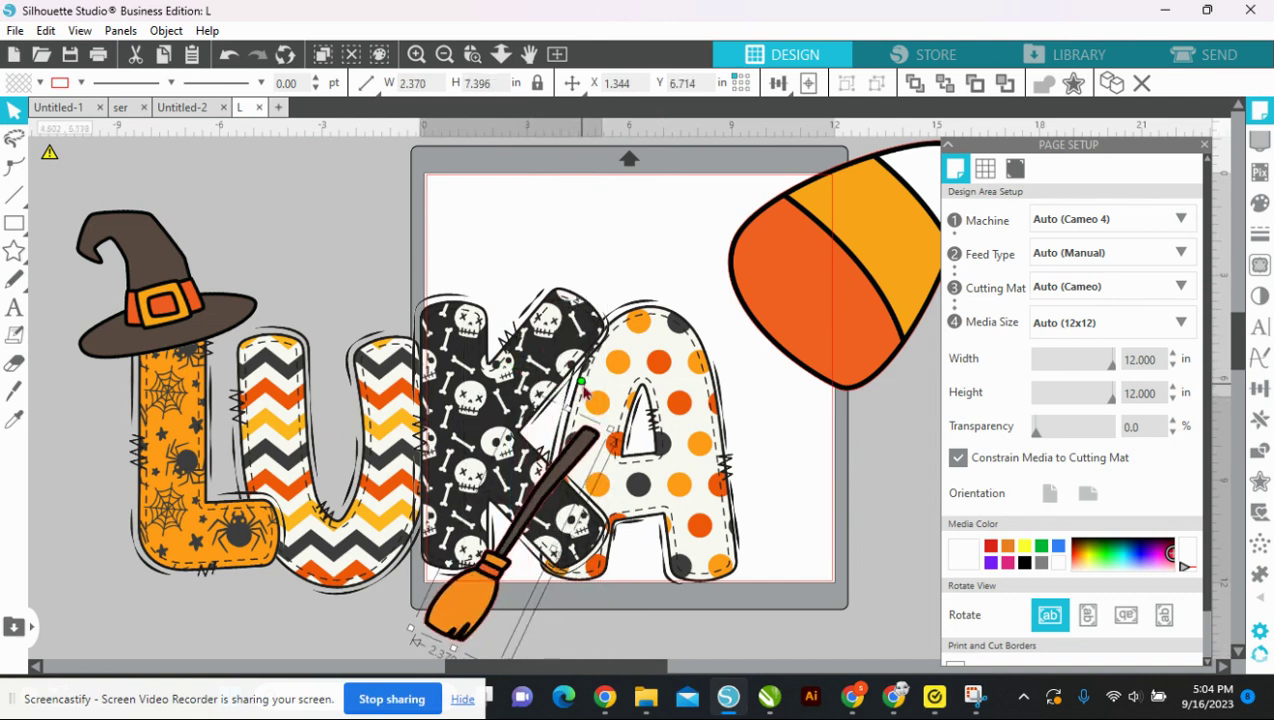
{"action": "left_click_drag", "start_coordinate": [570, 470], "coordinate": [392, 452]}
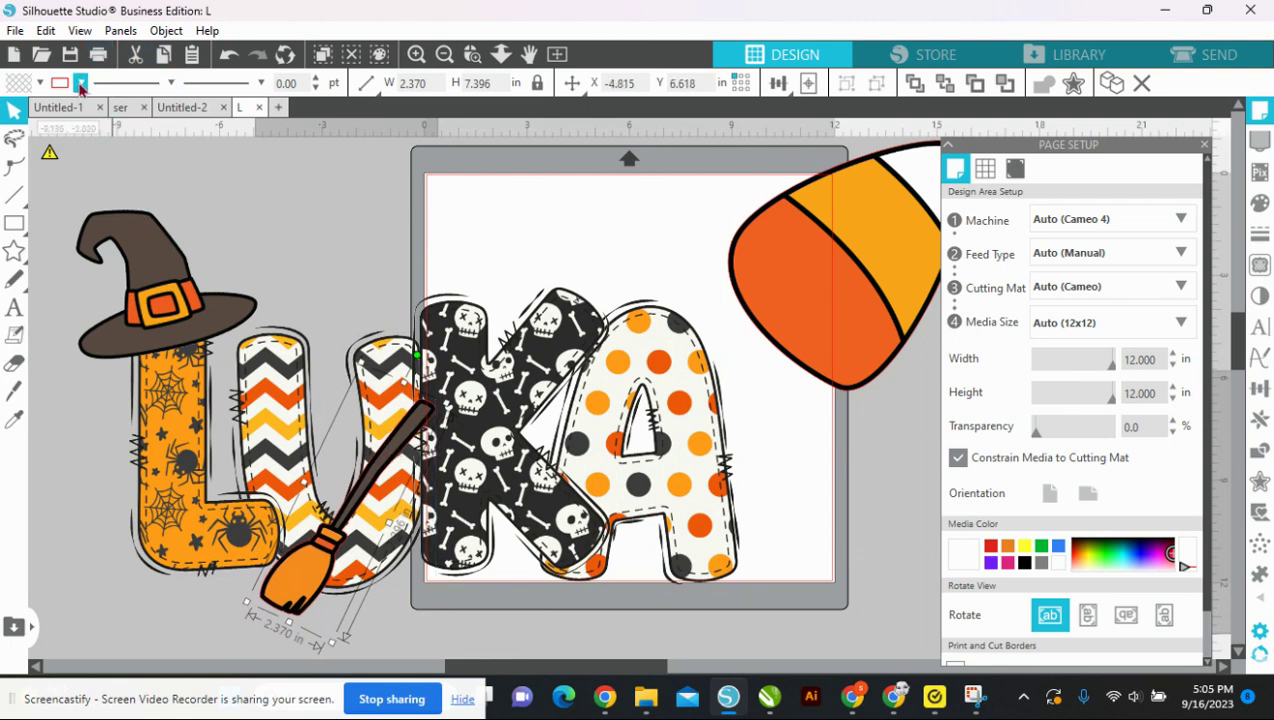
Step: Set the broom's line color to transparent
{"action": "left_click", "coordinate": [81, 85]}
{"action": "left_click", "coordinate": [62, 117]}
Step: Merge the jack-o'-lantern image, Clipart (3), and shrink it to about 5.04 by 4.76 in over the lower part of the A
{"action": "left_click", "coordinate": [15, 31]}
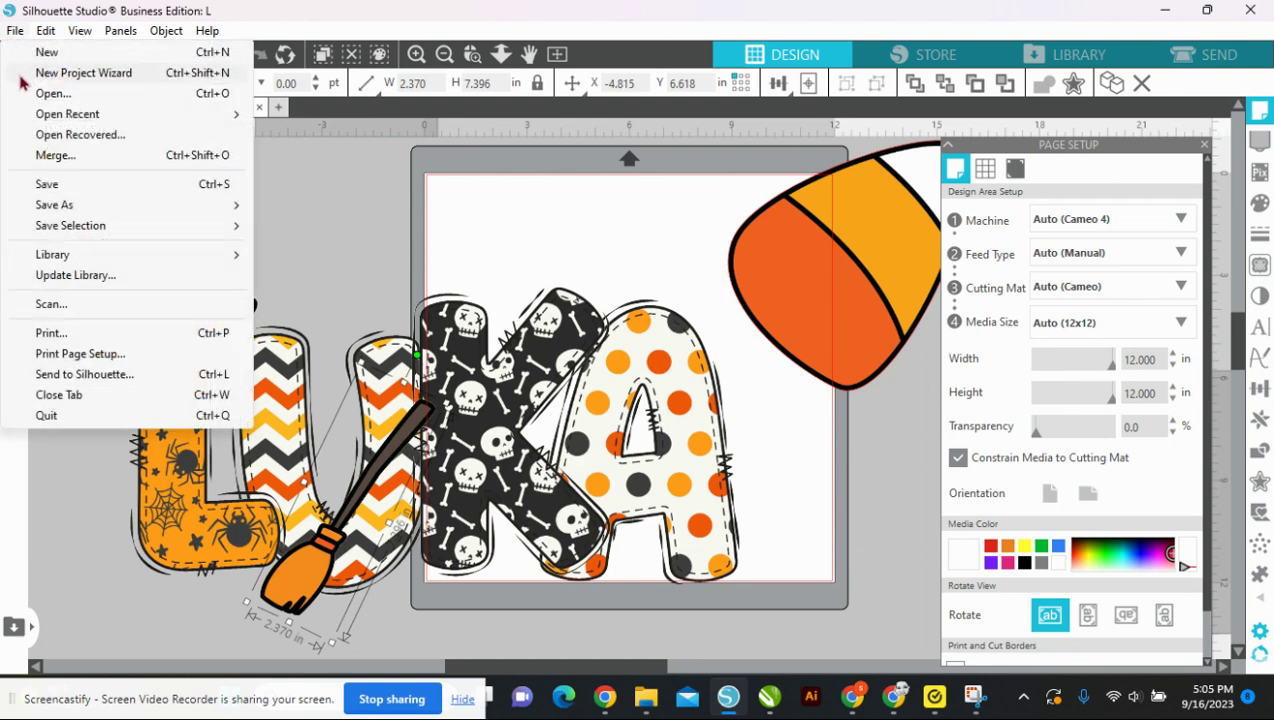
{"action": "left_click", "coordinate": [38, 157]}
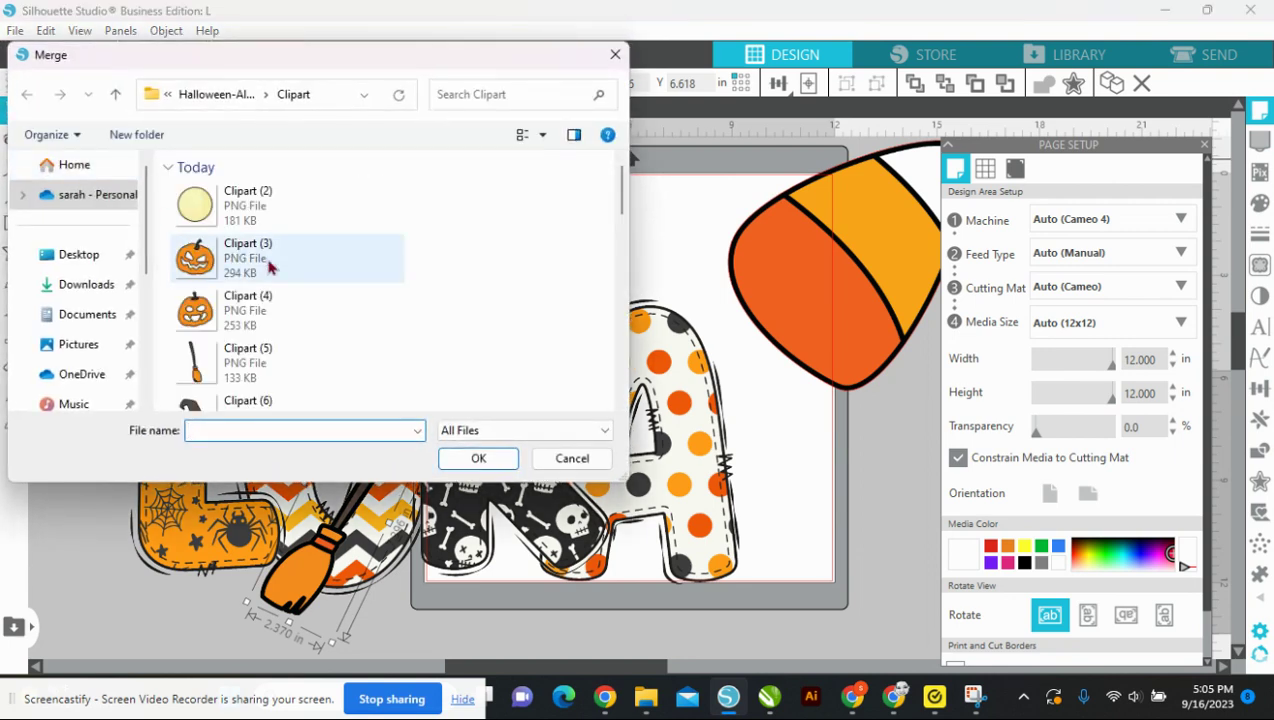
{"action": "double_click", "coordinate": [204, 256]}
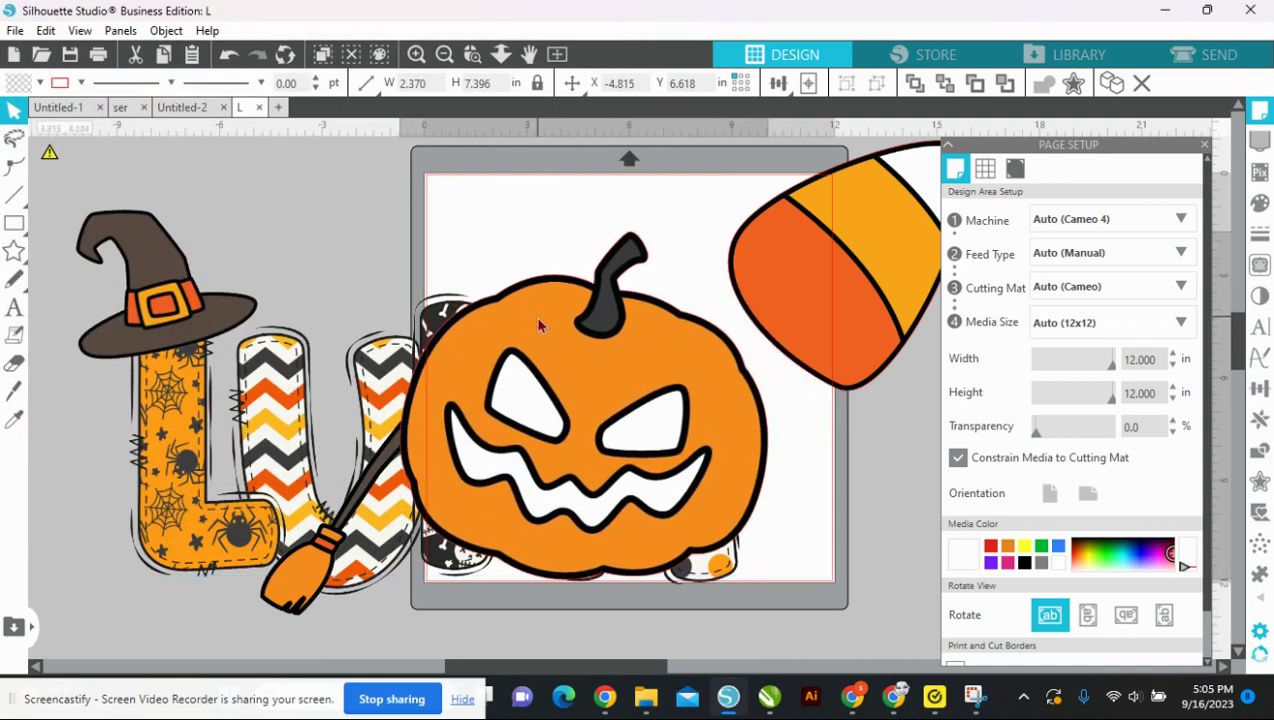
{"action": "left_click", "coordinate": [432, 242]}
{"action": "left_click_drag", "start_coordinate": [393, 228], "coordinate": [583, 435]}
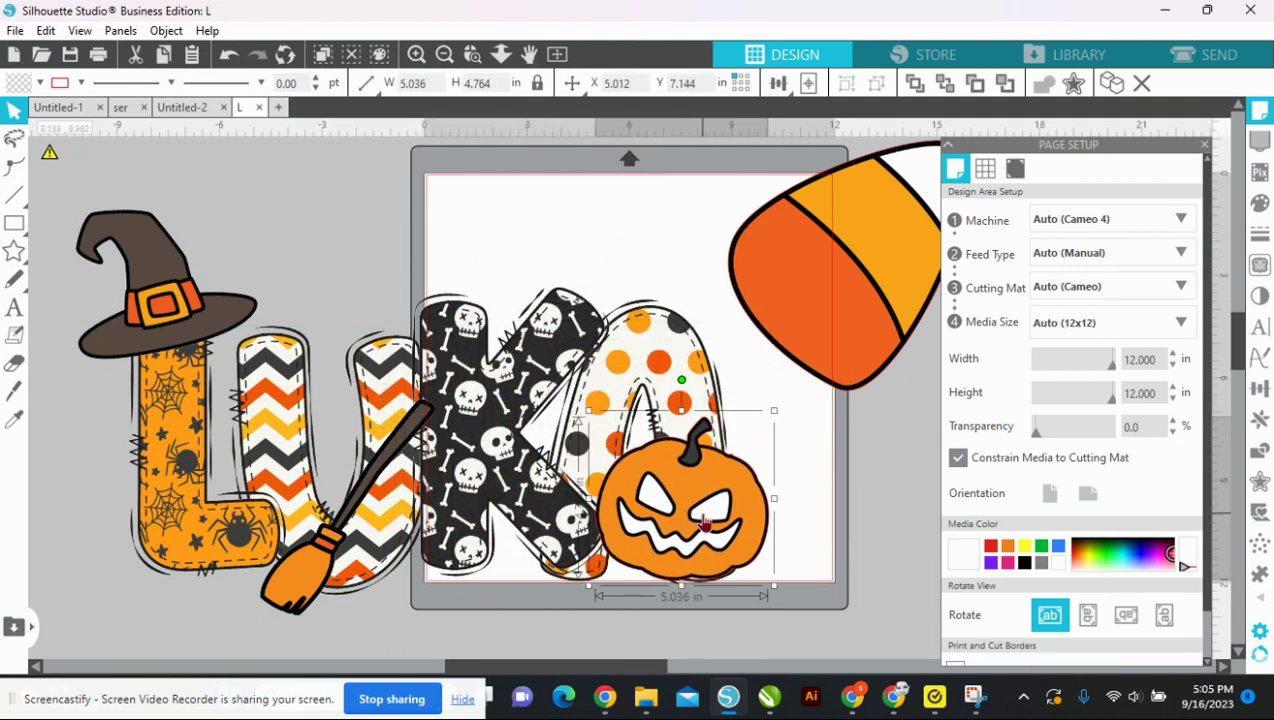
Step: Set the pumpkin's line color to transparent and move it beside the foot of the A's right leg
{"action": "left_click", "coordinate": [80, 83]}
{"action": "left_click", "coordinate": [62, 113]}
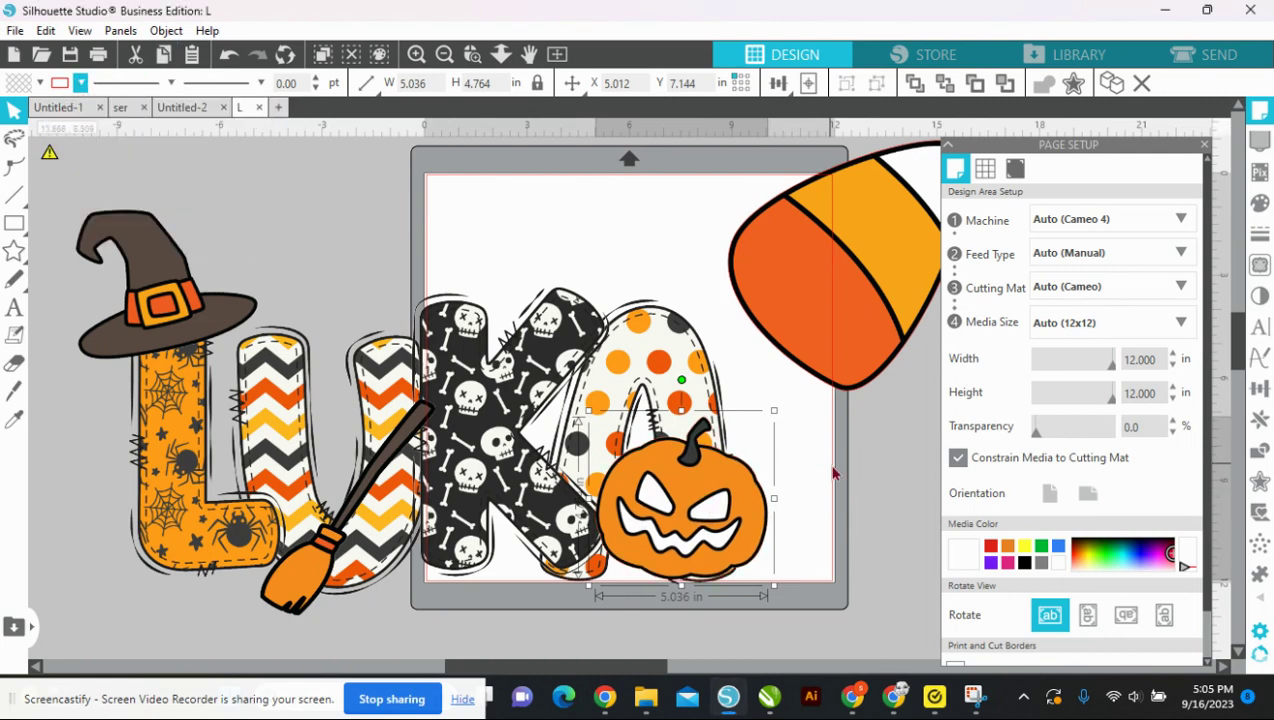
{"action": "left_click_drag", "start_coordinate": [722, 515], "coordinate": [812, 540]}
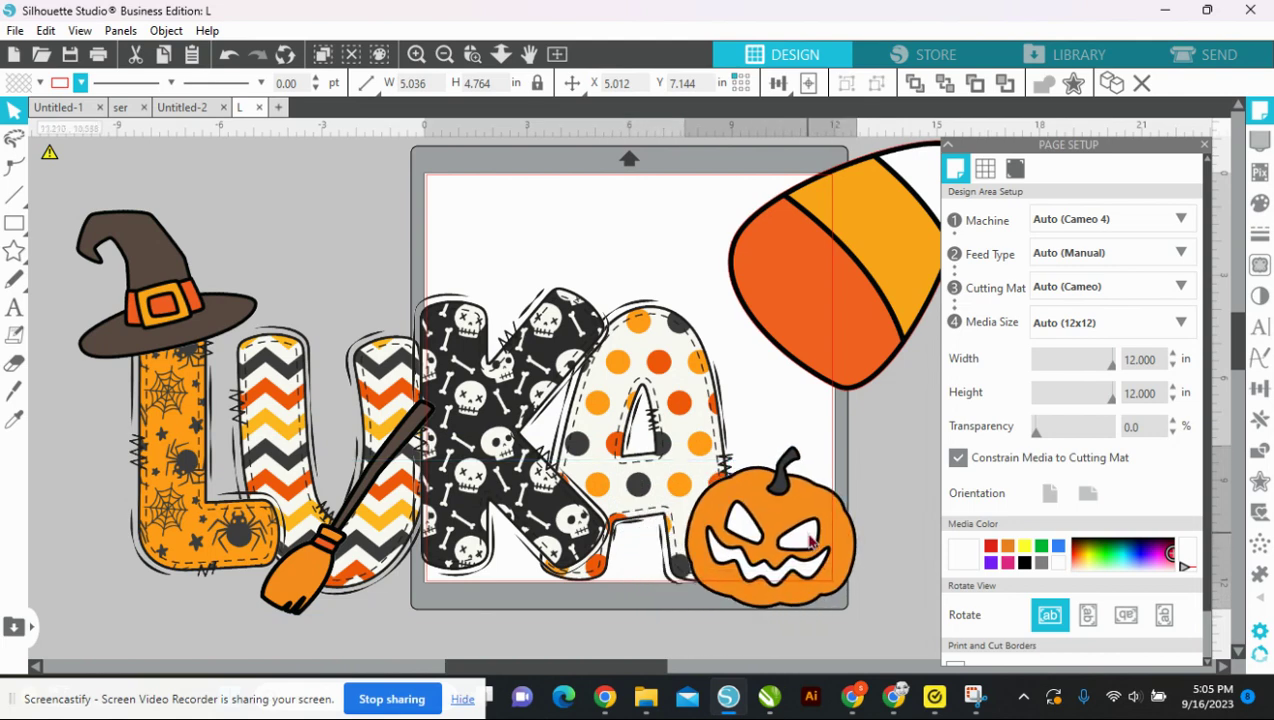
Step: Send the pumpkin behind the letters and bring it back to the front
{"action": "right_click", "coordinate": [811, 541]}
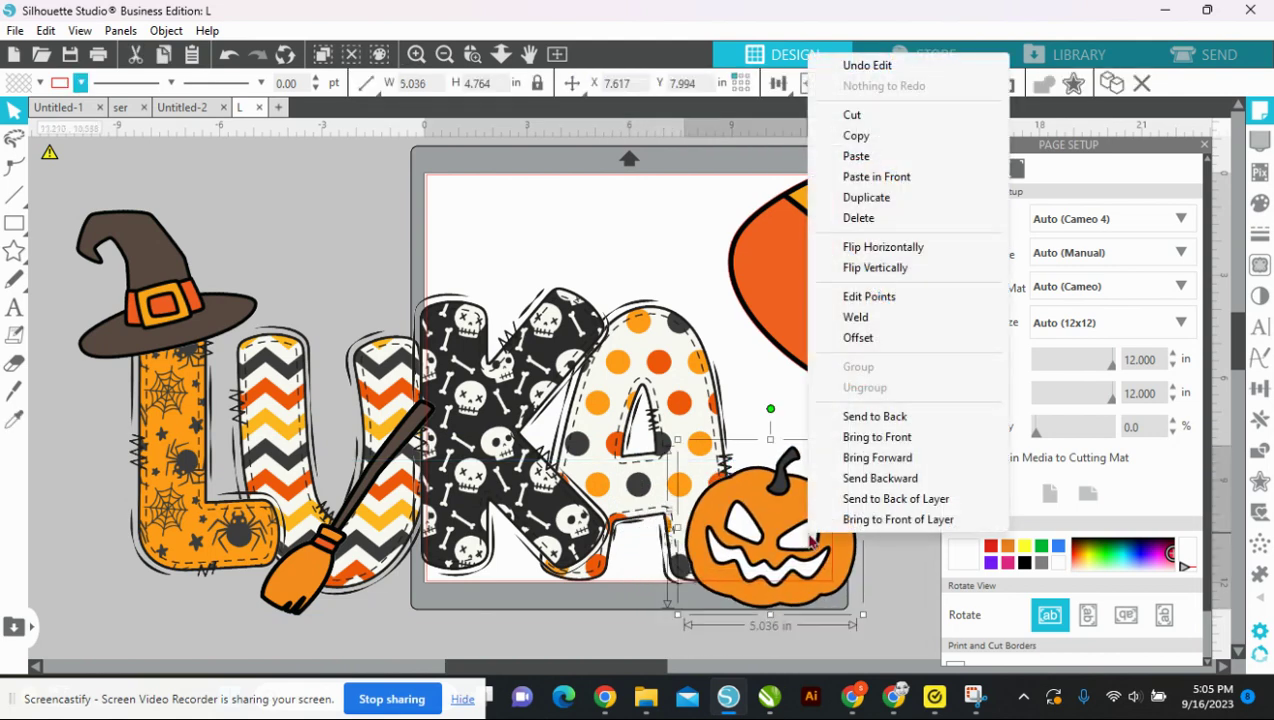
{"action": "left_click", "coordinate": [859, 428]}
{"action": "right_click", "coordinate": [780, 556]}
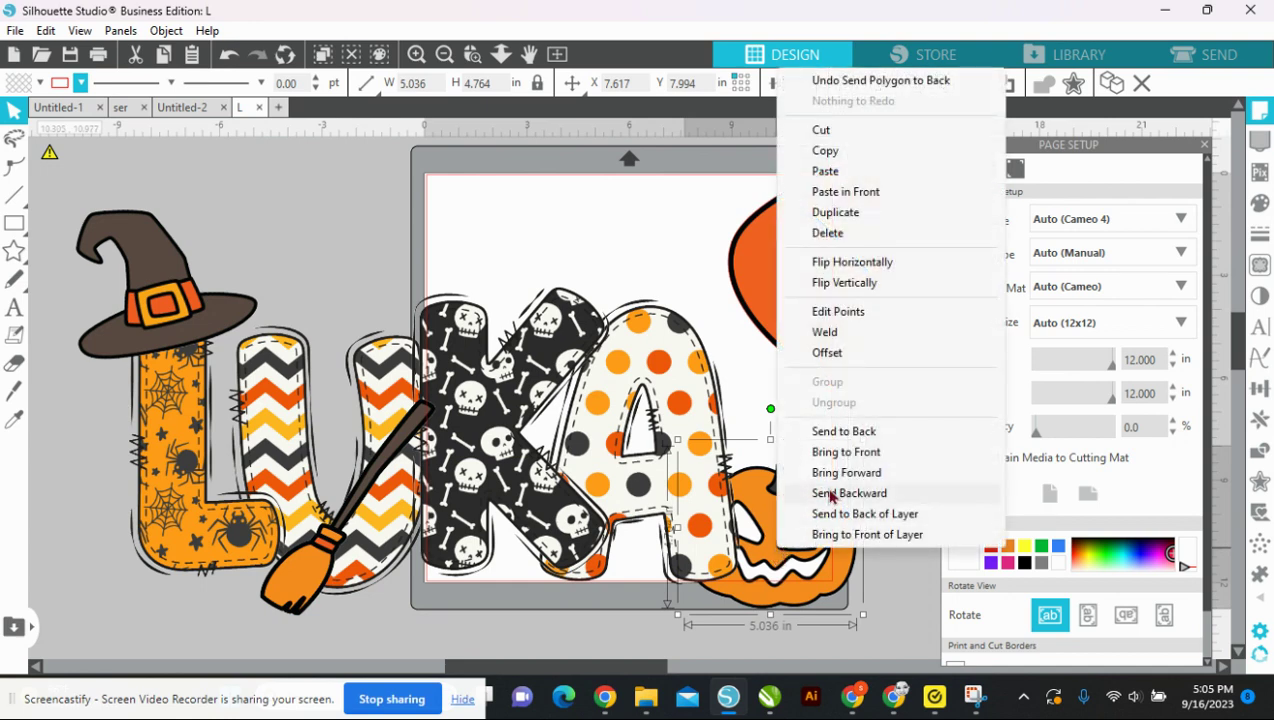
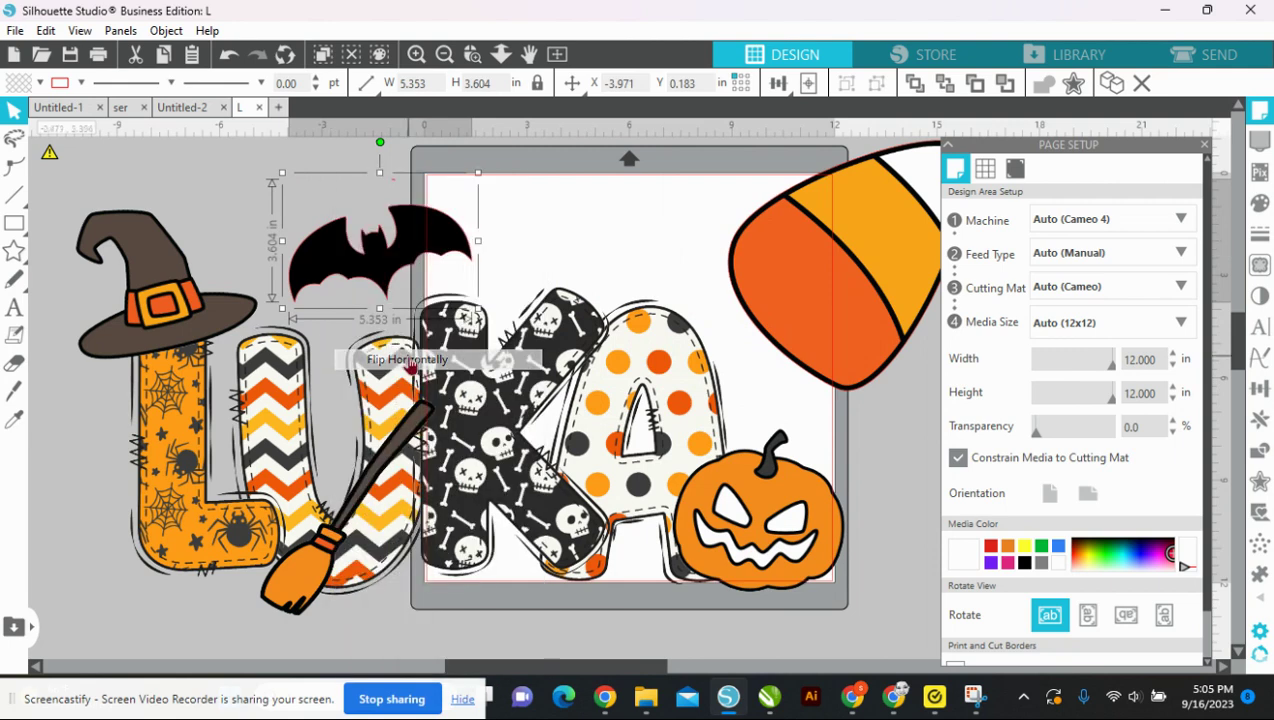
Step: Set the bat's line color to transparent and shrink it to about 3.88 by 2.61 in above the U
{"action": "left_click_drag", "start_coordinate": [396, 273], "coordinate": [373, 308]}
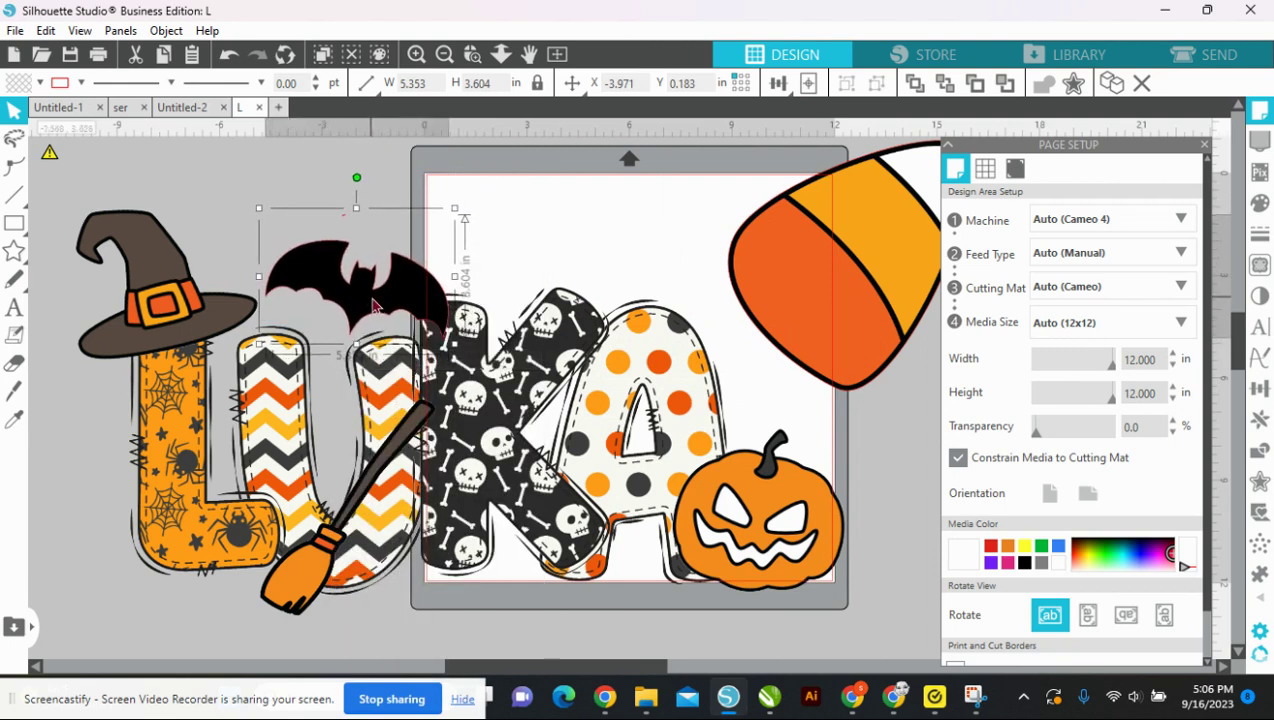
{"action": "left_click", "coordinate": [81, 83]}
{"action": "left_click", "coordinate": [542, 270]}
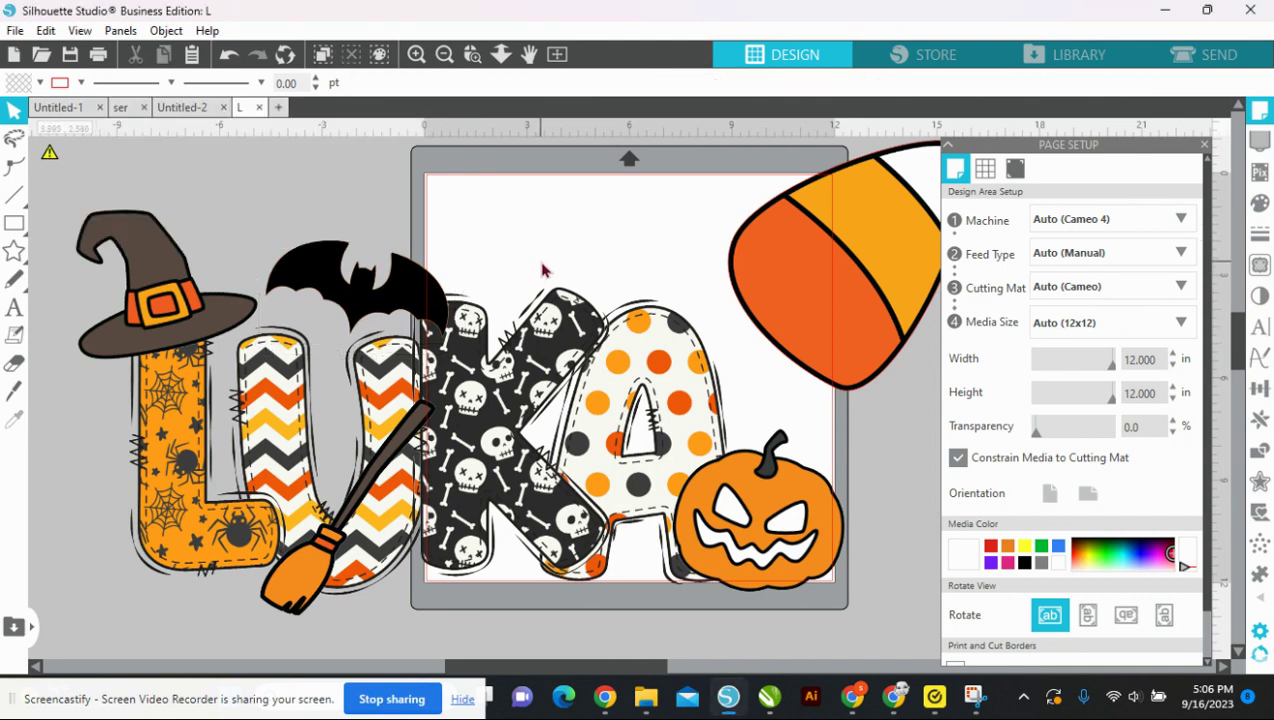
{"action": "left_click_drag", "start_coordinate": [427, 311], "coordinate": [352, 276]}
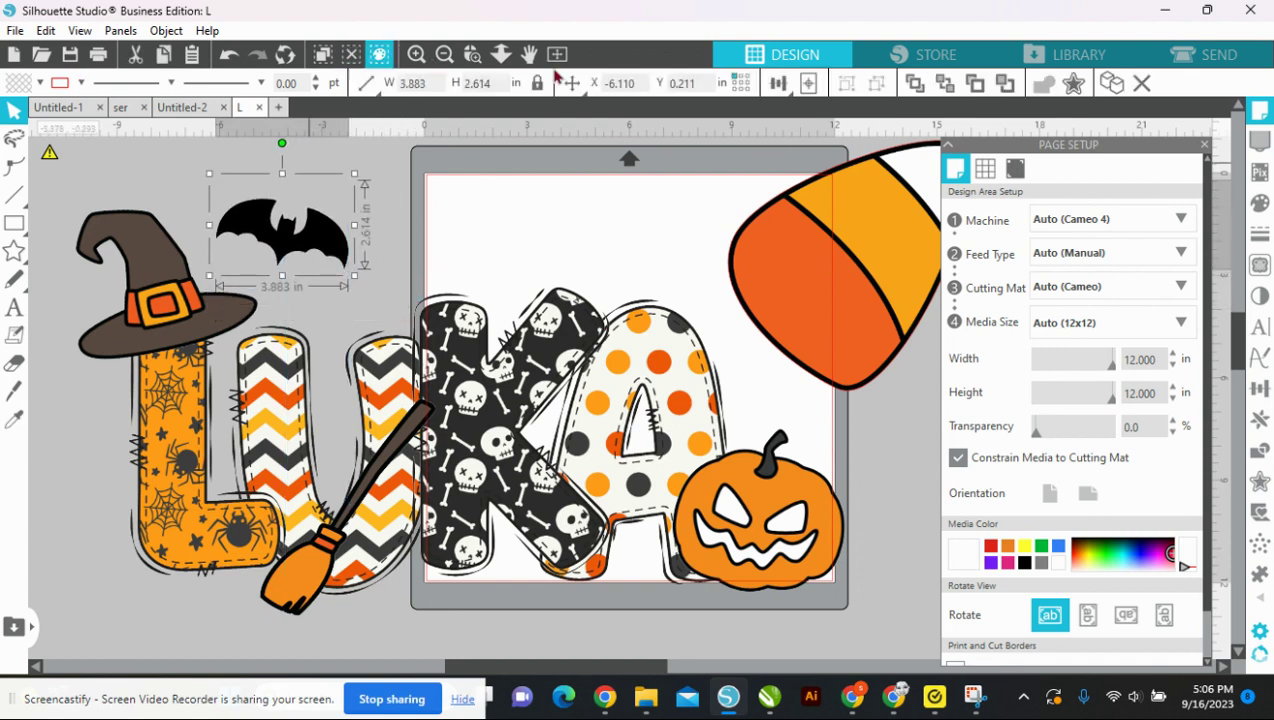
Step: Duplicate the bat, flip the copy horizontally and place it at the top of the polka-dot A
{"action": "left_click", "coordinate": [1110, 83]}
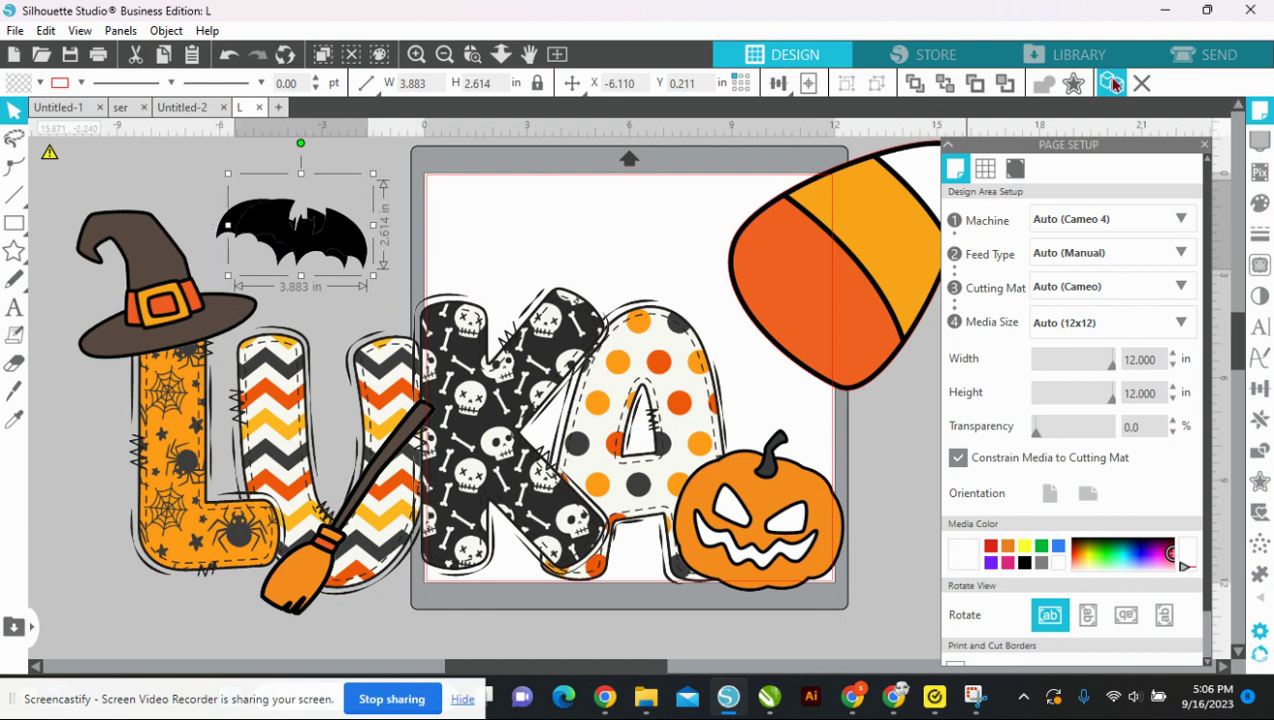
{"action": "left_click_drag", "start_coordinate": [340, 238], "coordinate": [550, 266]}
{"action": "right_click", "coordinate": [550, 266]}
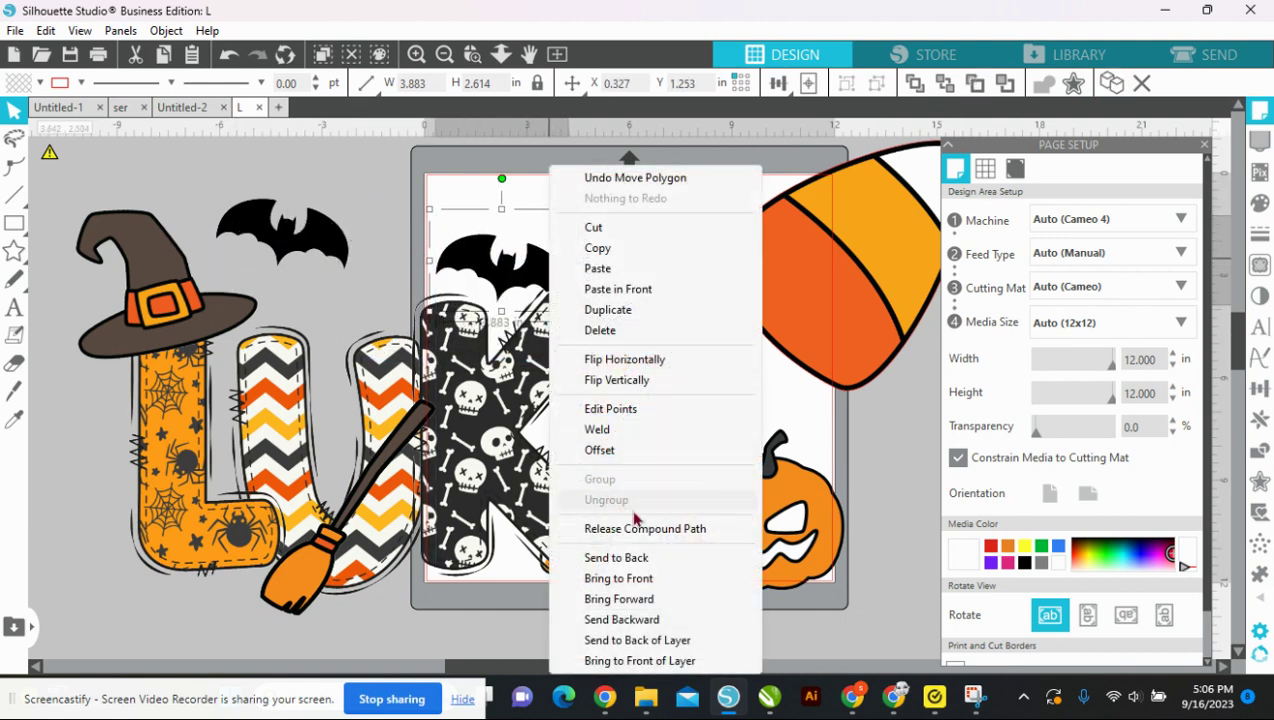
{"action": "left_click", "coordinate": [627, 368]}
{"action": "left_click_drag", "start_coordinate": [516, 282], "coordinate": [650, 297]}
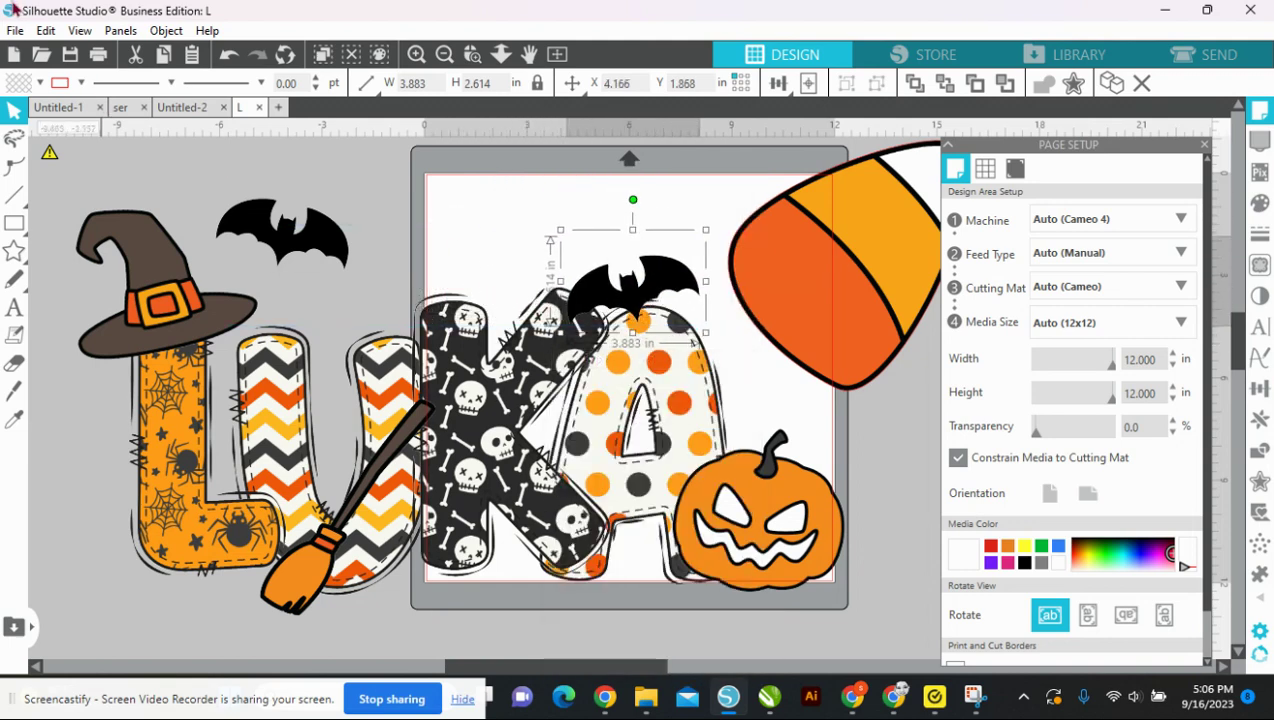
Step: Merge the spiderweb image, Clipart (16), from the Clipart folder into the design
{"action": "left_click", "coordinate": [15, 31]}
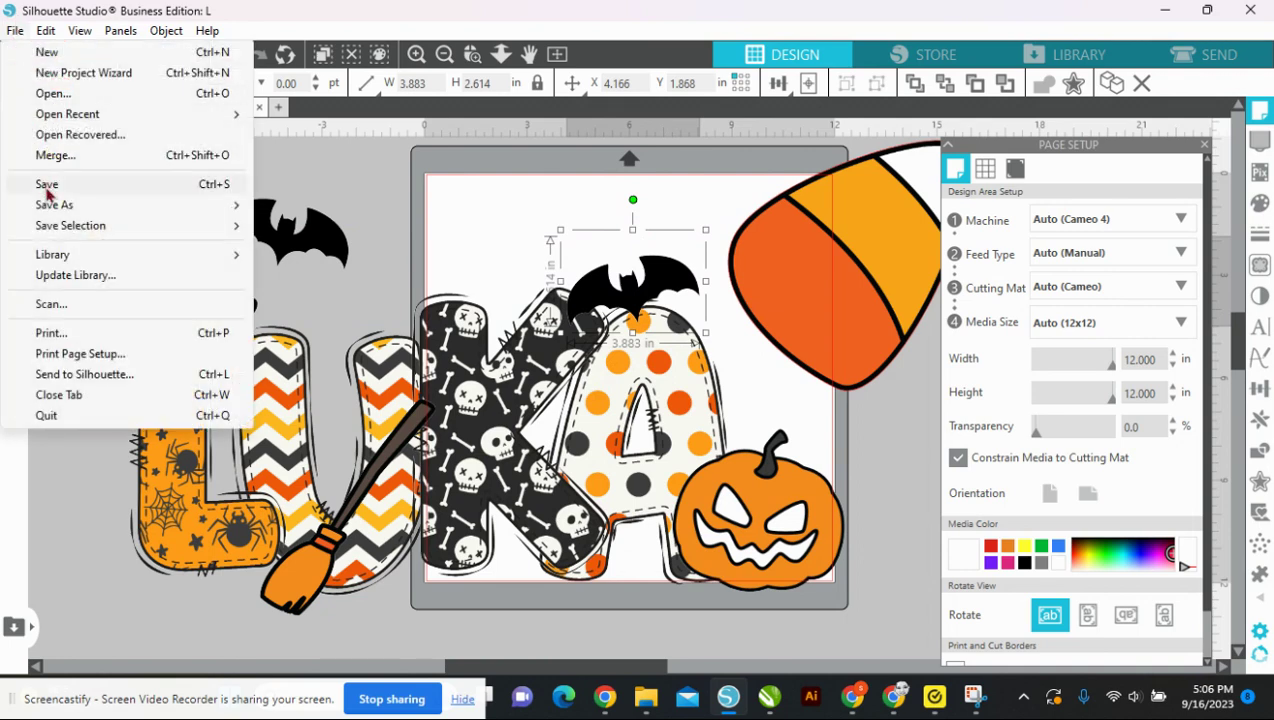
{"action": "left_click", "coordinate": [62, 155]}
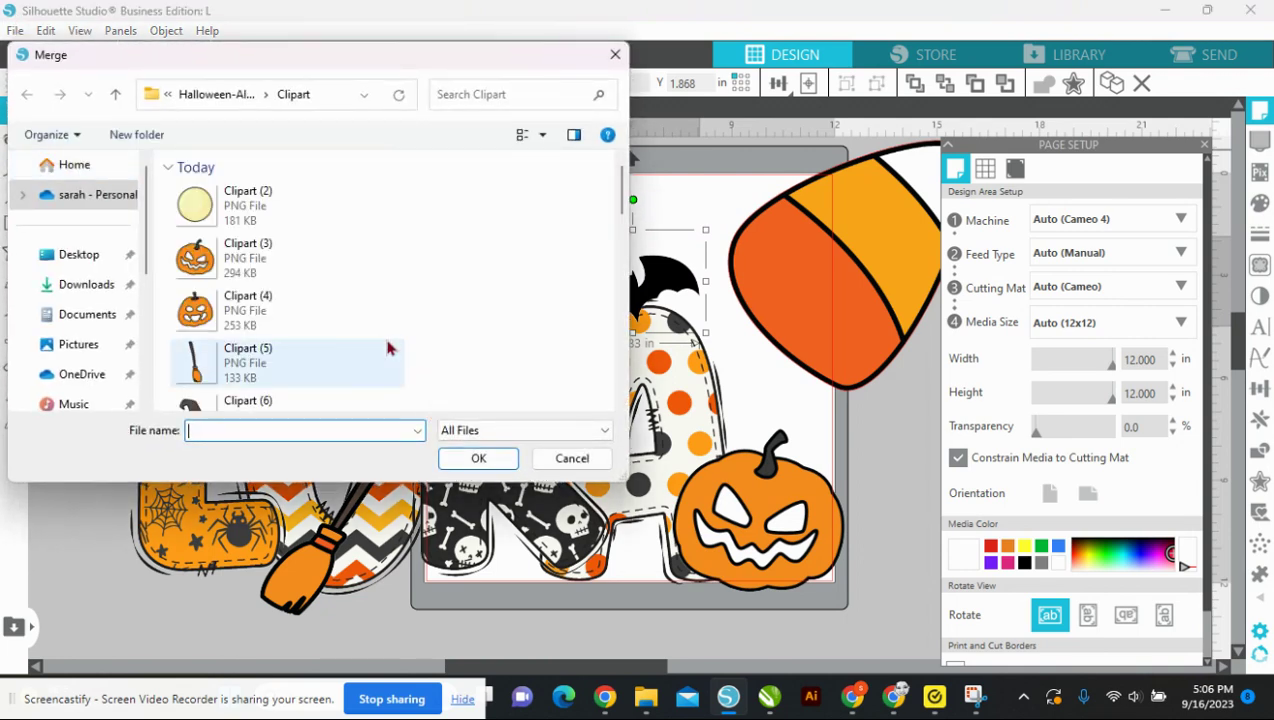
{"action": "scroll", "coordinate": [390, 346], "scroll_direction": "down", "scroll_amount": 5}
{"action": "left_click", "coordinate": [208, 173]}
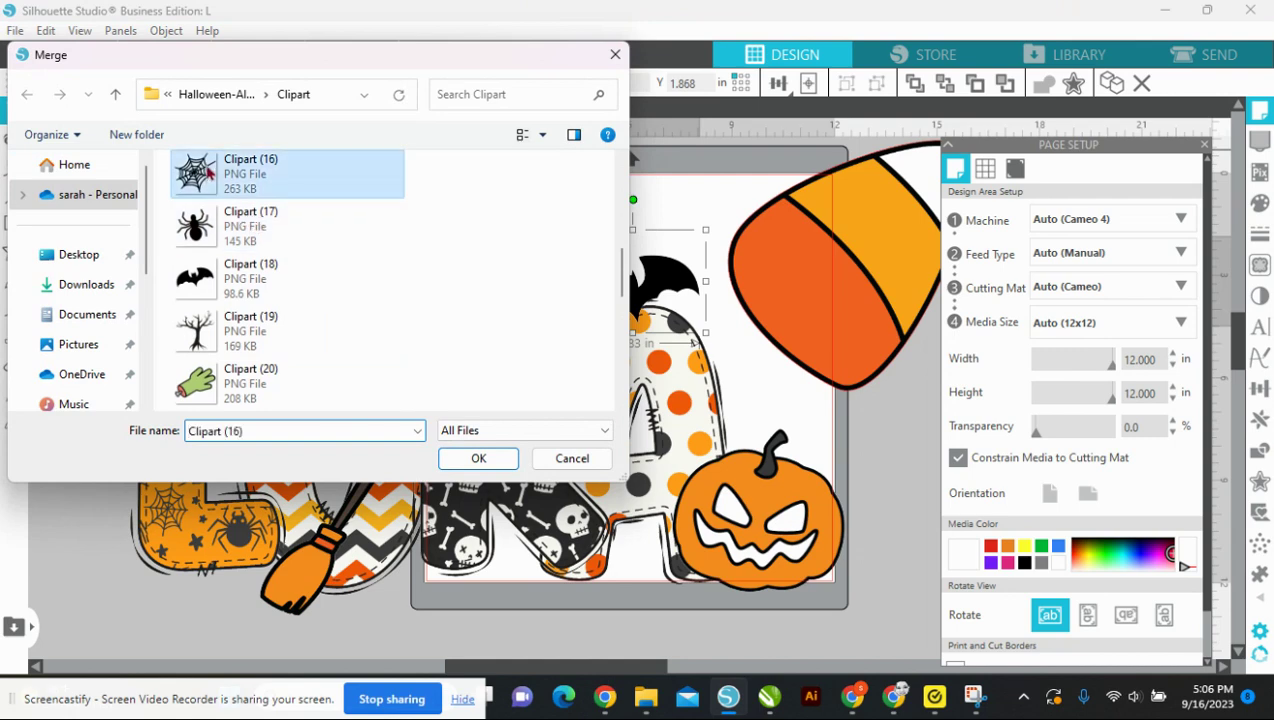
{"action": "double_click", "coordinate": [208, 173]}
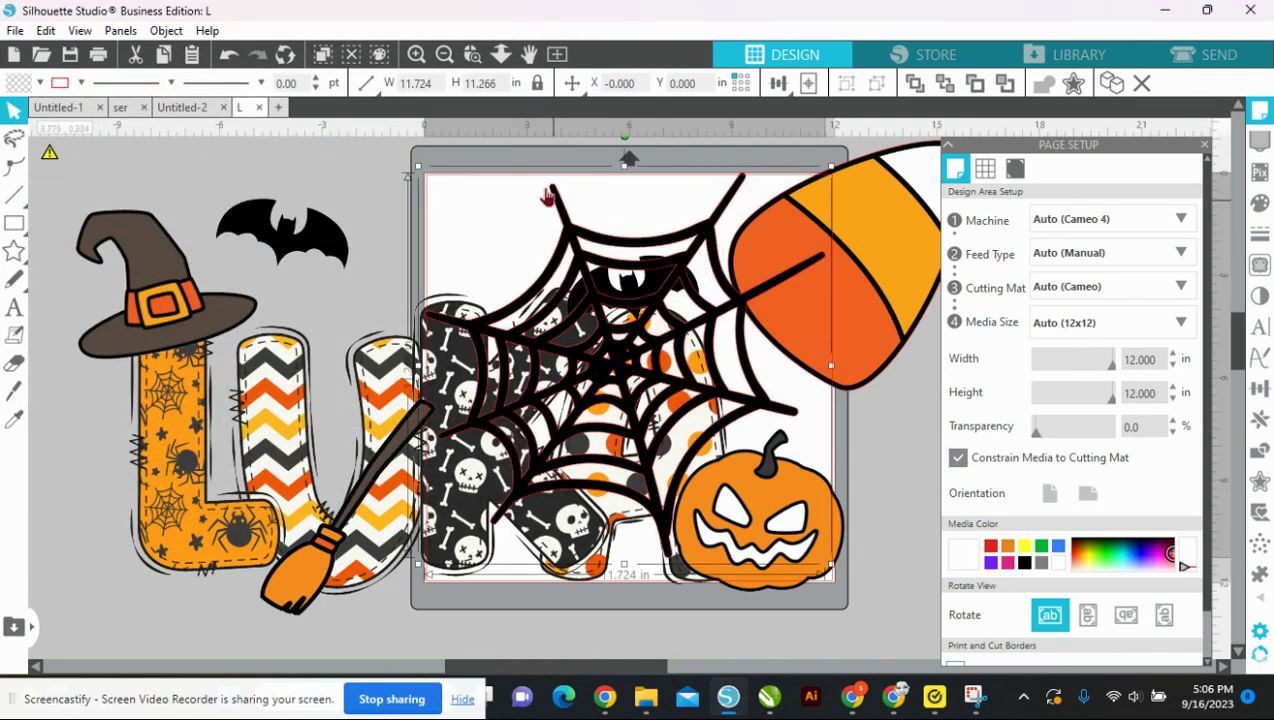
Step: Shrink the spiderweb to about 4.03 by 3.87 in, place it over the top of the U and make its line color transparent
{"action": "left_click_drag", "start_coordinate": [415, 163], "coordinate": [677, 395]}
{"action": "left_click_drag", "start_coordinate": [755, 485], "coordinate": [320, 352]}
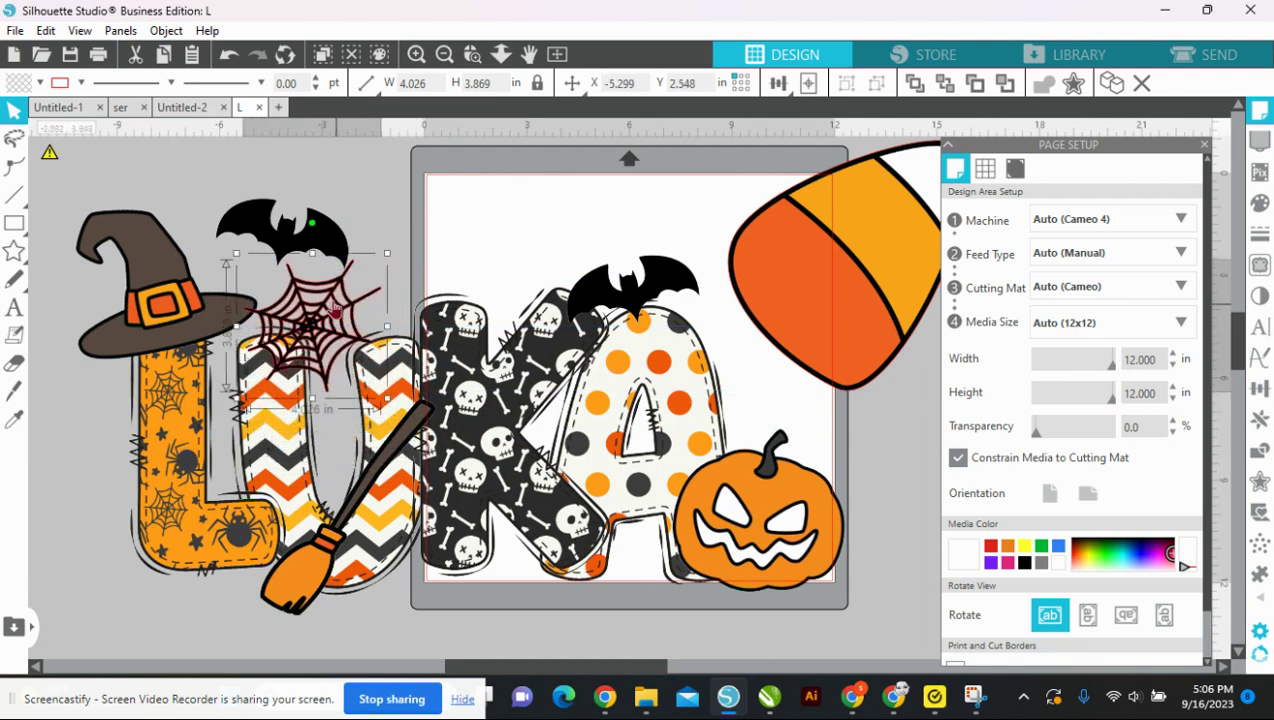
{"action": "right_click", "coordinate": [336, 310]}
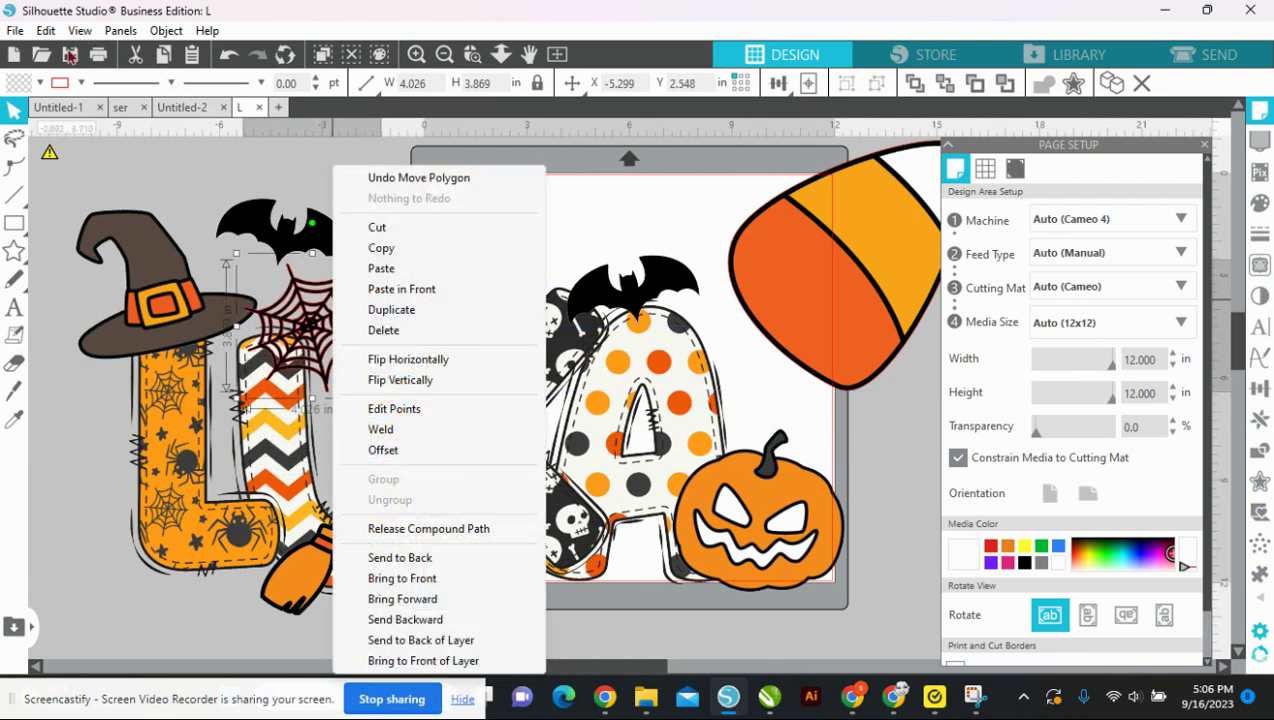
{"action": "left_click", "coordinate": [80, 86]}
{"action": "left_click", "coordinate": [68, 116]}
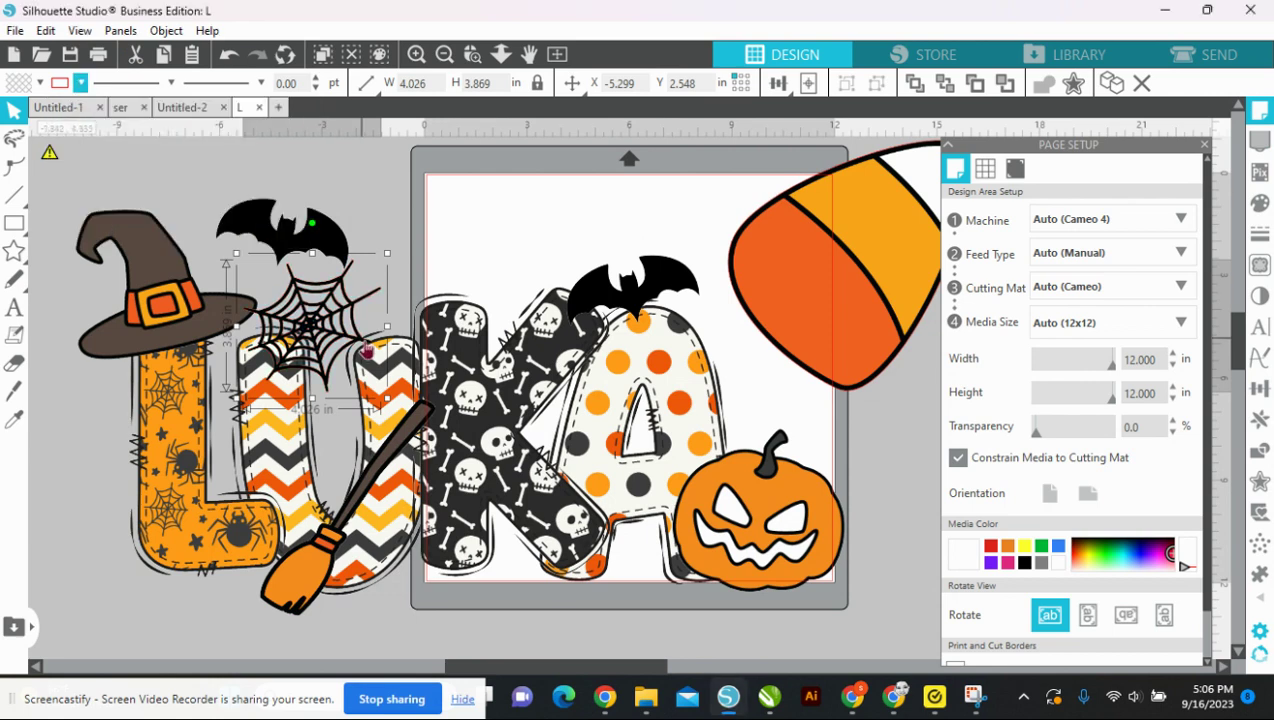
Step: Send the spiderweb to the back, place it between the arms of the chevron U and tilt it slightly counterclockwise
{"action": "right_click", "coordinate": [316, 333]}
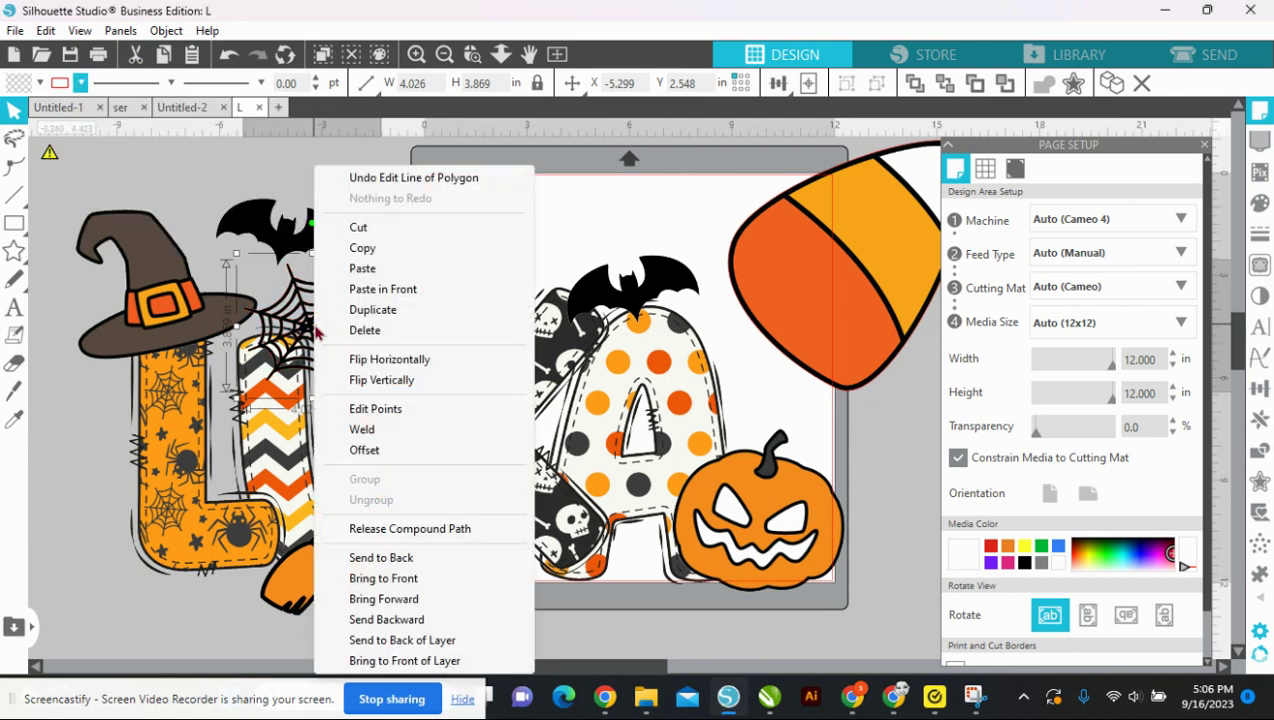
{"action": "left_click", "coordinate": [381, 557]}
{"action": "left_click_drag", "start_coordinate": [326, 334], "coordinate": [345, 417]}
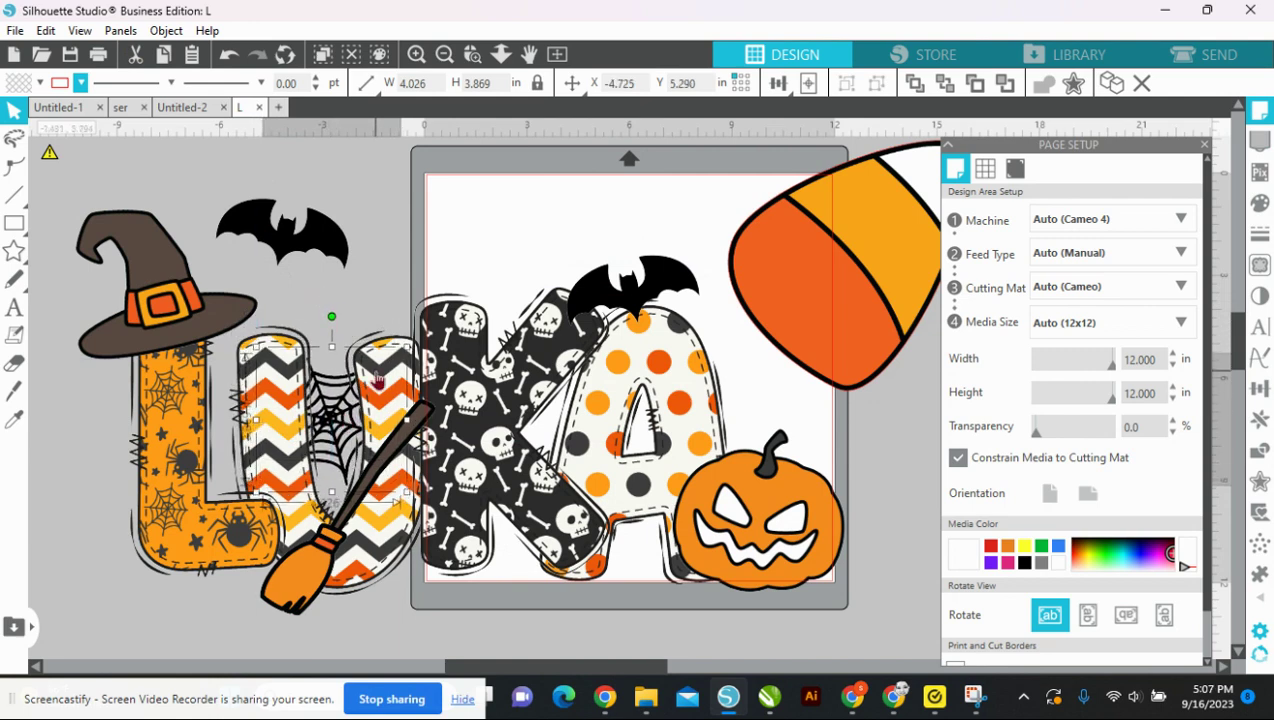
{"action": "left_click_drag", "start_coordinate": [332, 318], "coordinate": [317, 323]}
{"action": "left_click", "coordinate": [495, 234]}
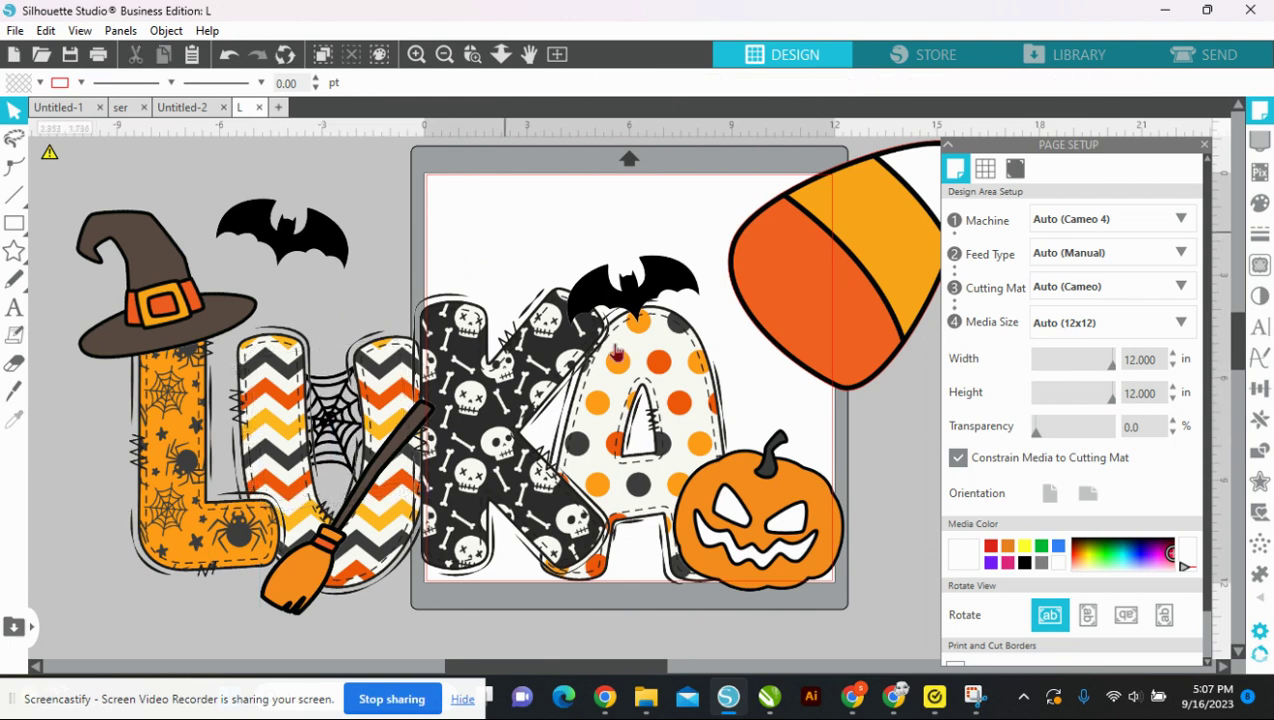
Step: Look through the images in the Clipart folder for another decoration to merge
{"action": "left_click", "coordinate": [28, 35]}
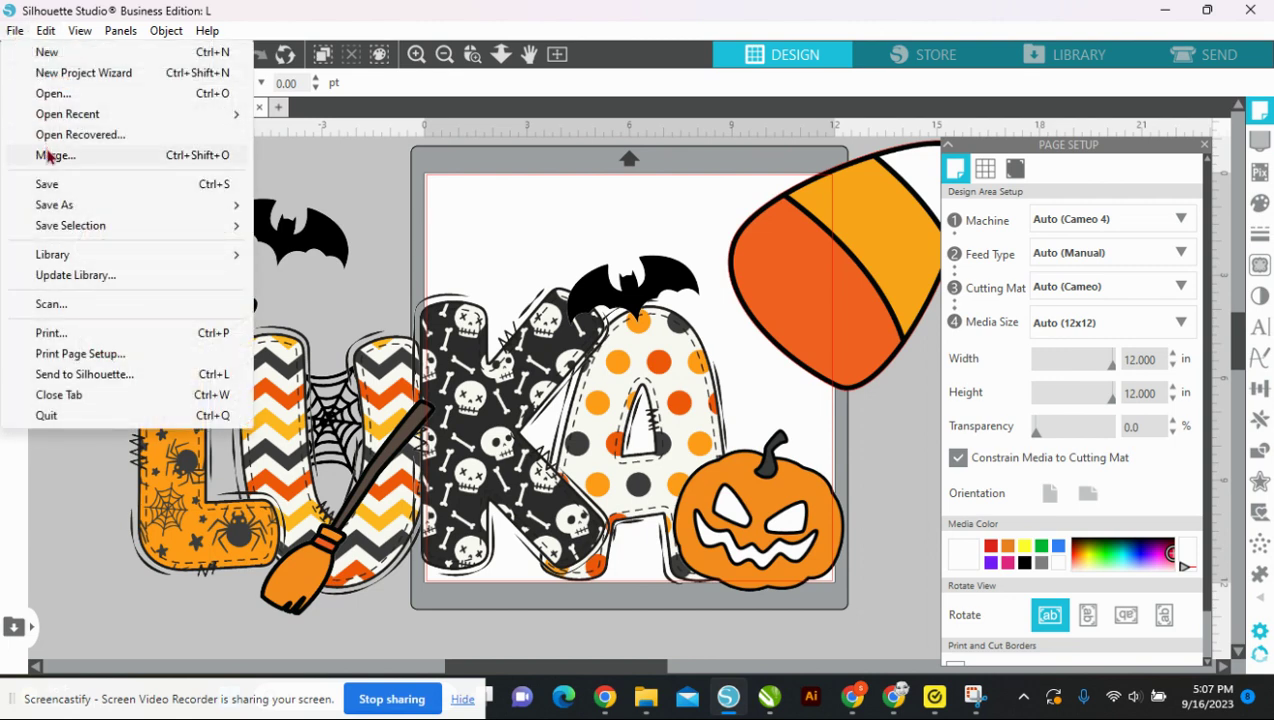
{"action": "left_click", "coordinate": [48, 155]}
{"action": "scroll", "coordinate": [256, 296], "scroll_direction": "down", "scroll_amount": 5}
{"action": "scroll", "coordinate": [256, 300], "scroll_direction": "up", "scroll_amount": 2}
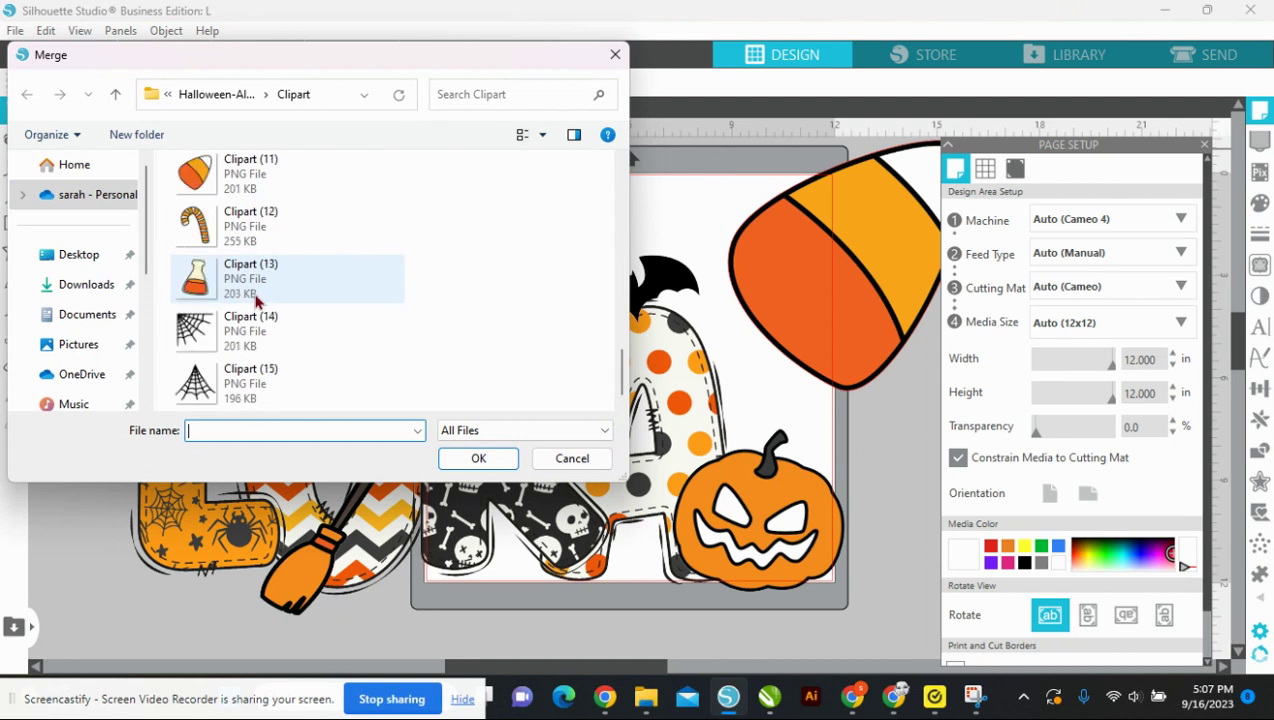
{"action": "scroll", "coordinate": [256, 300], "scroll_direction": "down", "scroll_amount": 5}
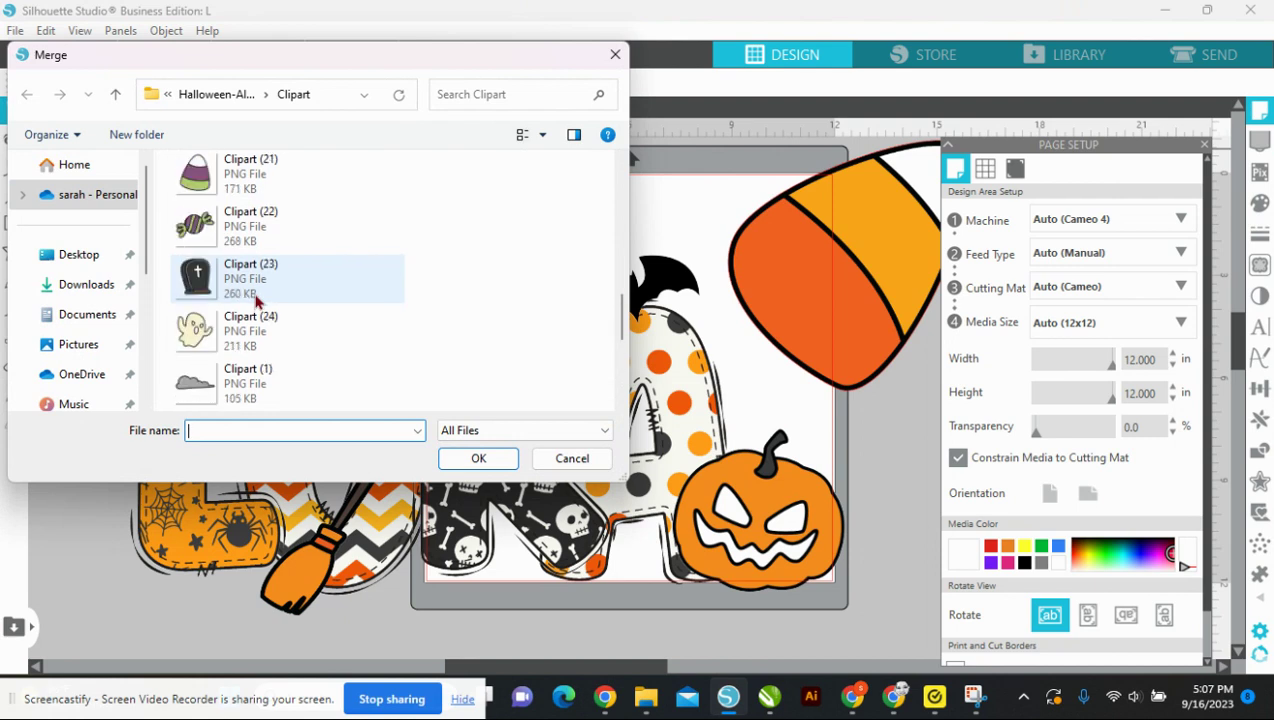
{"action": "scroll", "coordinate": [256, 300], "scroll_direction": "up", "scroll_amount": 10}
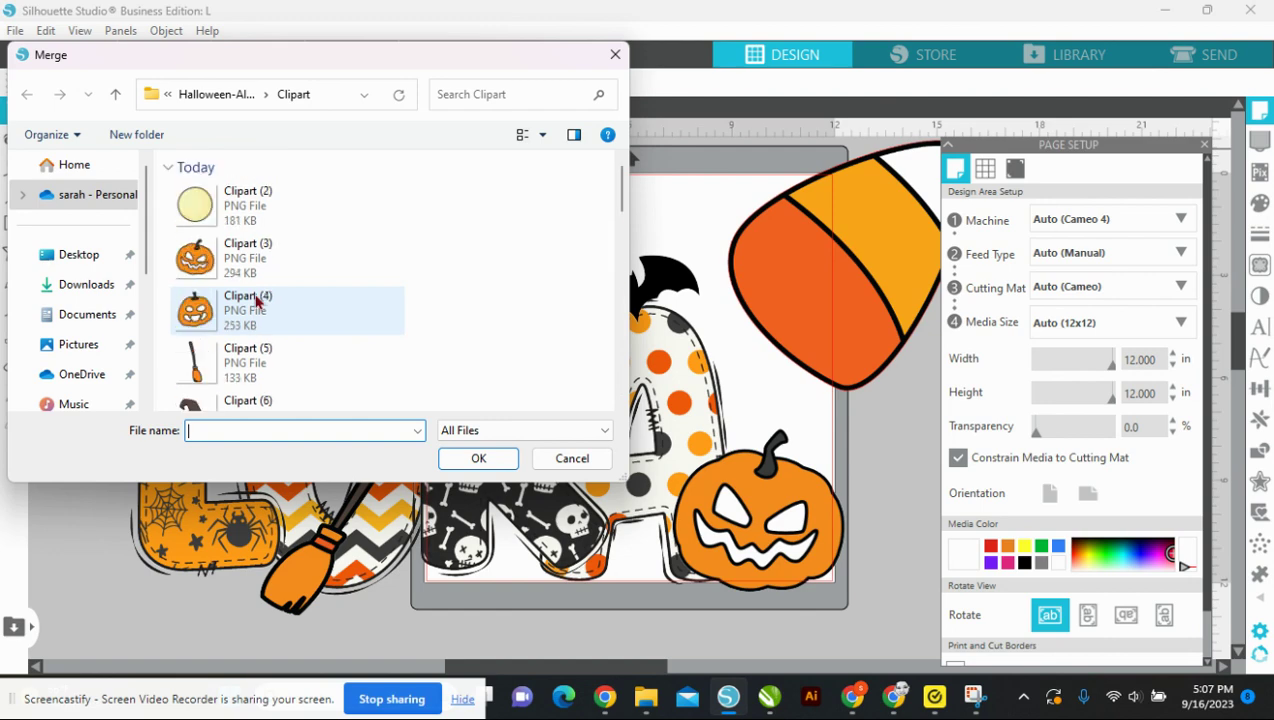
{"action": "left_click", "coordinate": [615, 54]}
Step: Delete the large candy corn clipart from the design
{"action": "left_click", "coordinate": [862, 188]}
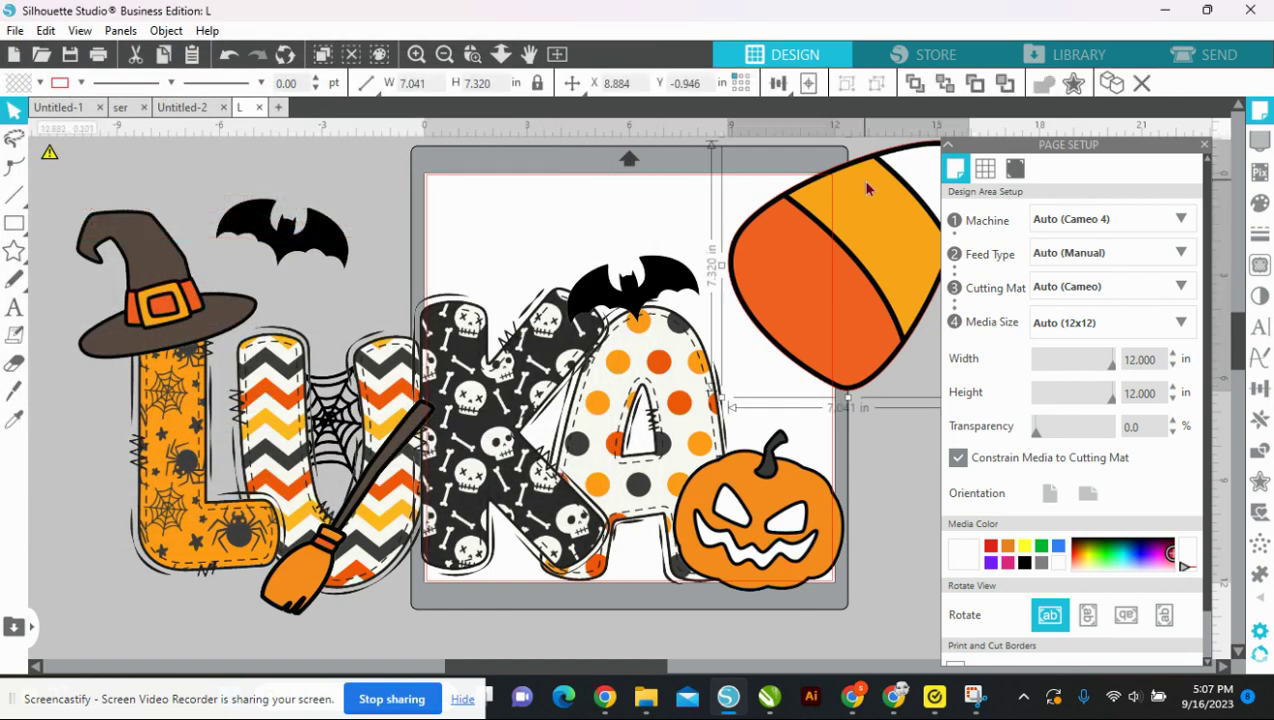
{"action": "key", "text": "Delete"}
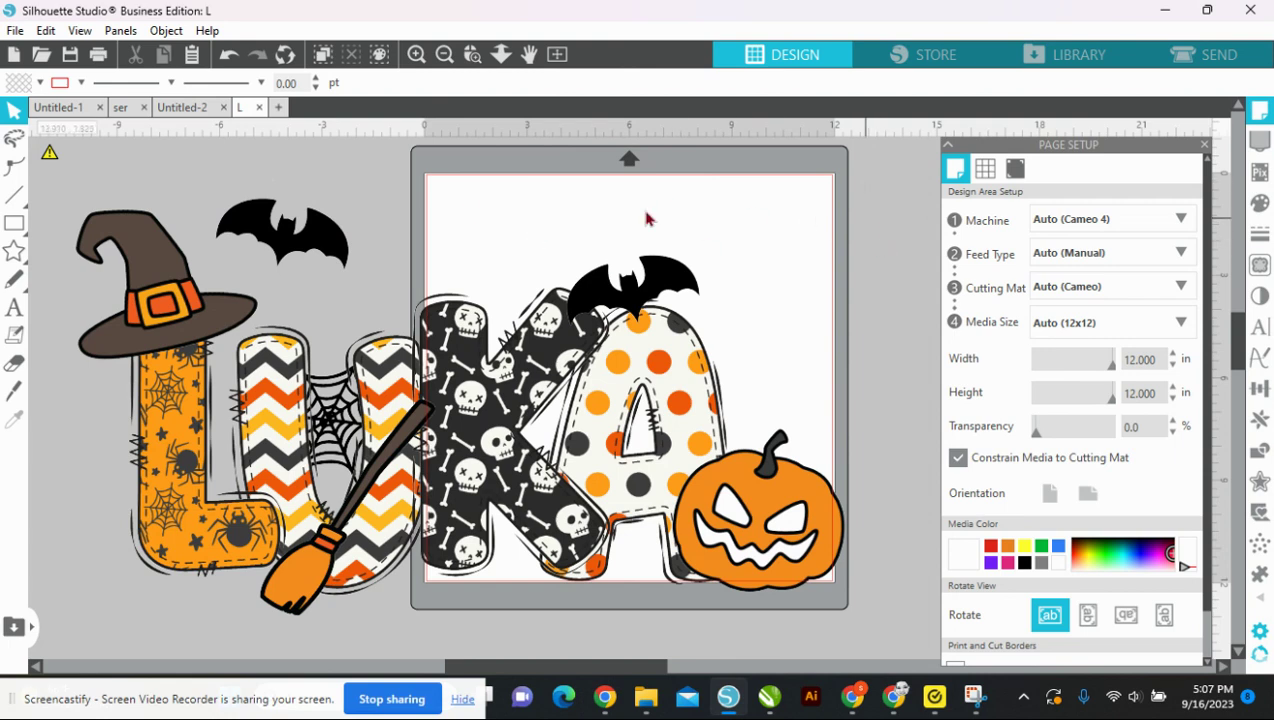
Step: Try the bat over the lower part of the orange L
{"action": "left_click_drag", "start_coordinate": [309, 261], "coordinate": [228, 485]}
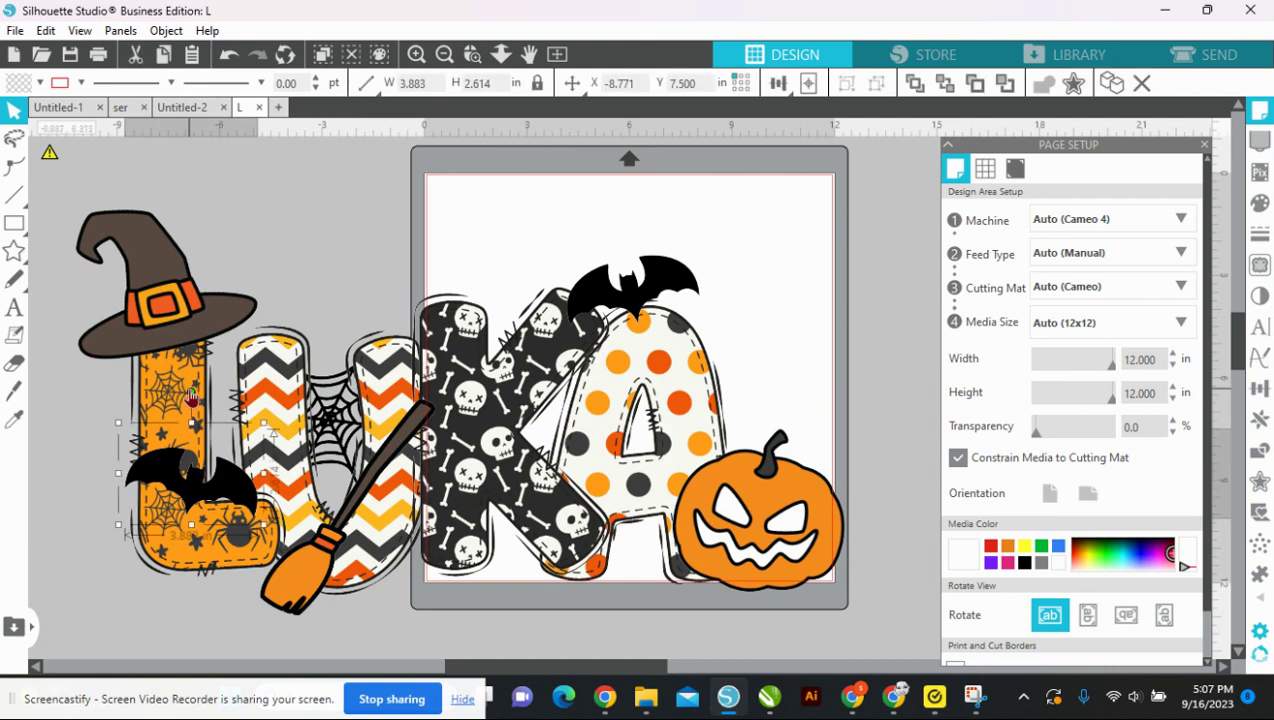
{"action": "left_click", "coordinate": [108, 222]}
{"action": "left_click", "coordinate": [45, 30]}
{"action": "left_click", "coordinate": [63, 57]}
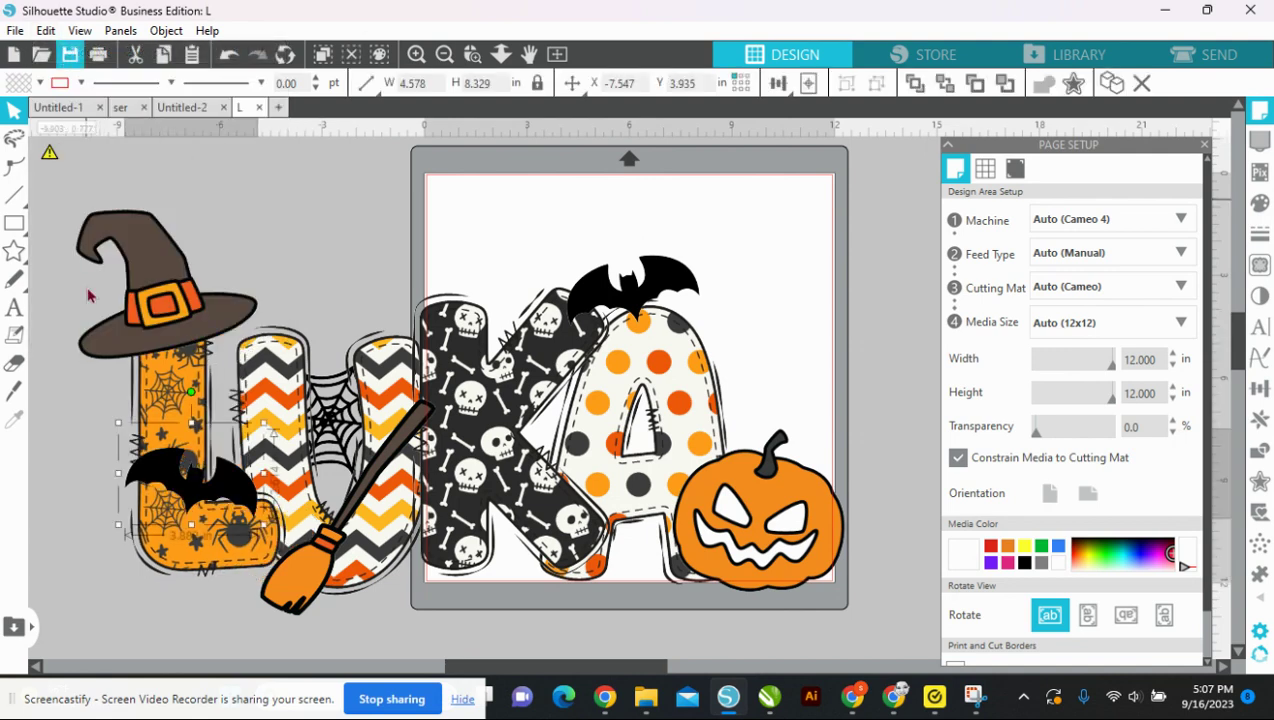
{"action": "left_click", "coordinate": [352, 172]}
{"action": "left_click", "coordinate": [240, 478]}
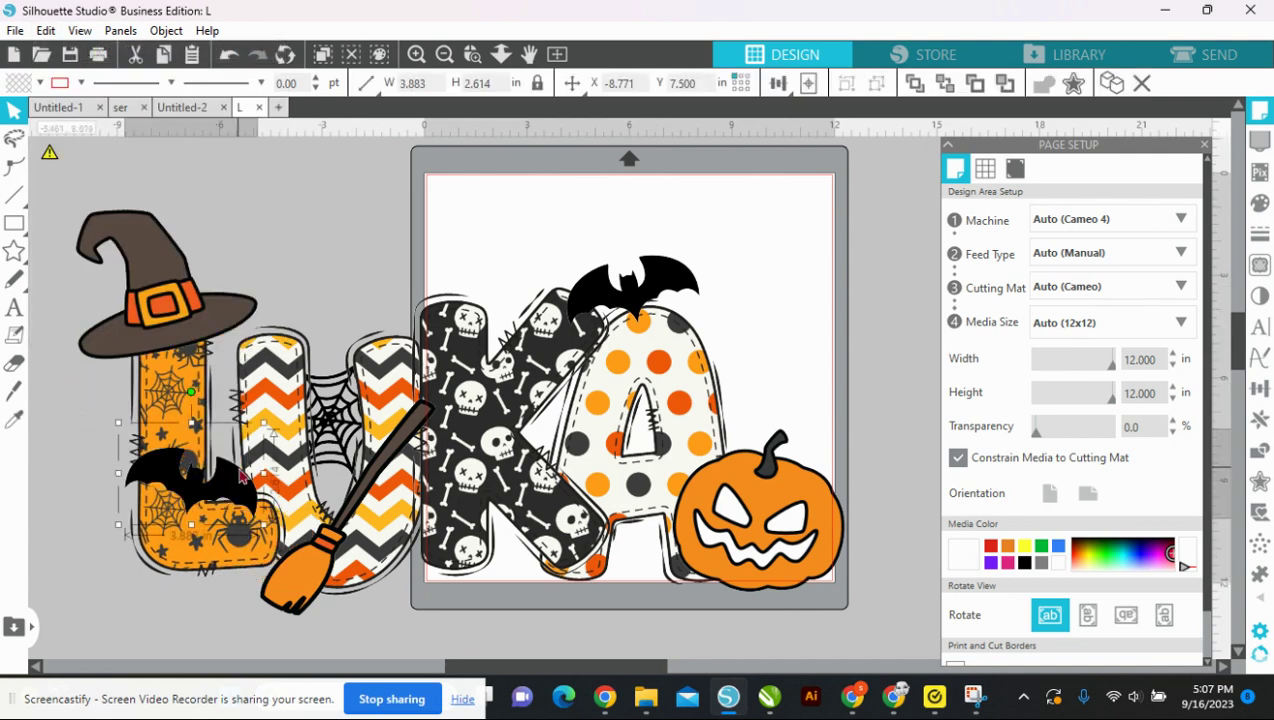
Step: Place the bat above the chevron U and shrink it to about 2.45 by 1.65 in
{"action": "left_click_drag", "start_coordinate": [240, 478], "coordinate": [318, 262]}
{"action": "left_click_drag", "start_coordinate": [207, 207], "coordinate": [257, 241]}
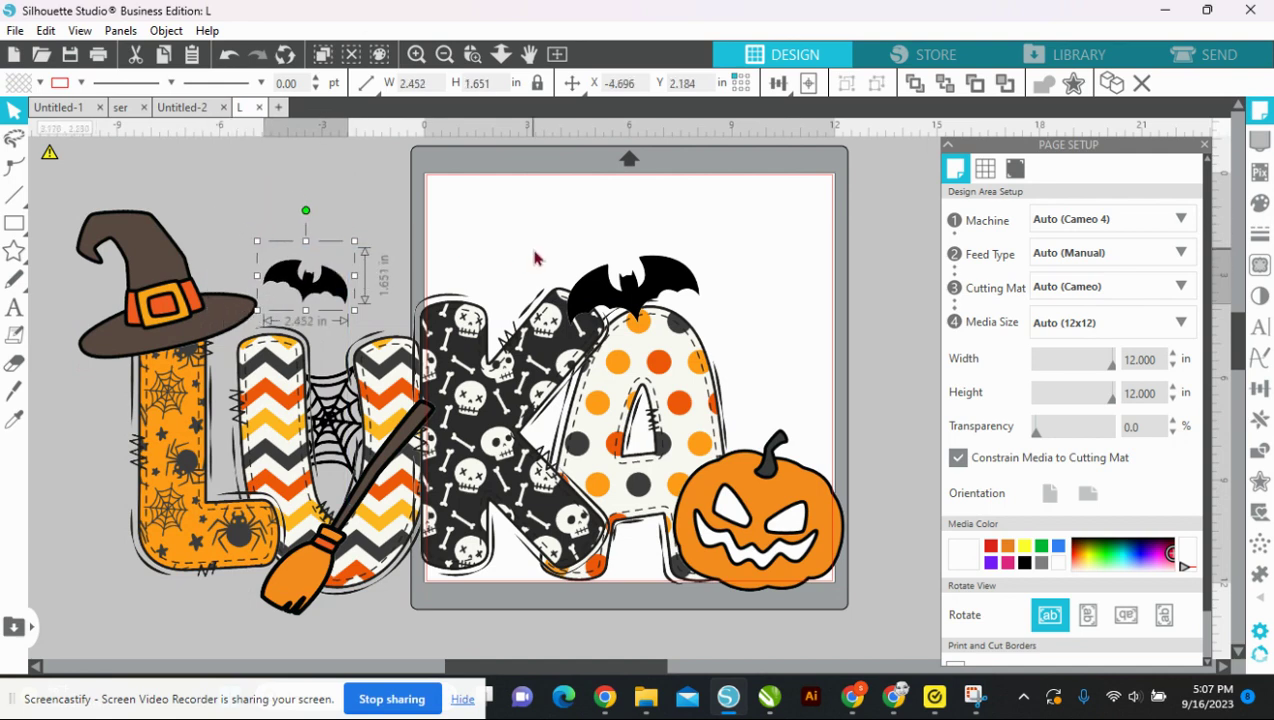
Step: Merge the moon image, Clipart (2), from the Clipart folder into the design
{"action": "left_click", "coordinate": [16, 31]}
{"action": "left_click", "coordinate": [55, 156]}
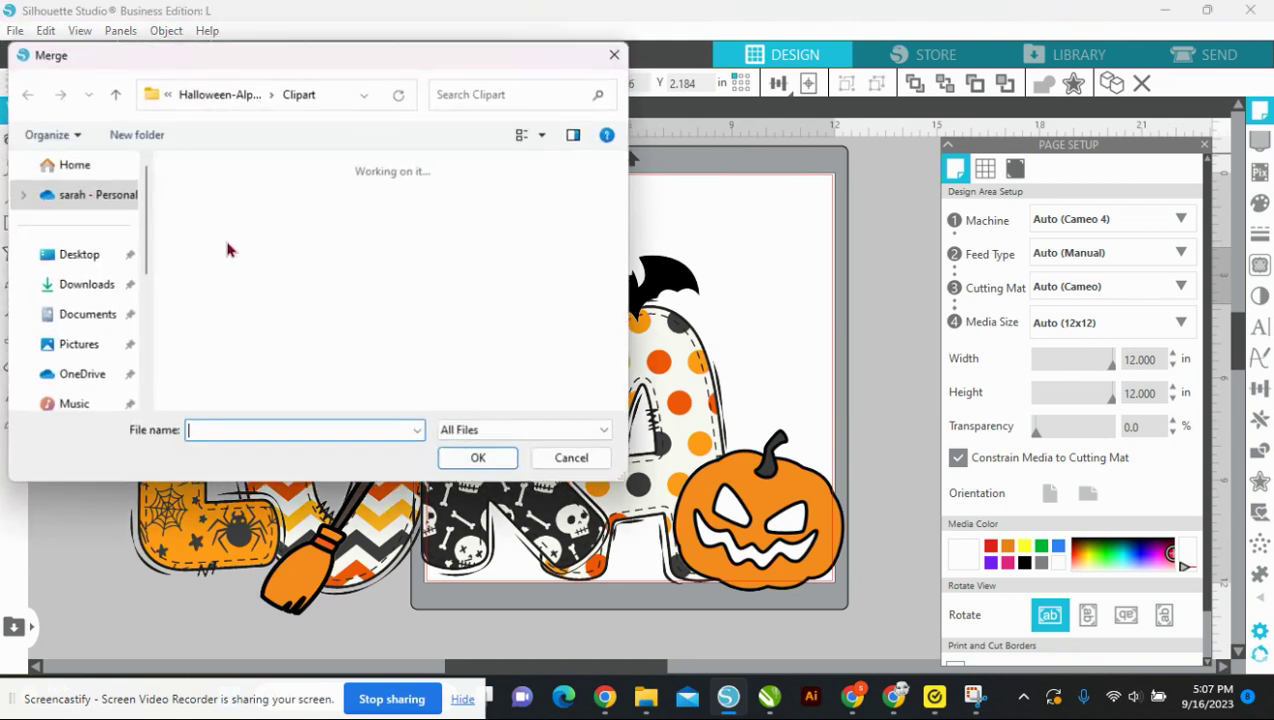
{"action": "left_click", "coordinate": [240, 212]}
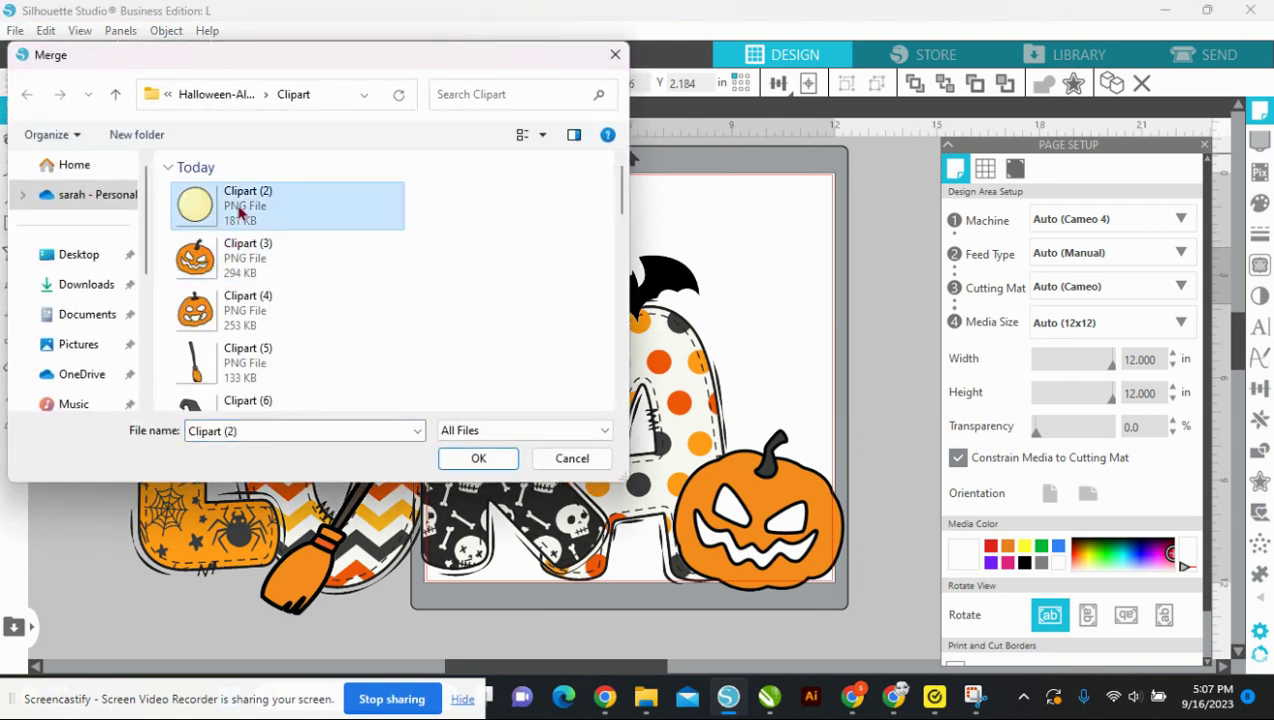
{"action": "left_click", "coordinate": [478, 458]}
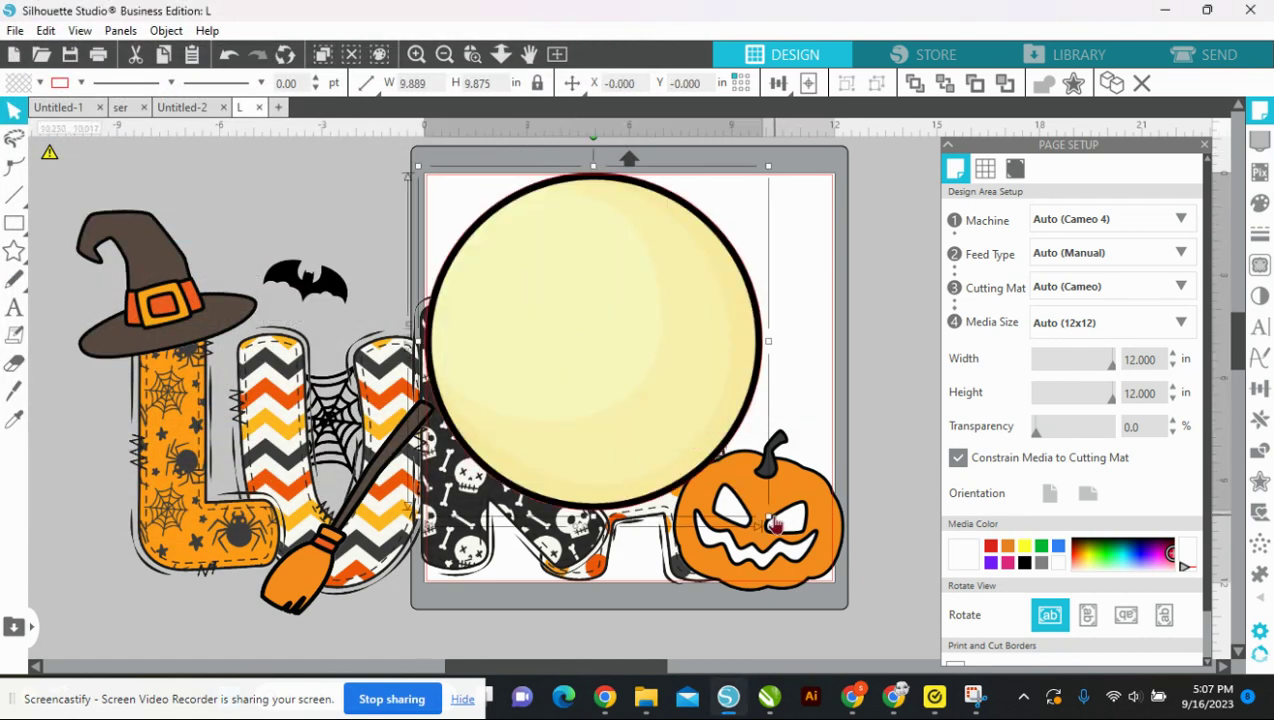
Step: Shrink the moon to about 3.19 by 3.19 in above the skull-patterned K and set its line color to transparent
{"action": "left_click_drag", "start_coordinate": [766, 512], "coordinate": [539, 290]}
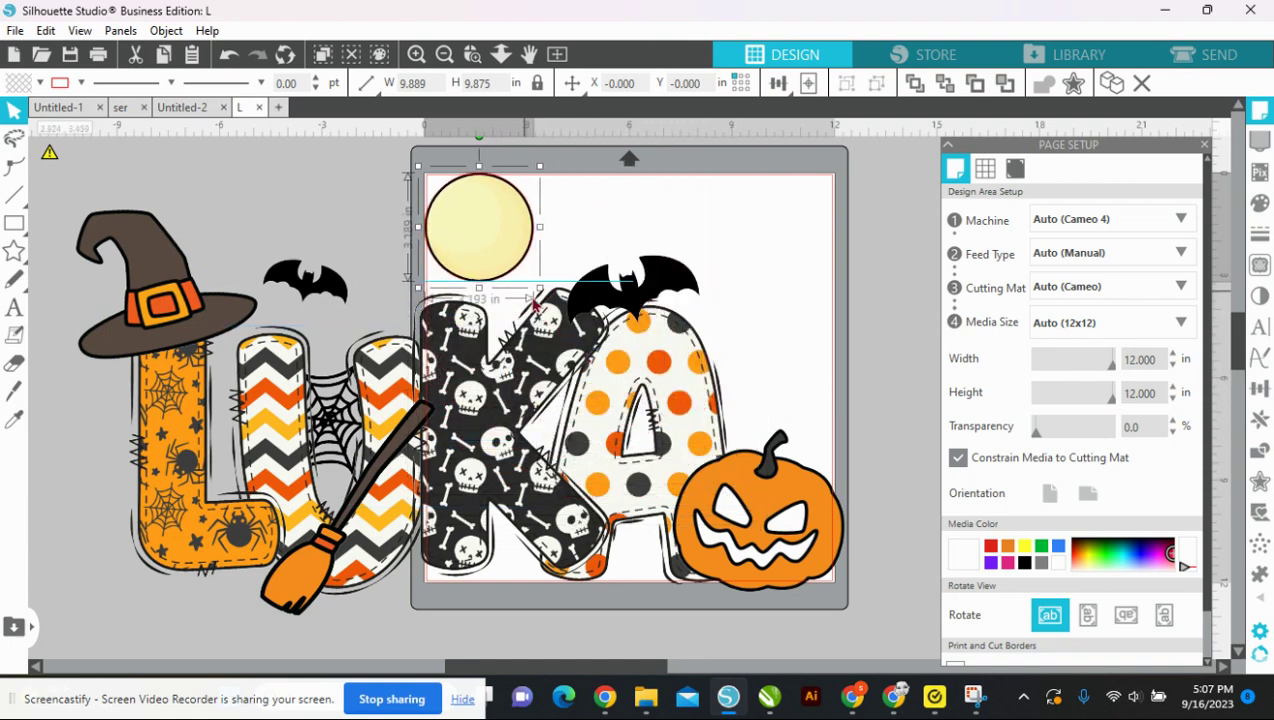
{"action": "left_click", "coordinate": [81, 83]}
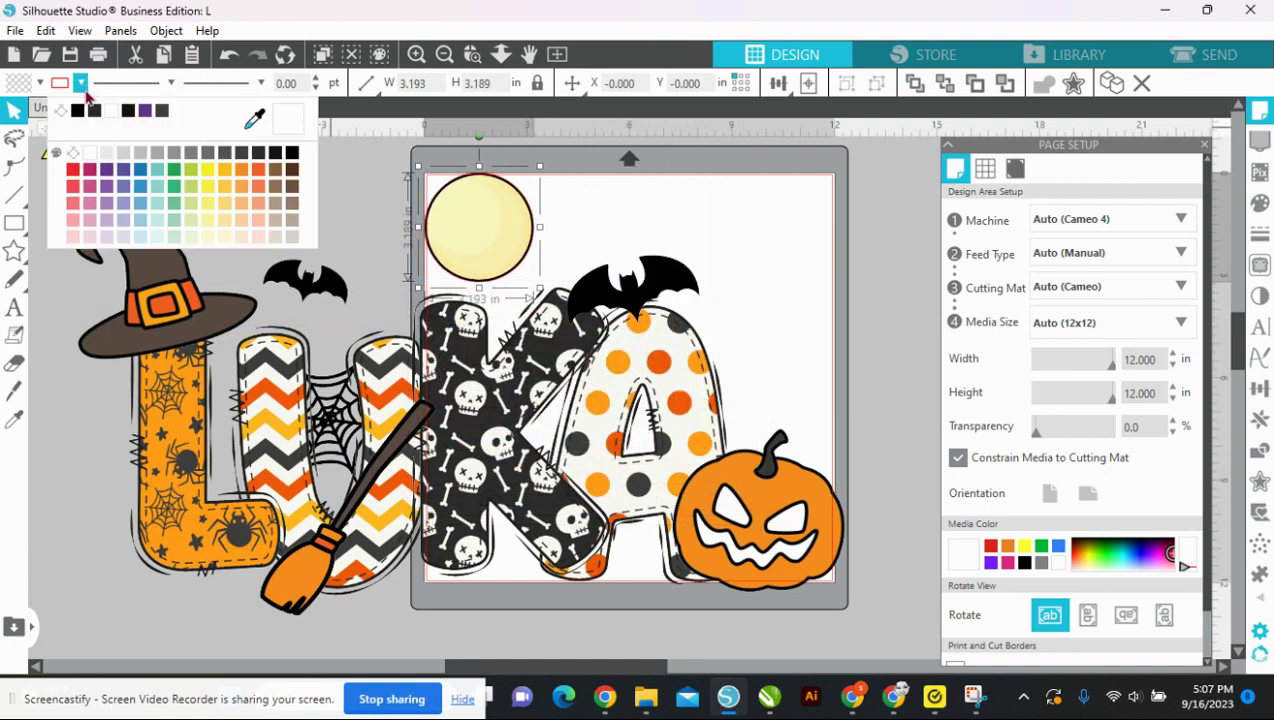
{"action": "left_click", "coordinate": [63, 113]}
Step: Bring the small bat to the front, place it overlapping the moon's left edge and tilt it clockwise
{"action": "left_click_drag", "start_coordinate": [310, 292], "coordinate": [350, 254]}
{"action": "right_click", "coordinate": [354, 250]}
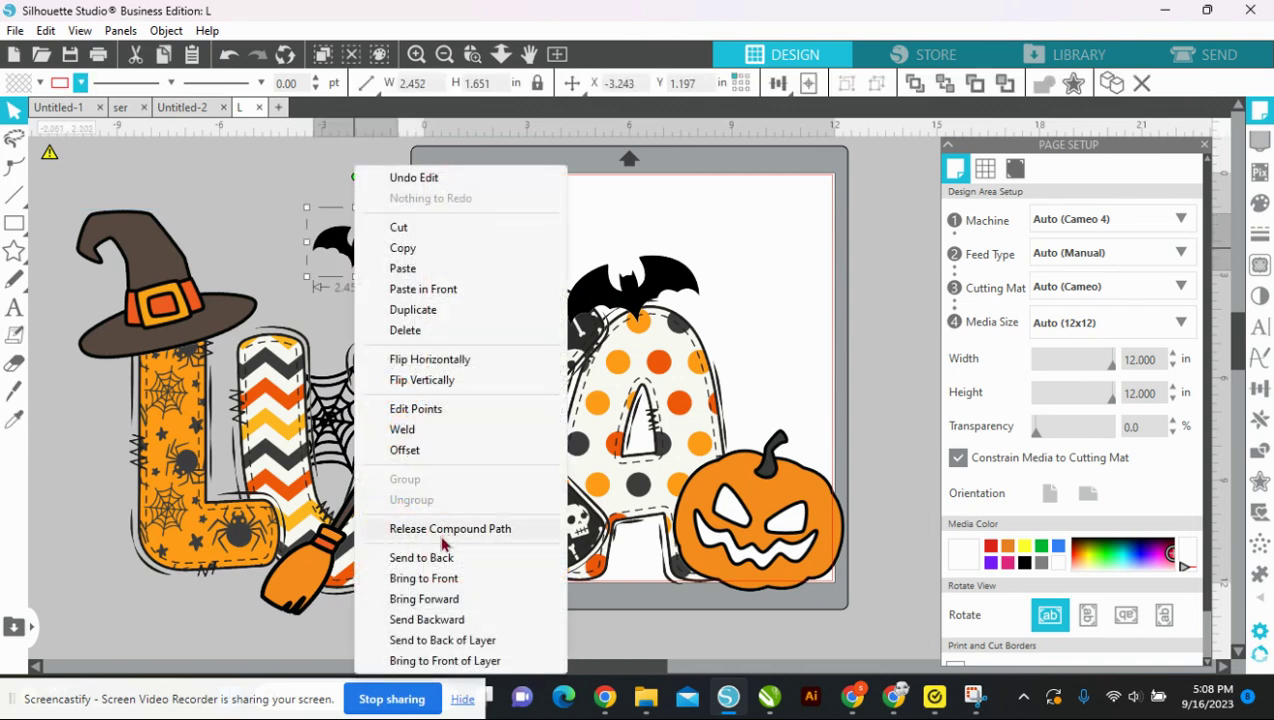
{"action": "left_click", "coordinate": [444, 580]}
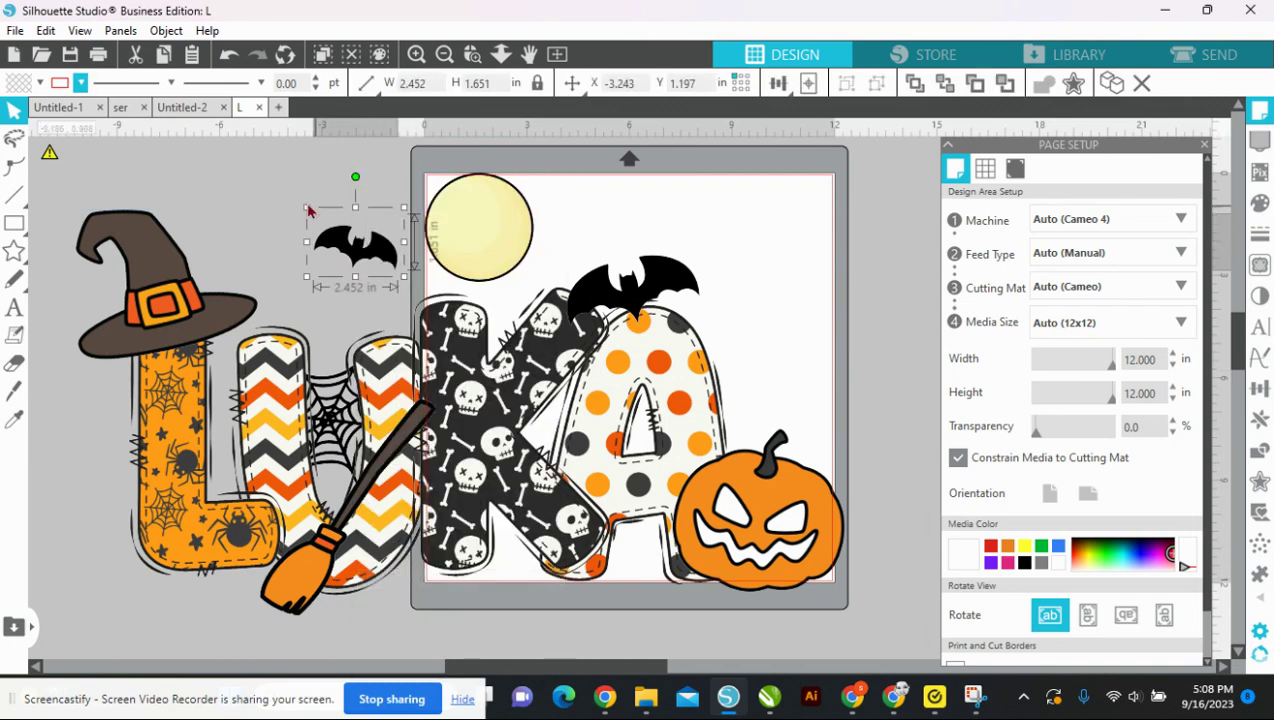
{"action": "left_click_drag", "start_coordinate": [346, 259], "coordinate": [402, 255]}
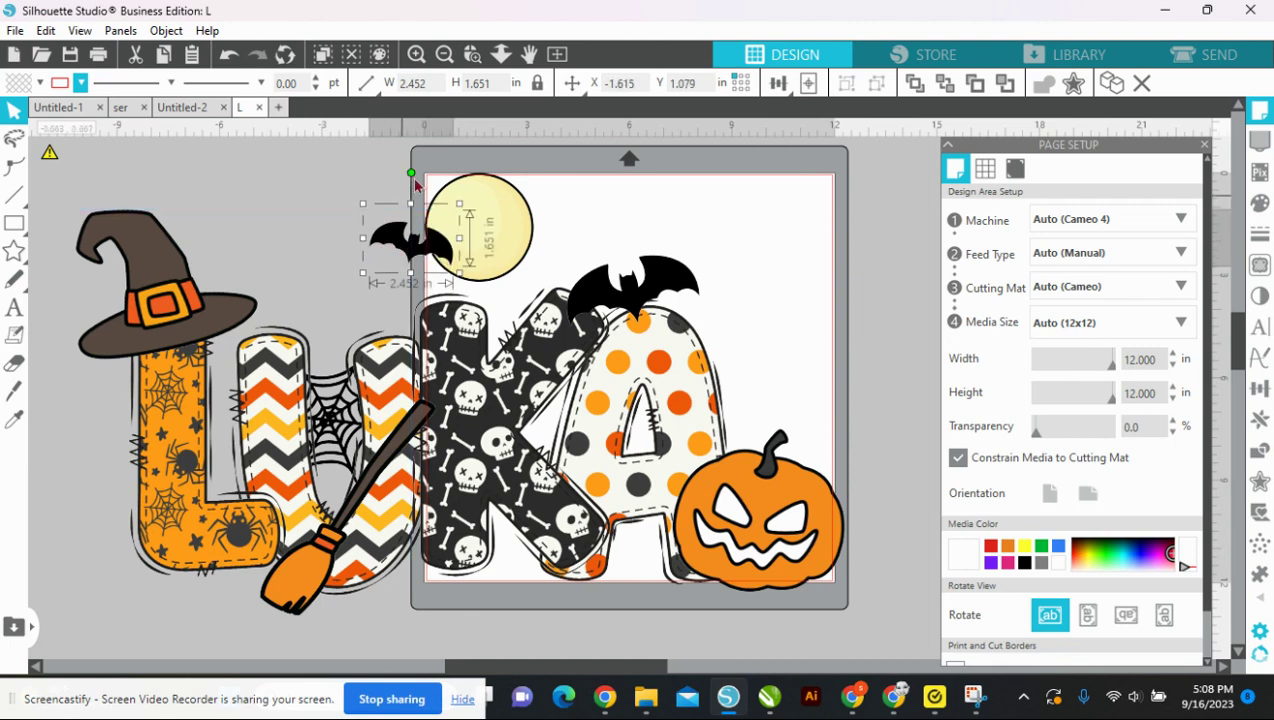
{"action": "left_click_drag", "start_coordinate": [410, 171], "coordinate": [440, 180]}
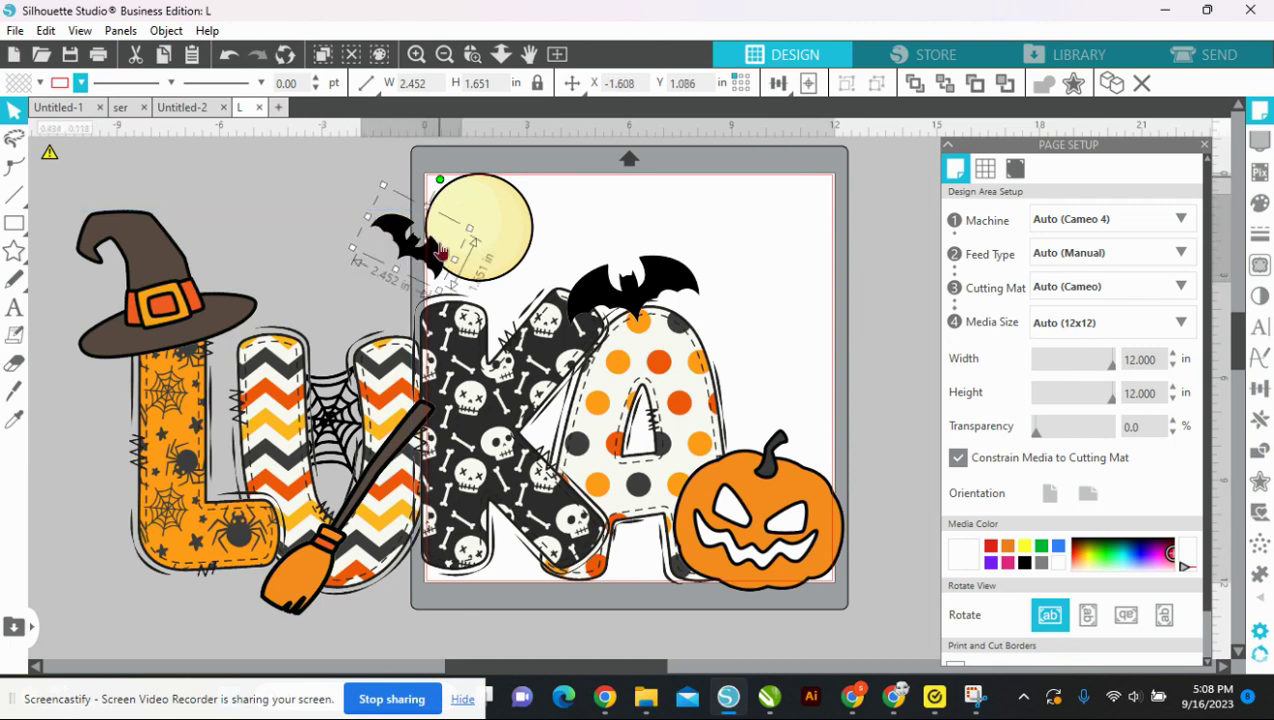
{"action": "left_click", "coordinate": [797, 309]}
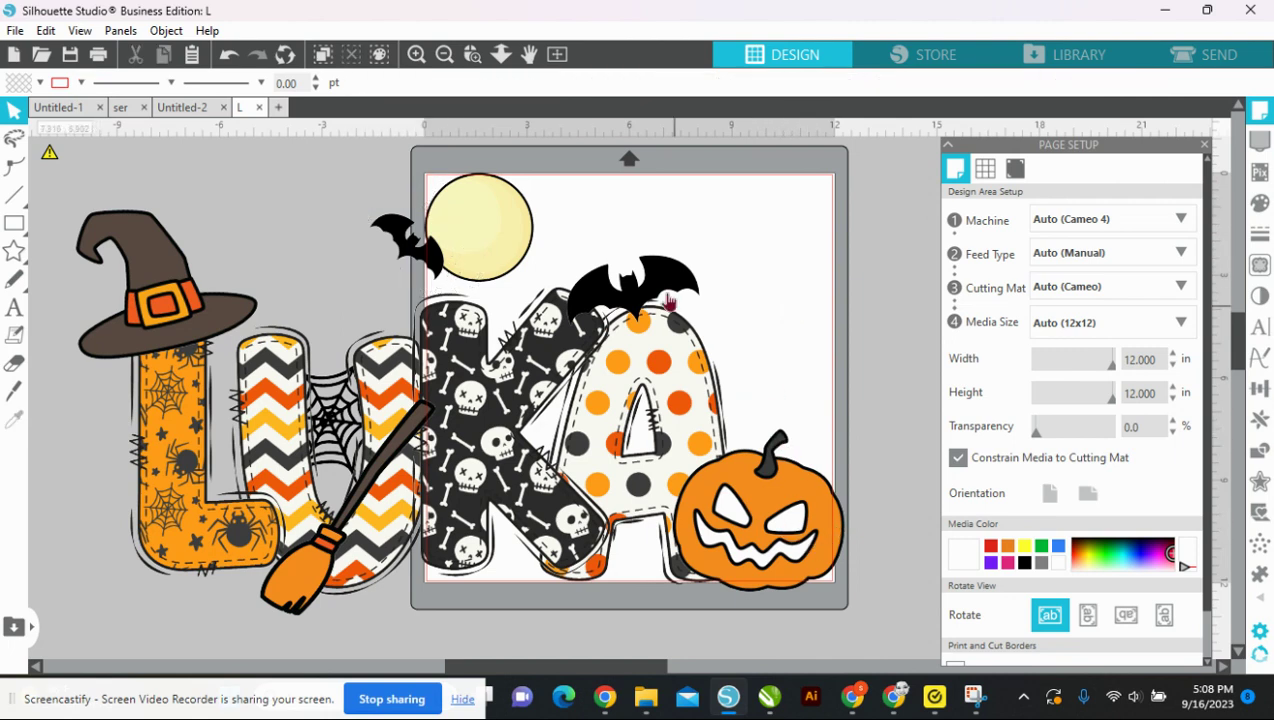
Step: Select all the letters and clipart and group them into one object
{"action": "left_click_drag", "start_coordinate": [80, 177], "coordinate": [740, 493]}
{"action": "right_click", "coordinate": [815, 548]}
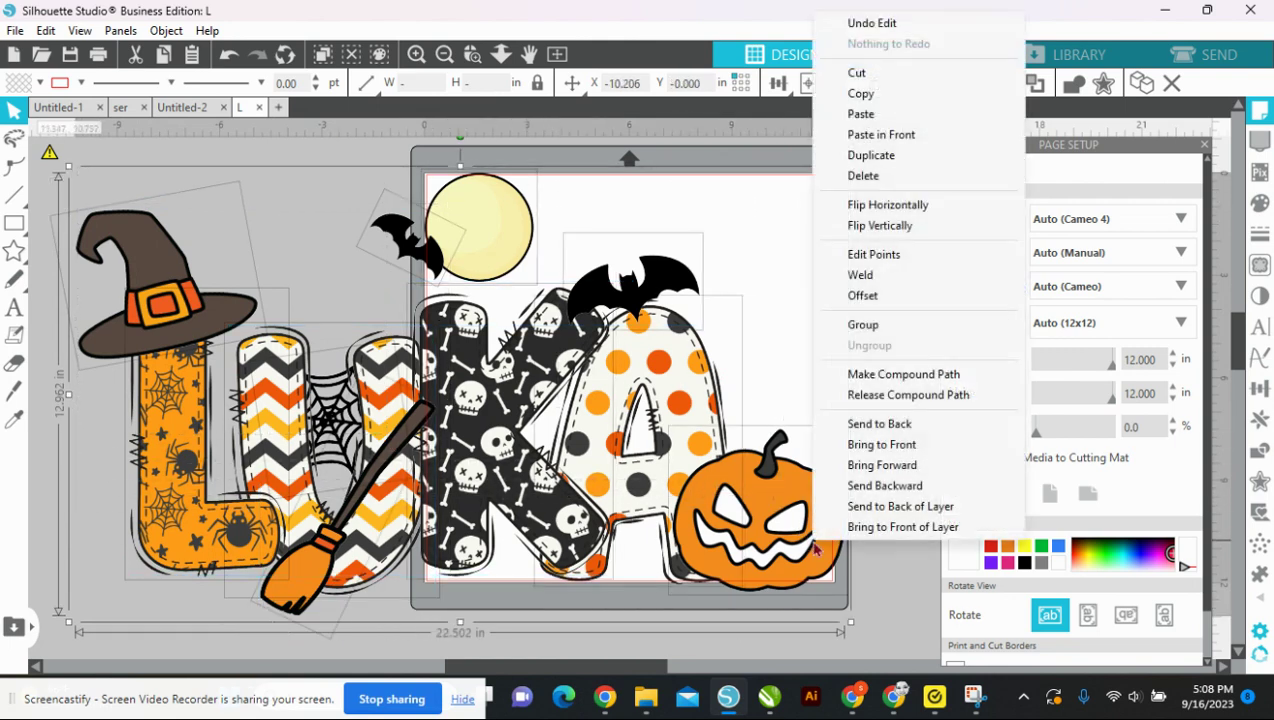
{"action": "left_click", "coordinate": [864, 325]}
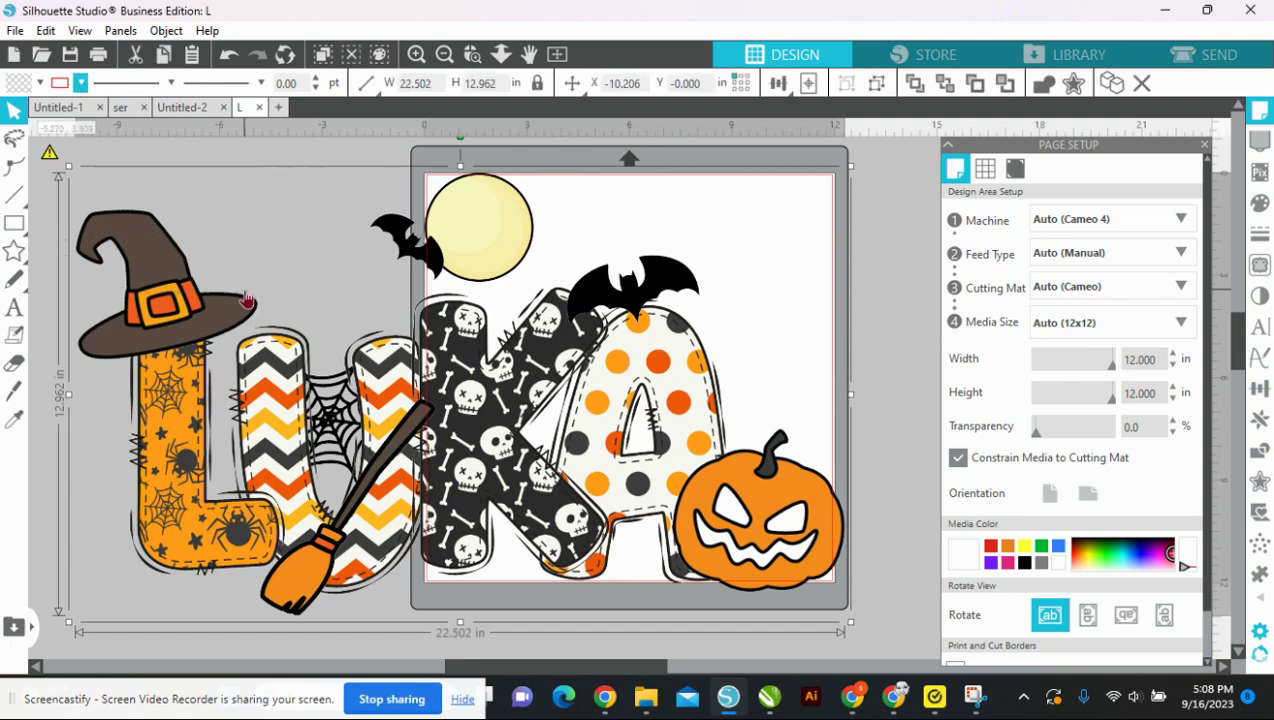
Step: Shrink the grouped design to about 9.21 by 5.31 in and place it within the page on the cutting mat
{"action": "left_click_drag", "start_coordinate": [68, 166], "coordinate": [211, 249]}
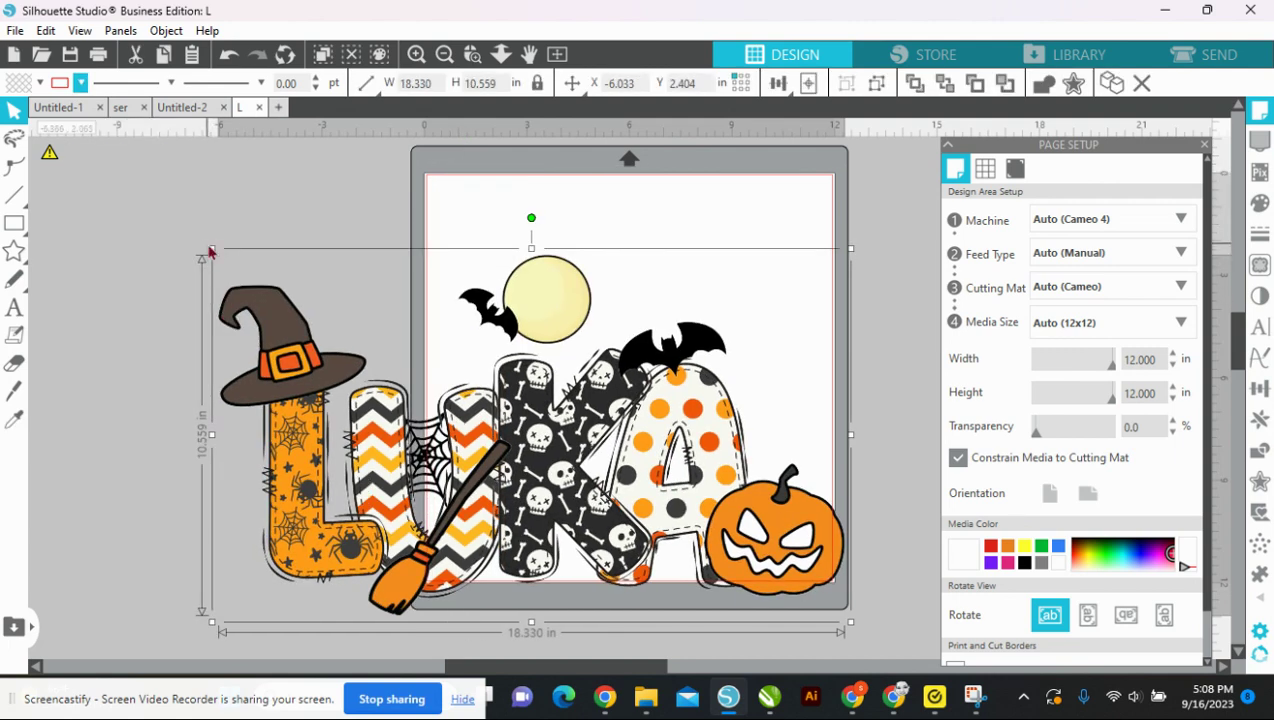
{"action": "left_click_drag", "start_coordinate": [240, 281], "coordinate": [493, 303]}
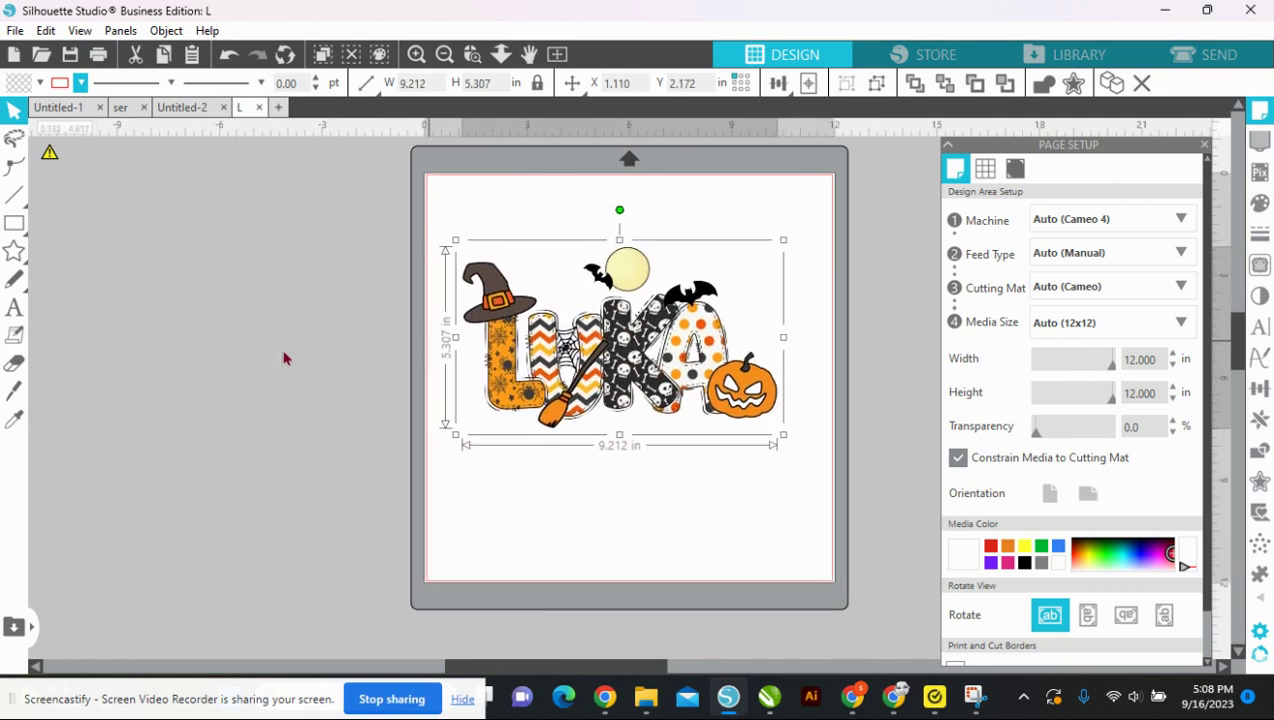
{"action": "left_click", "coordinate": [266, 360]}
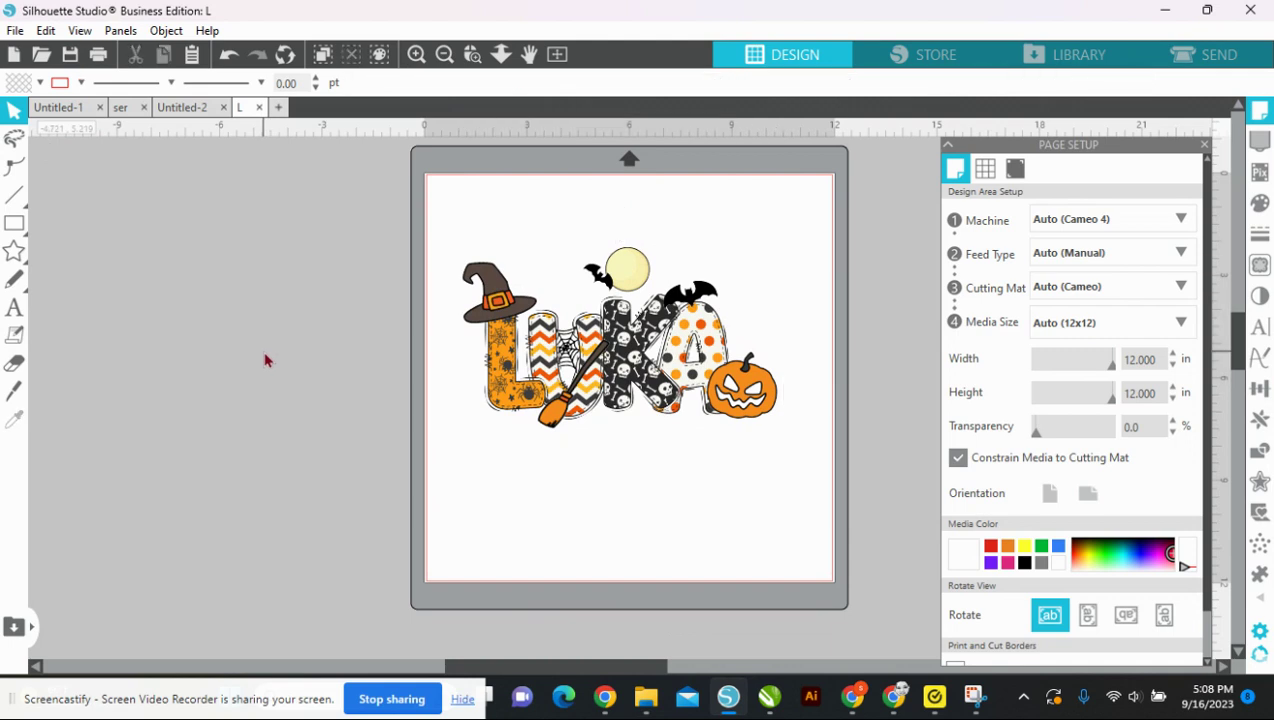